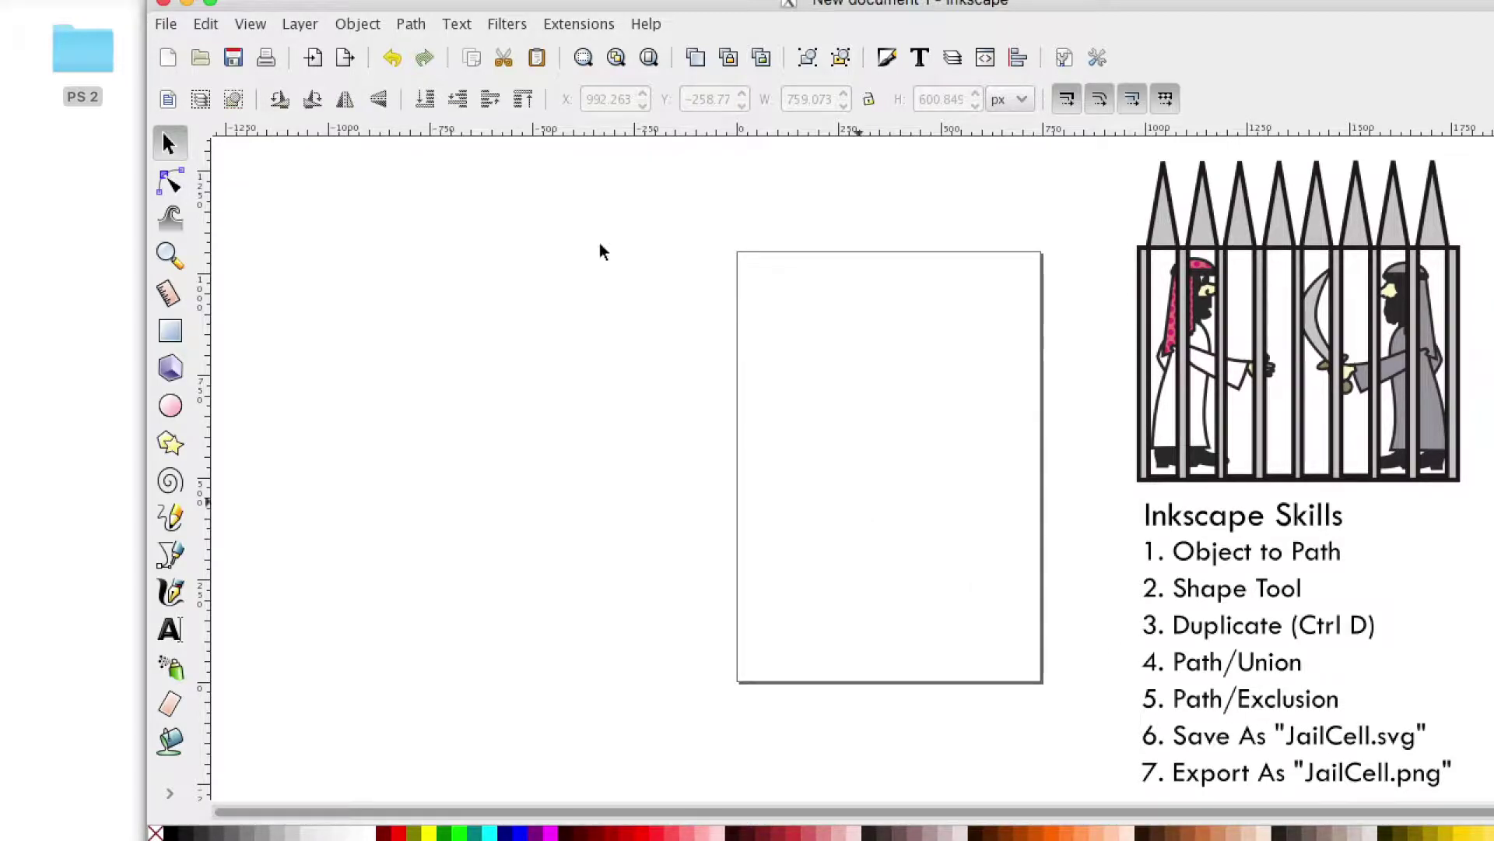
# Step: Look over the Path menu without choosing anything, then deselect the jail-cell reference picture
pyautogui.click(410, 25)
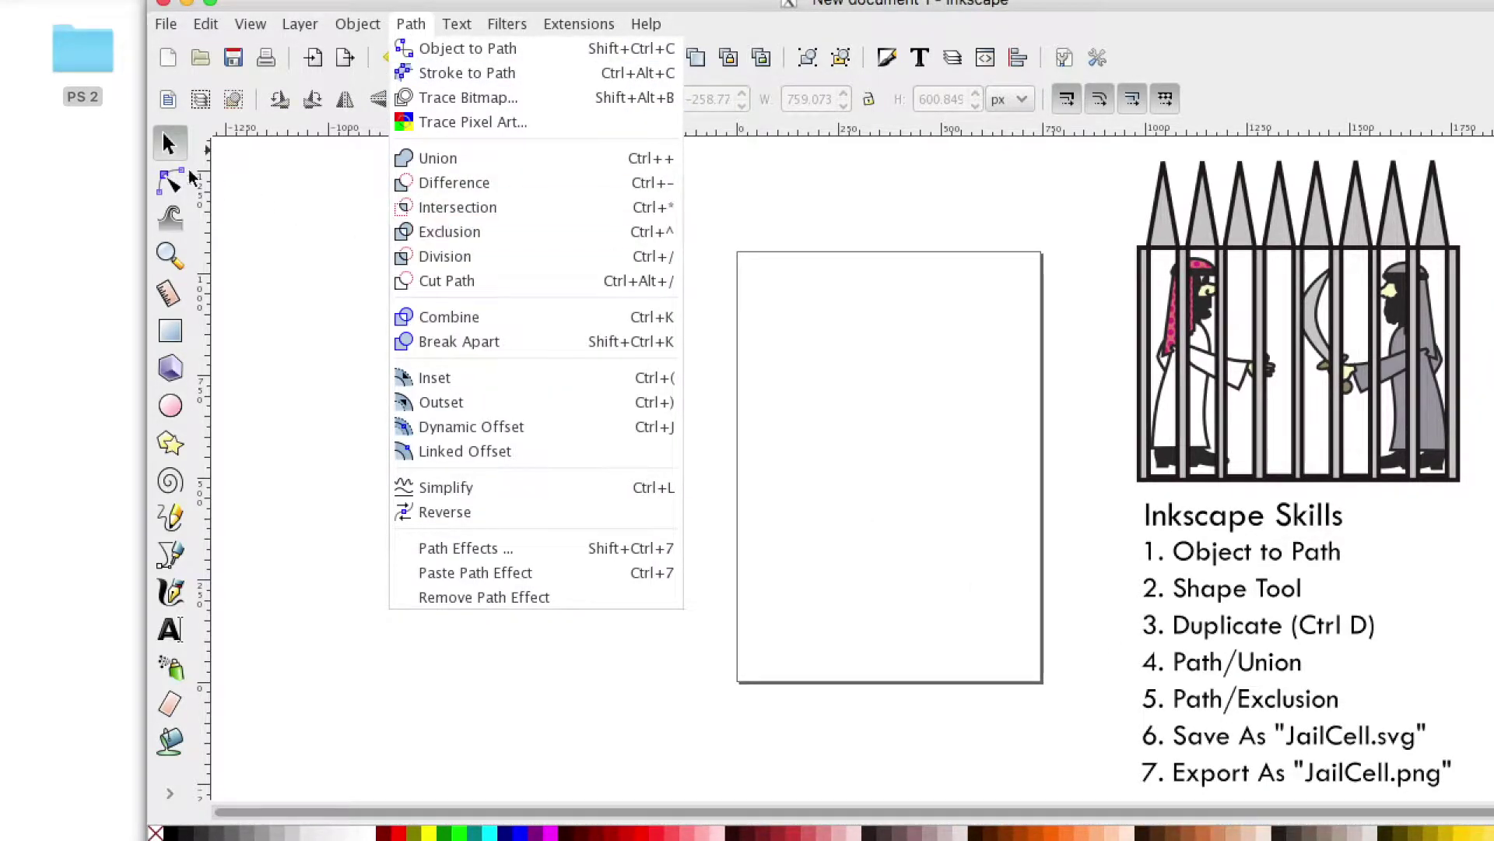
pyautogui.click(239, 160)
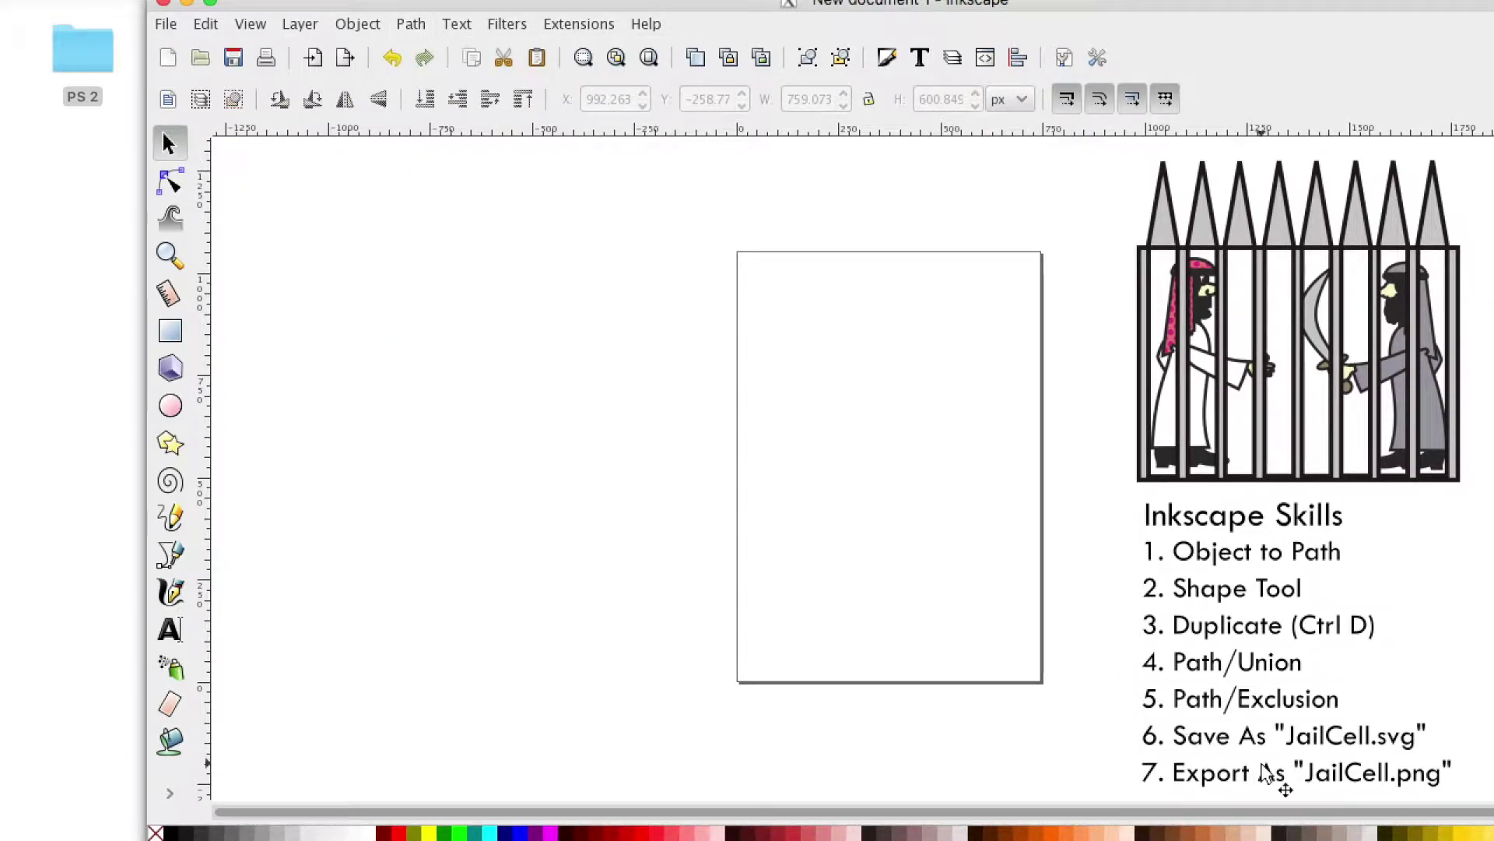
pyautogui.click(1229, 251)
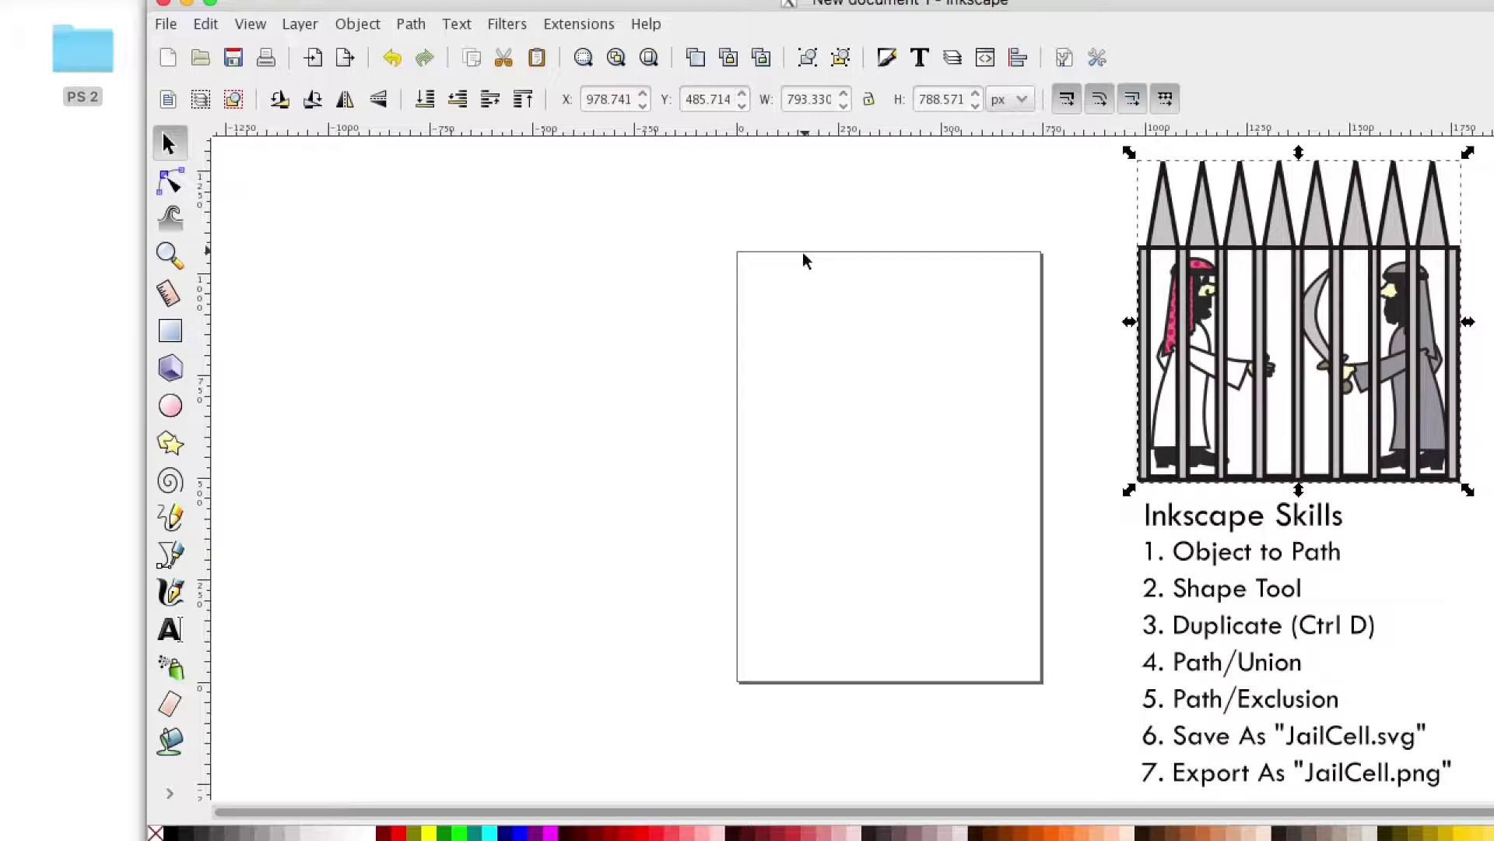
pyautogui.press('Escape')
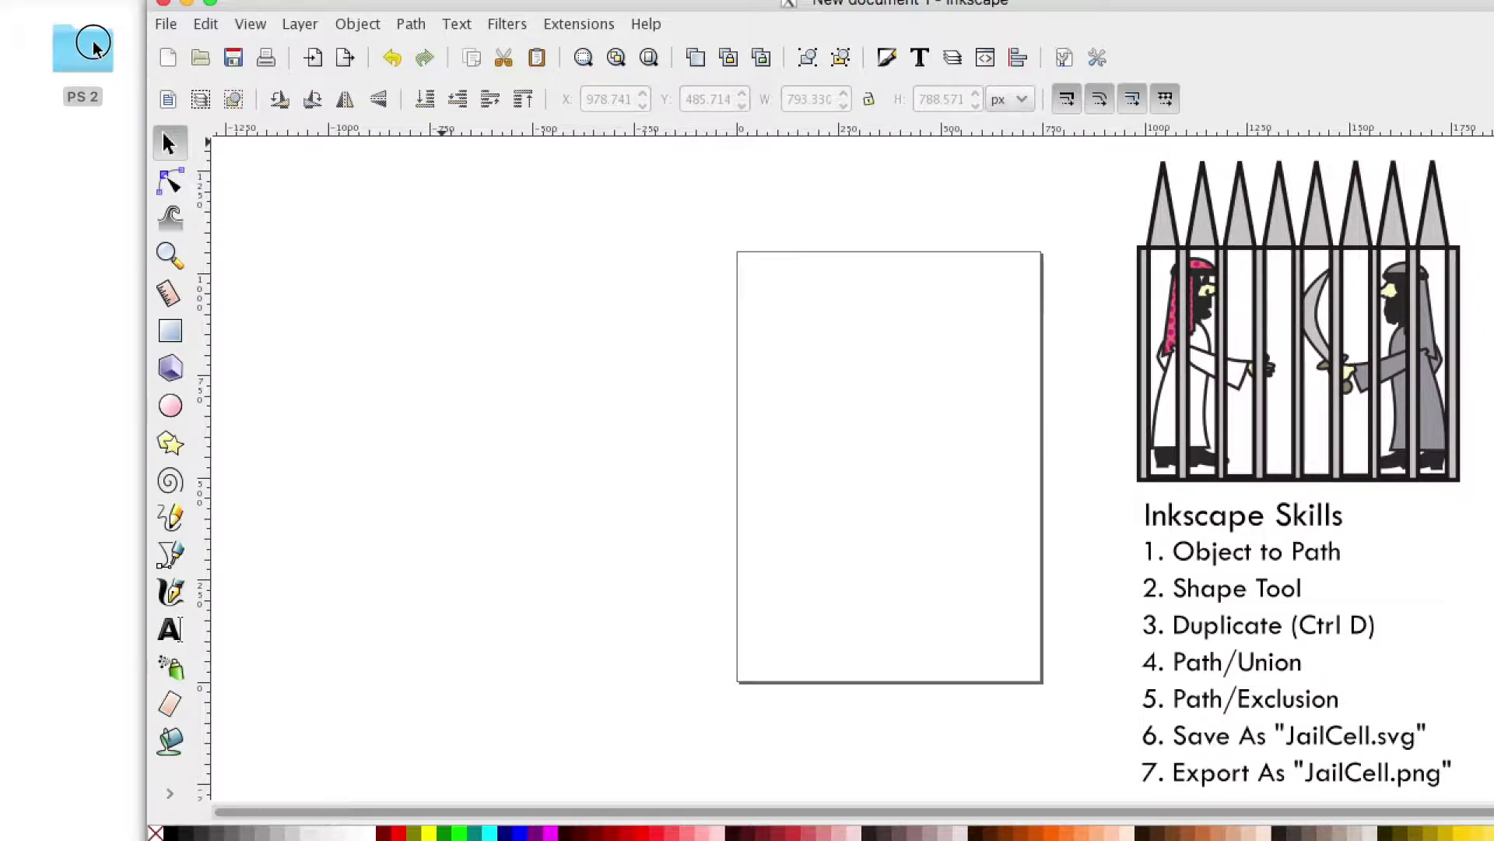
# Step: In Finder, open PS 2 > Students, select guard.gif, and bring Inkscape back to the front
pyautogui.doubleClick(93, 48)
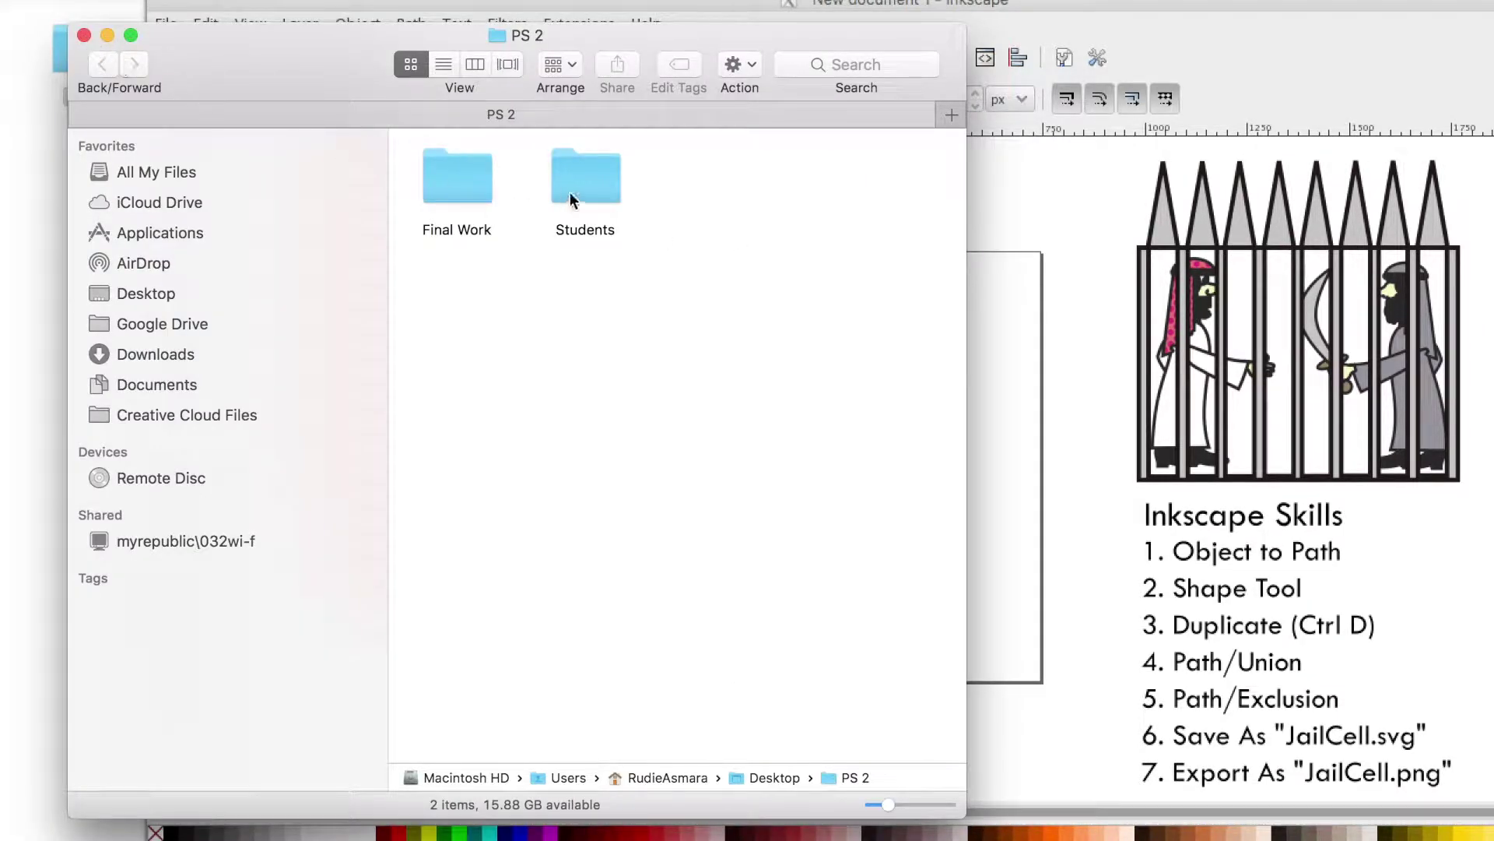
pyautogui.doubleClick(596, 197)
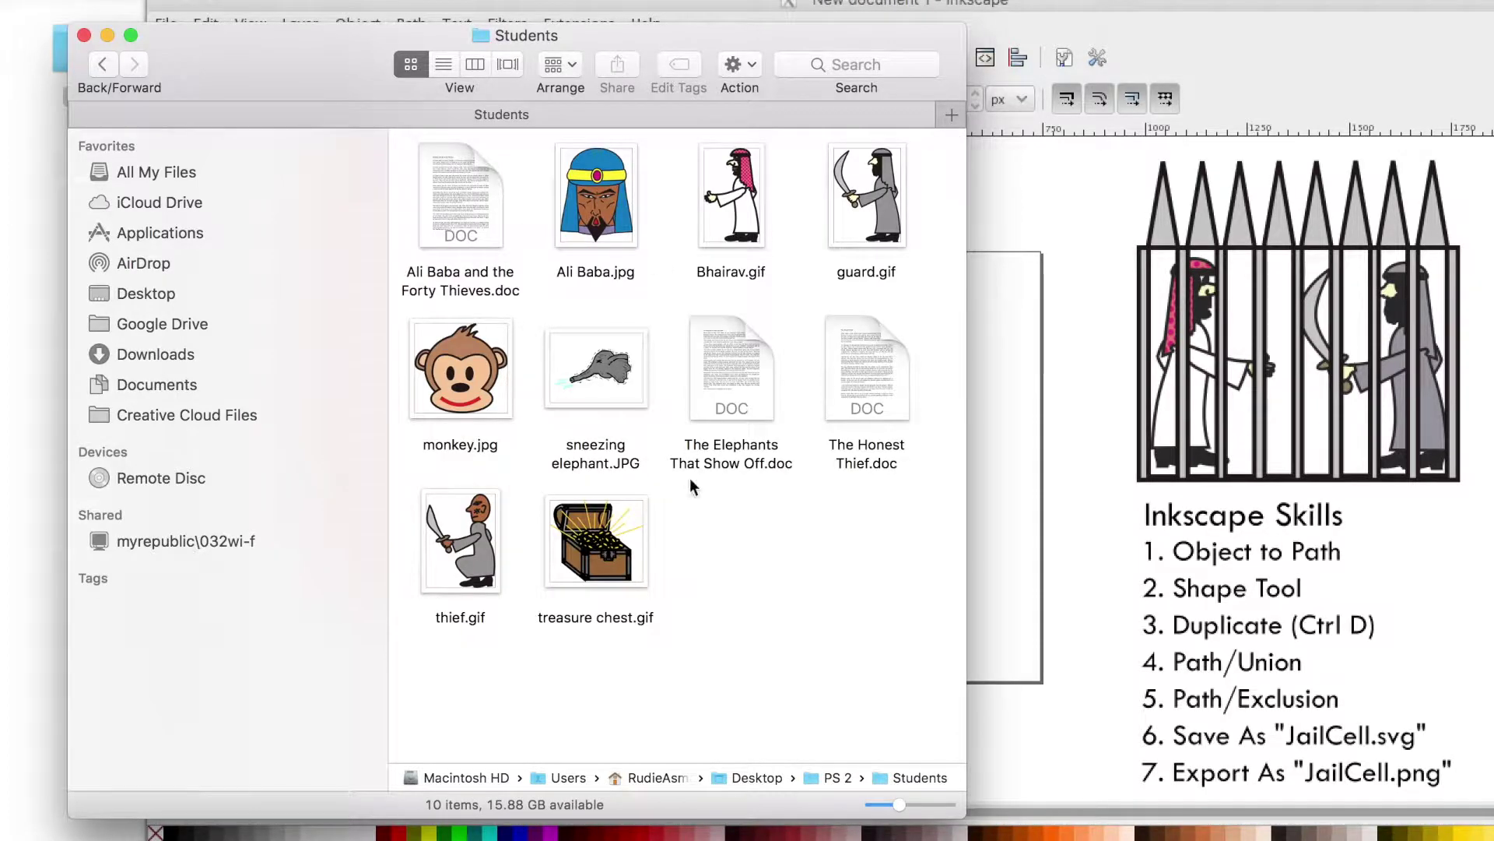
pyautogui.moveTo(802, 51); pyautogui.dragTo(749, 118)
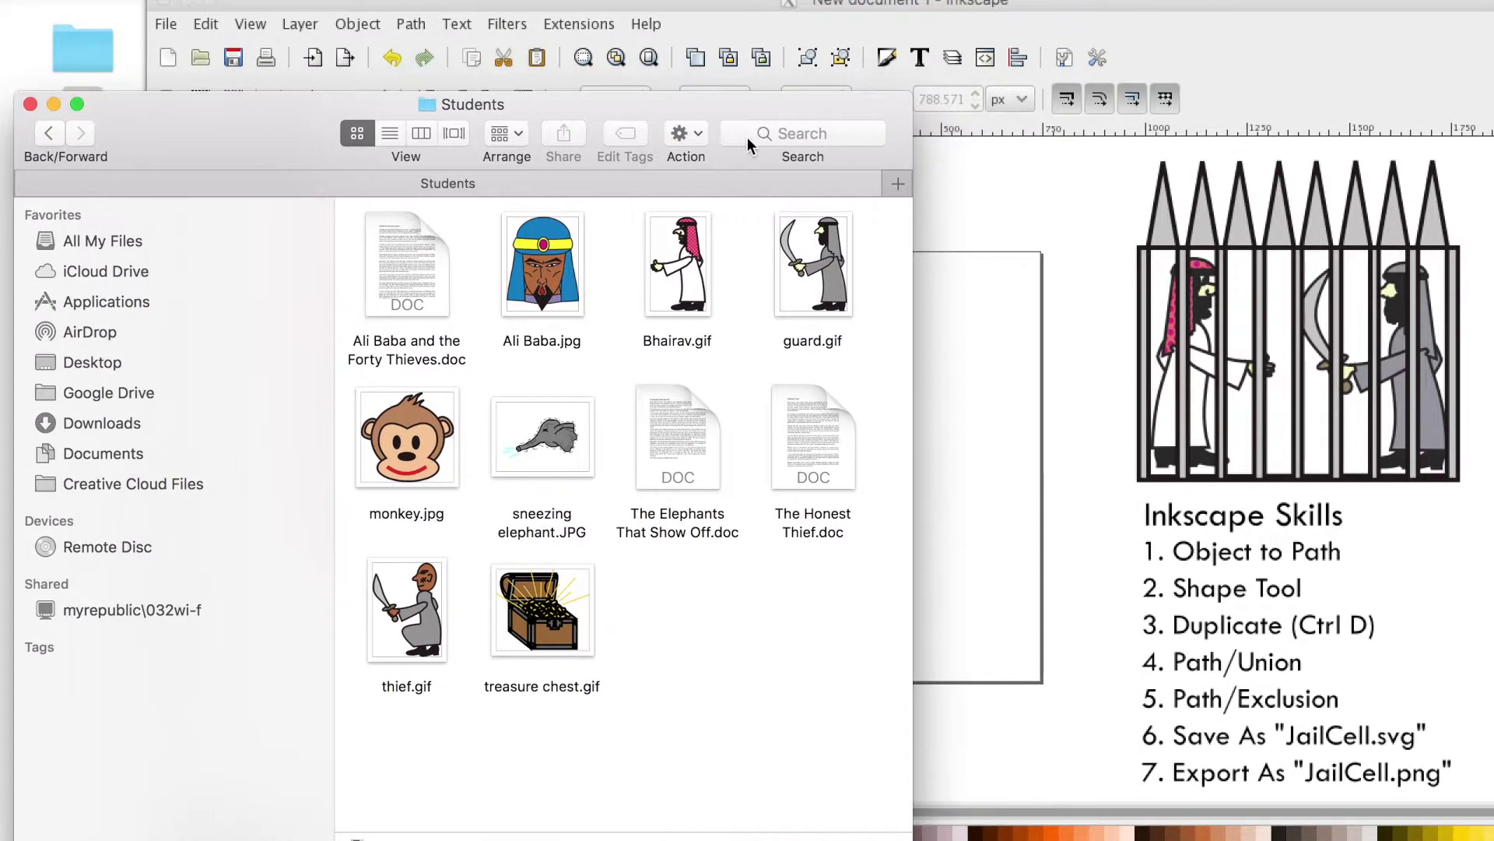
pyautogui.click(689, 262)
pyautogui.click(813, 273)
pyautogui.moveTo(404, 154); pyautogui.dragTo(402, 155)
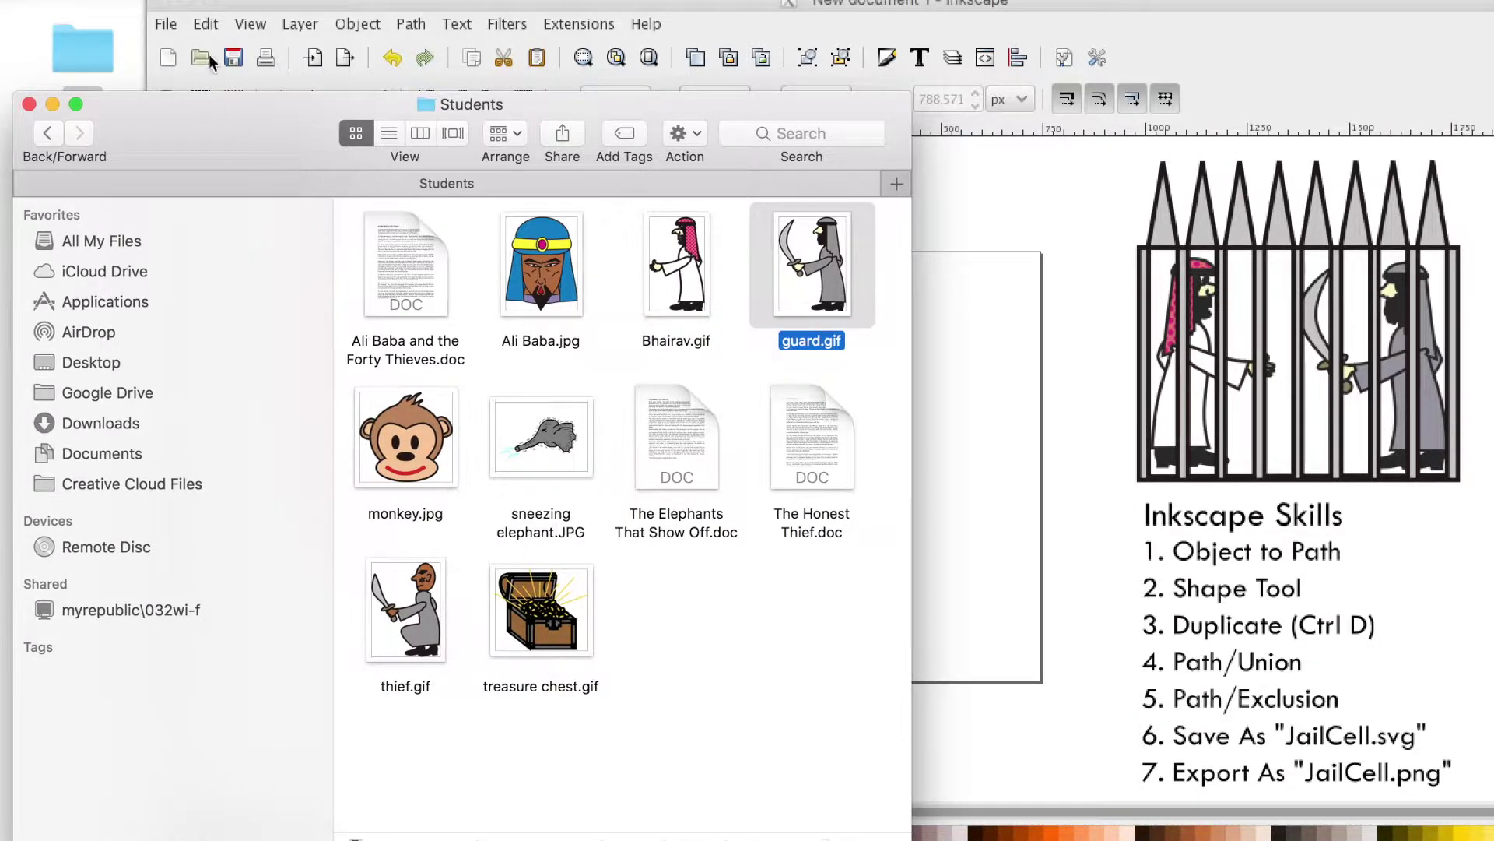
pyautogui.click(990, 201)
# Step: Import Students/Bhairav.gif as an embedded image after previewing the files in PS 2
pyautogui.click(171, 25)
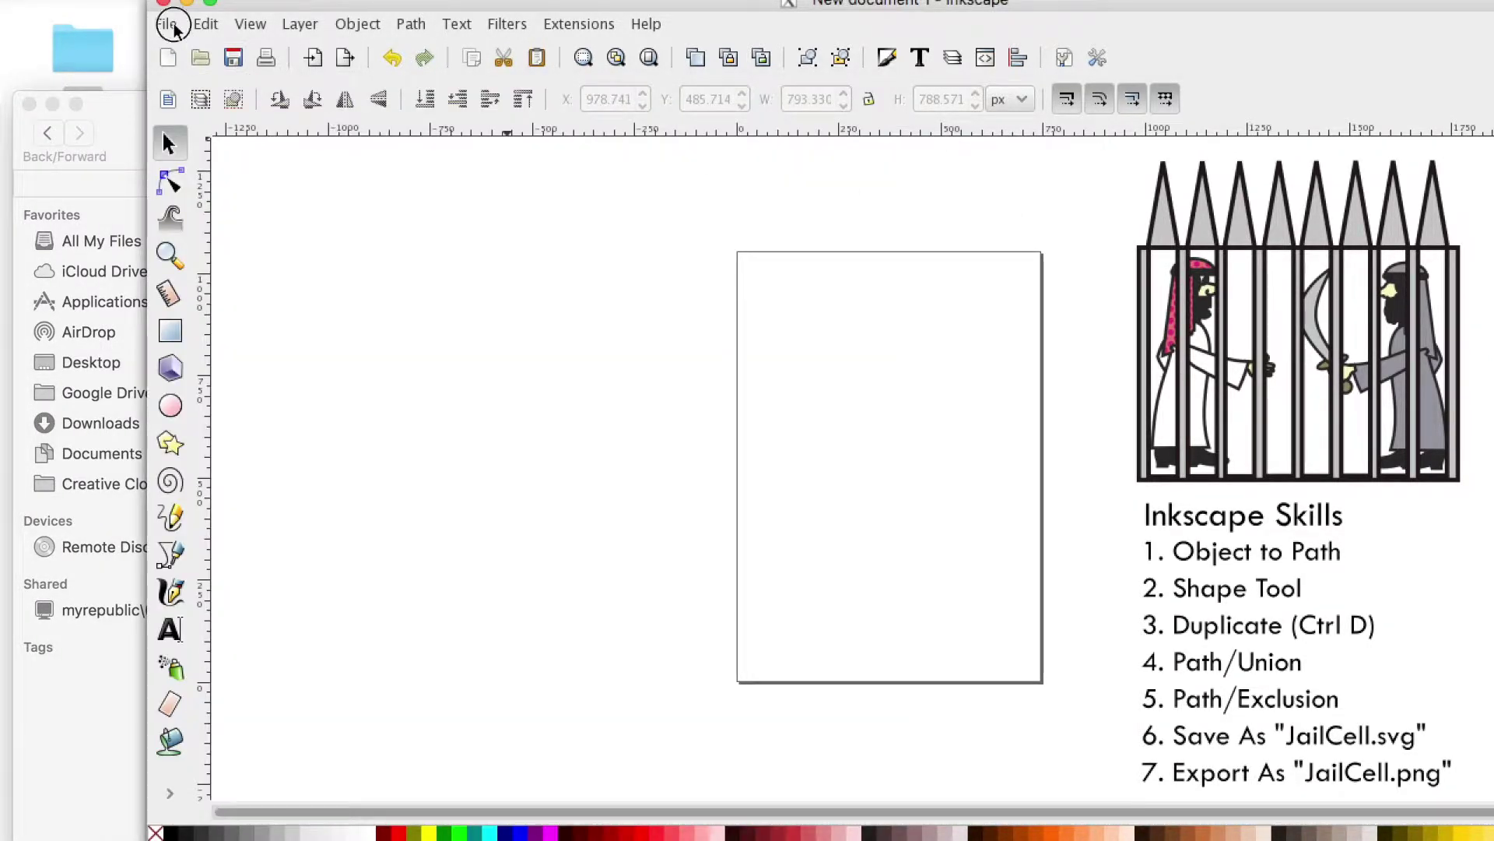
pyautogui.click(207, 256)
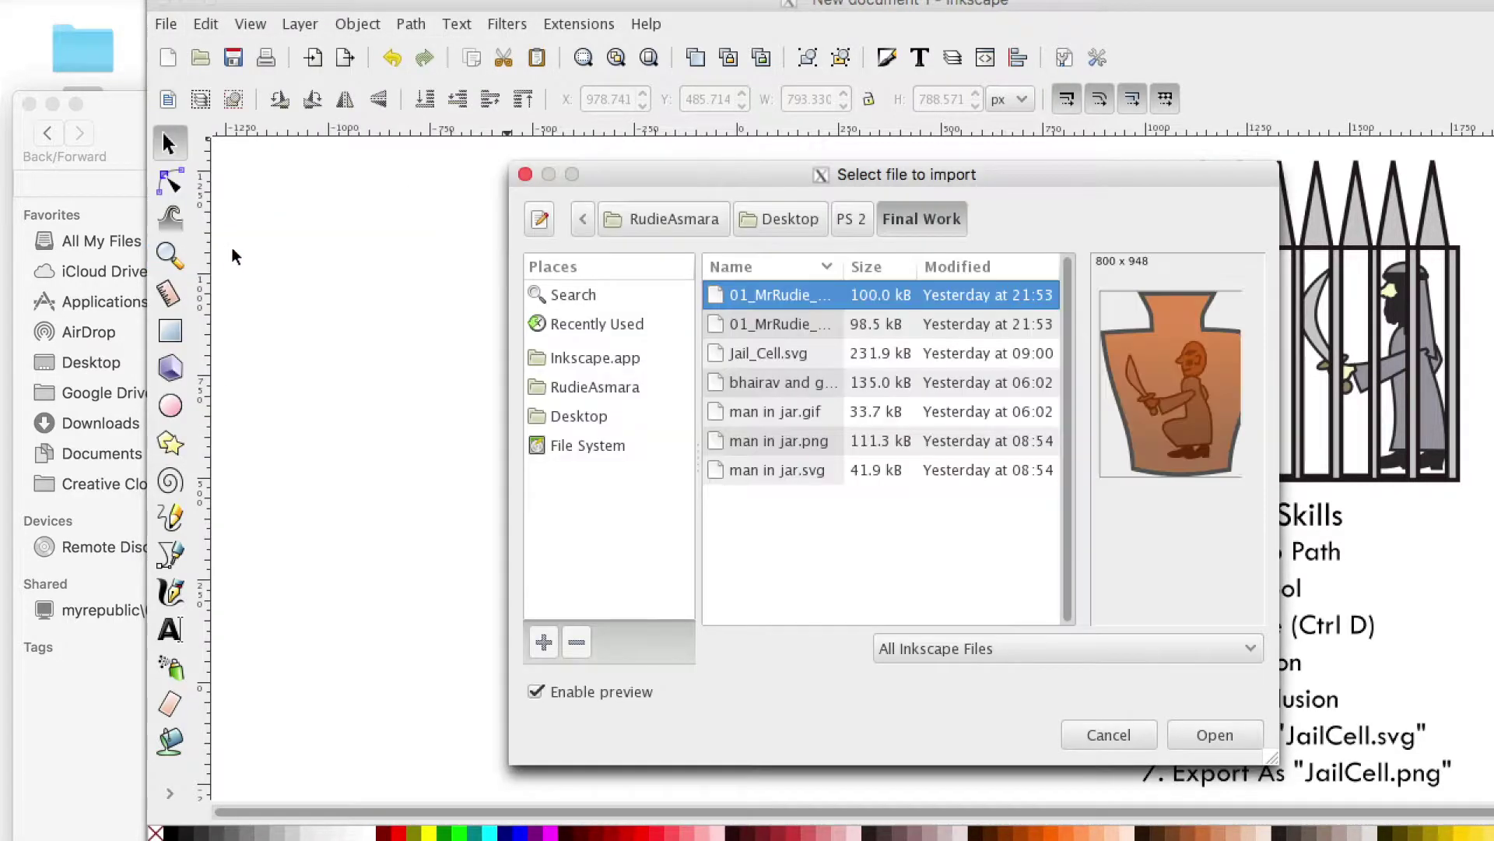
pyautogui.click(797, 353)
pyautogui.click(787, 384)
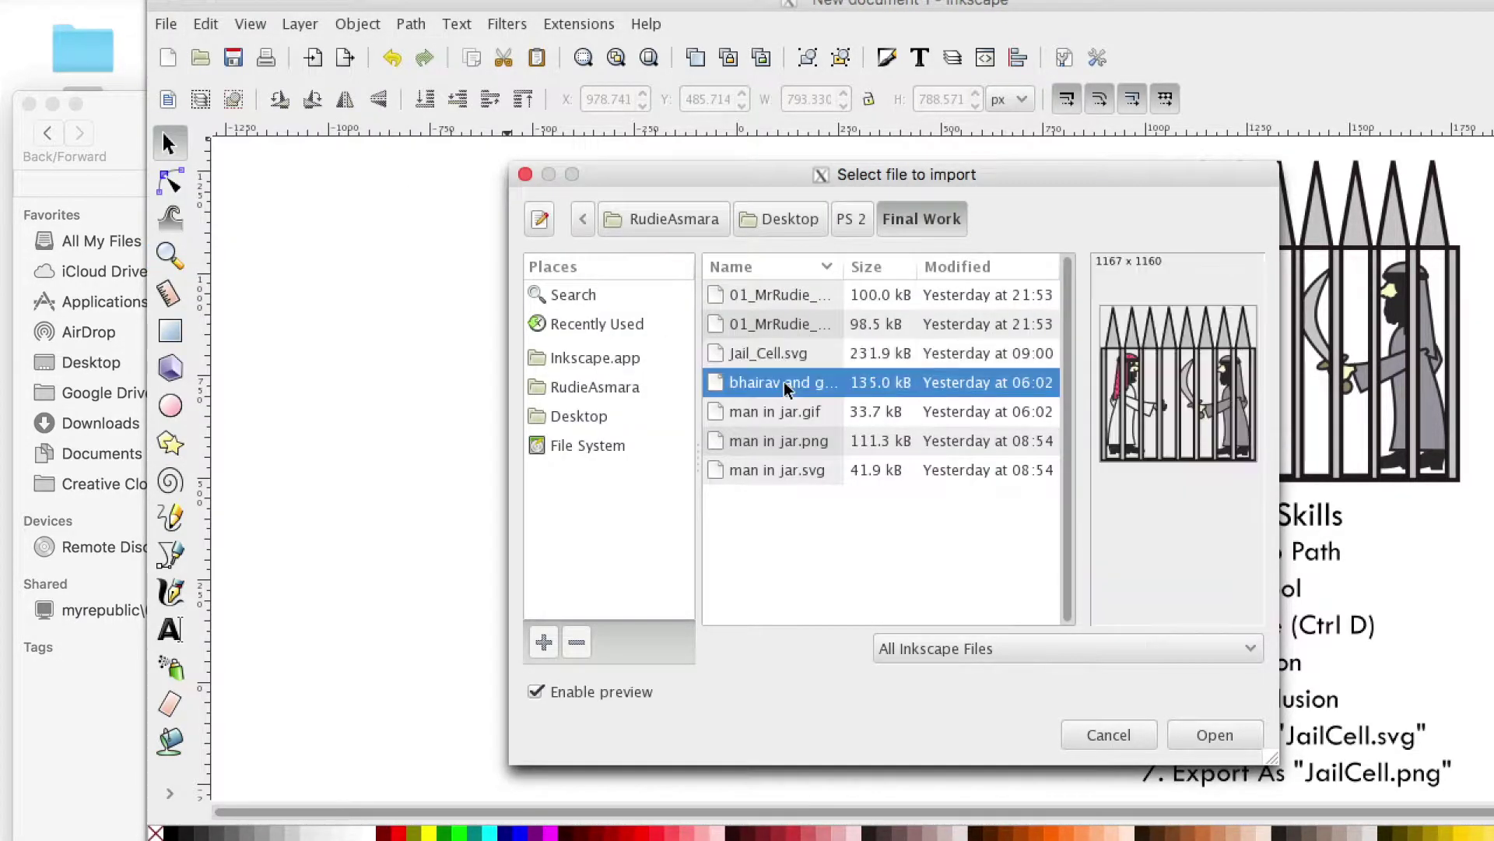
pyautogui.click(790, 415)
pyautogui.click(794, 360)
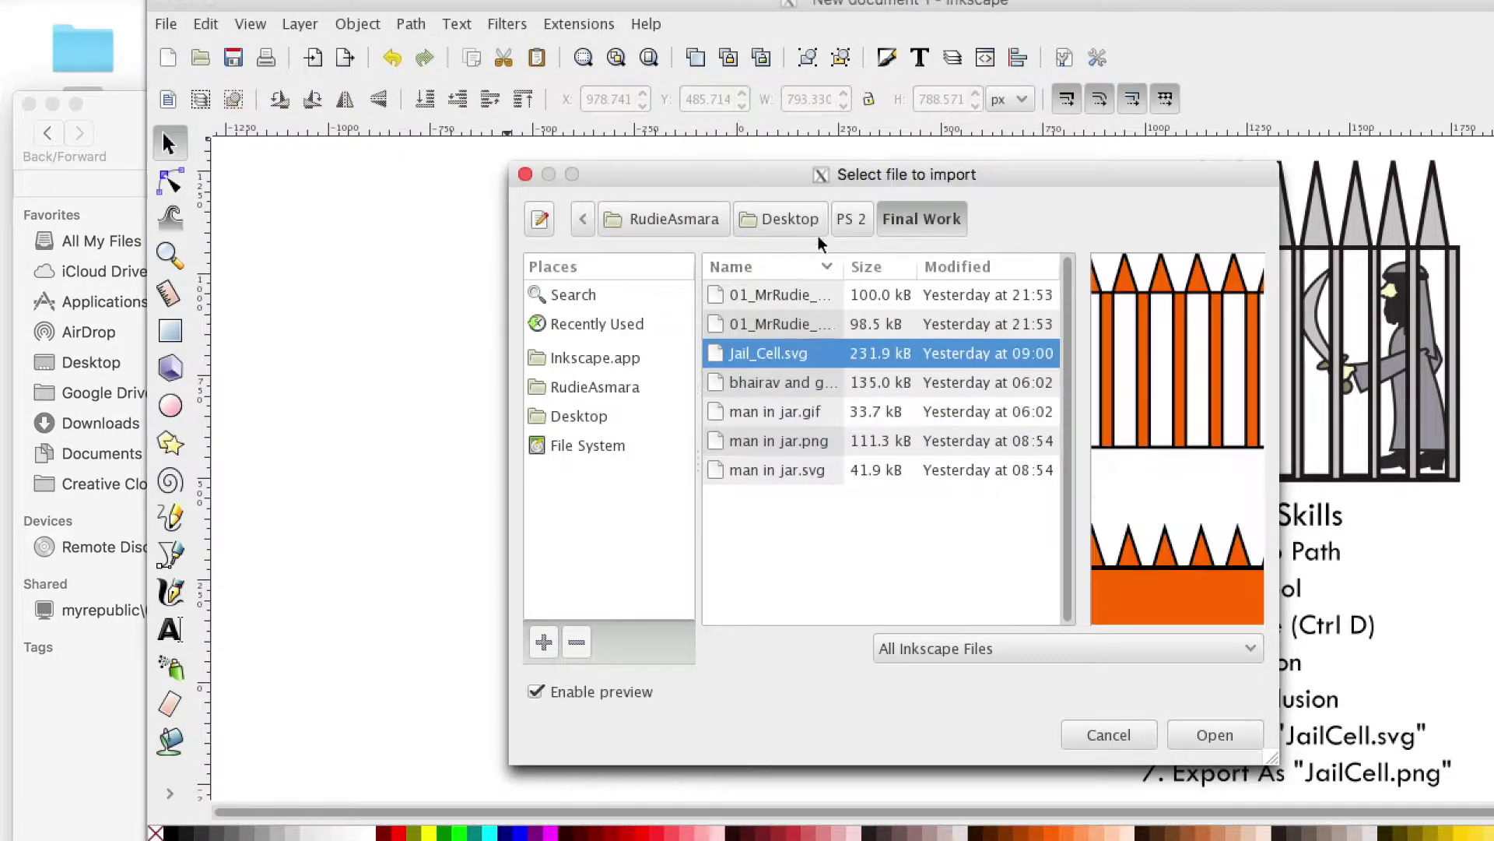
pyautogui.click(848, 222)
pyautogui.doubleClick(782, 325)
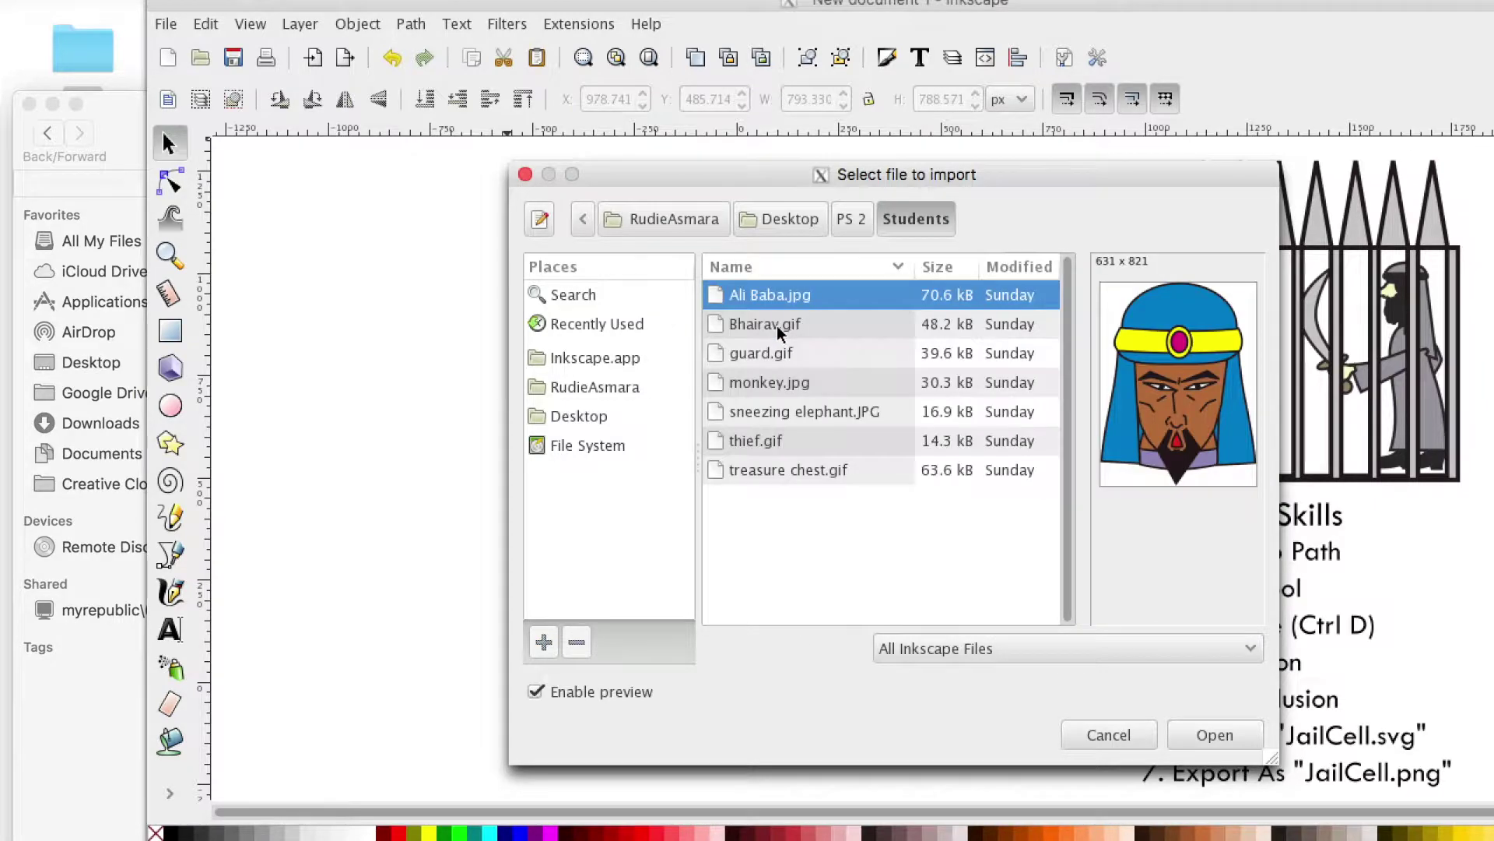
pyautogui.click(778, 325)
pyautogui.click(1214, 734)
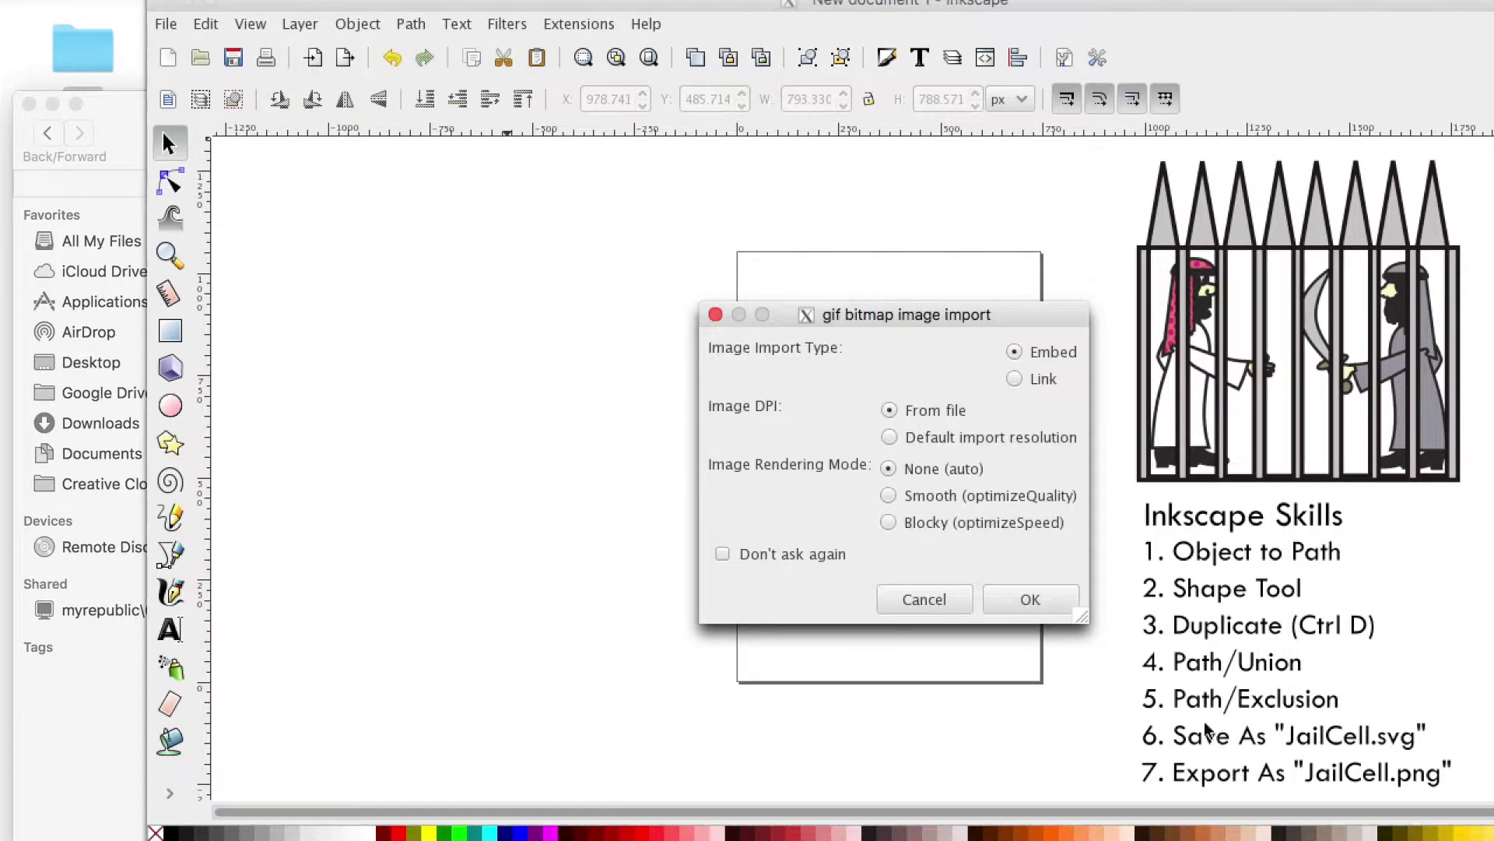
pyautogui.click(1028, 599)
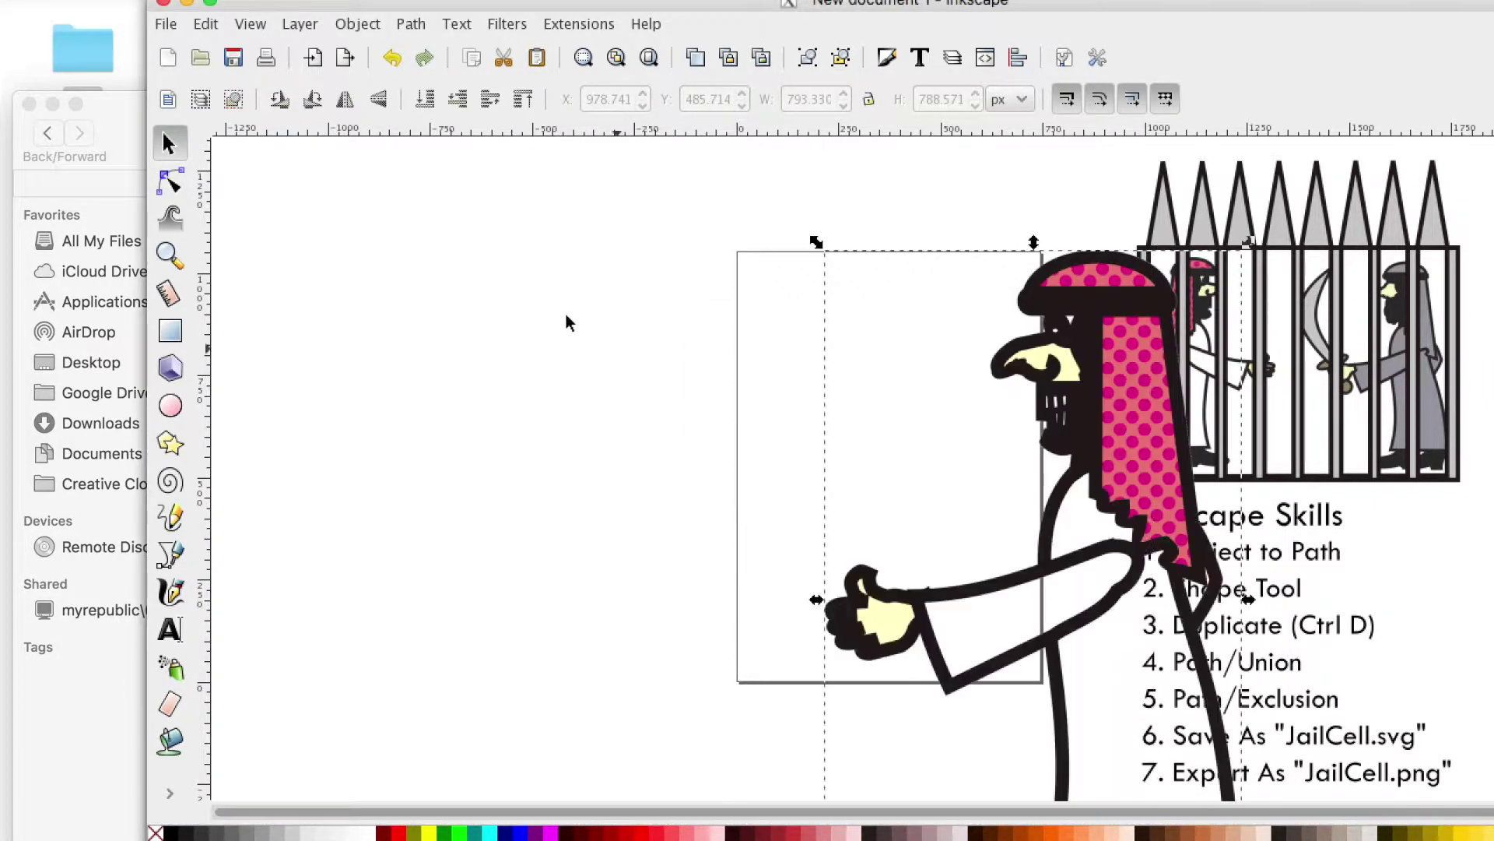
# Step: Import guard.gif from the Students folder as an embedded image
pyautogui.click(206, 24)
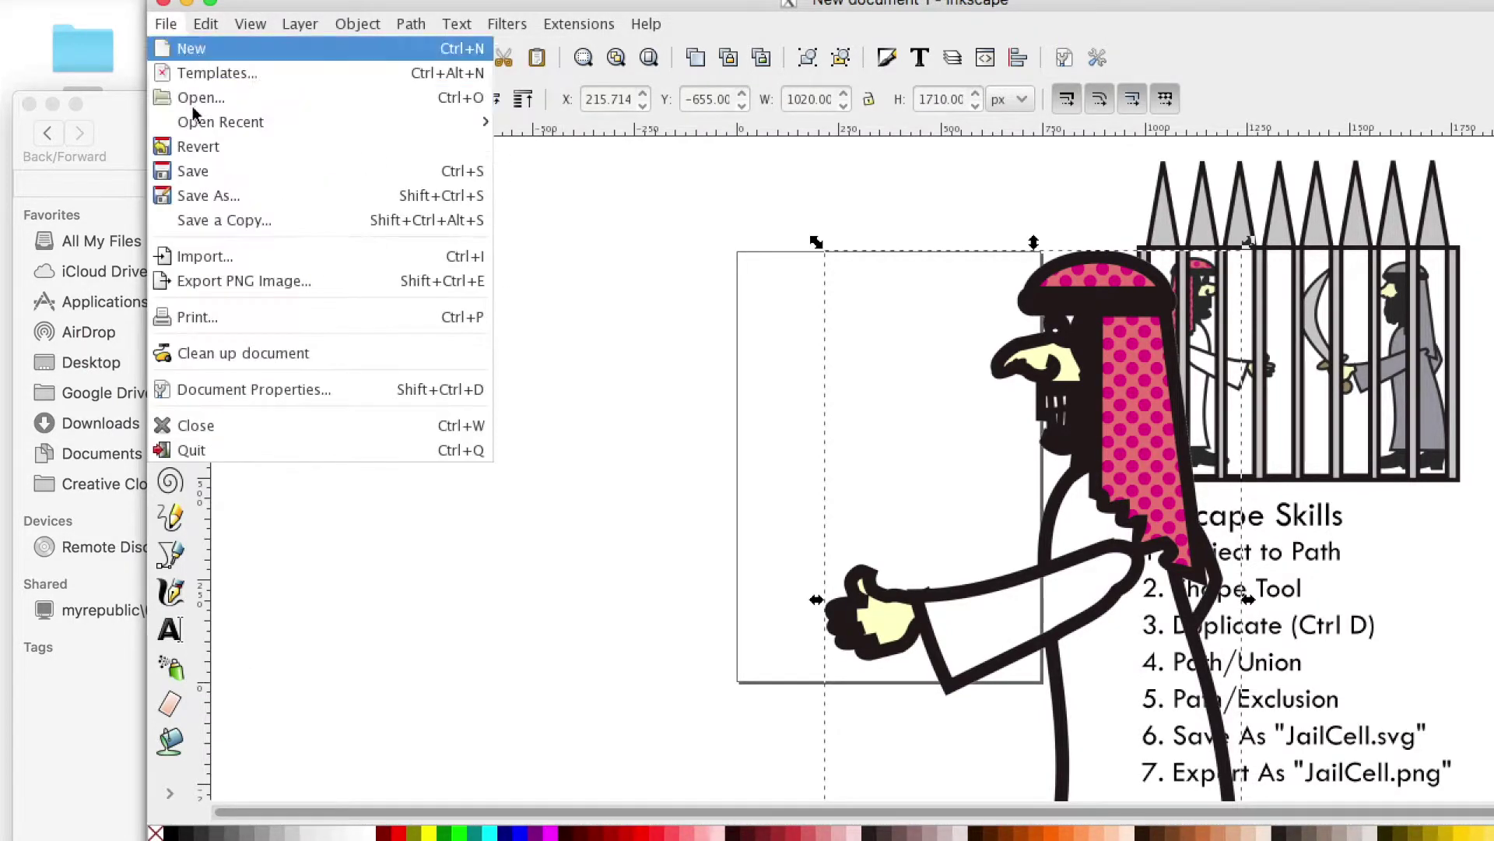
pyautogui.click(221, 257)
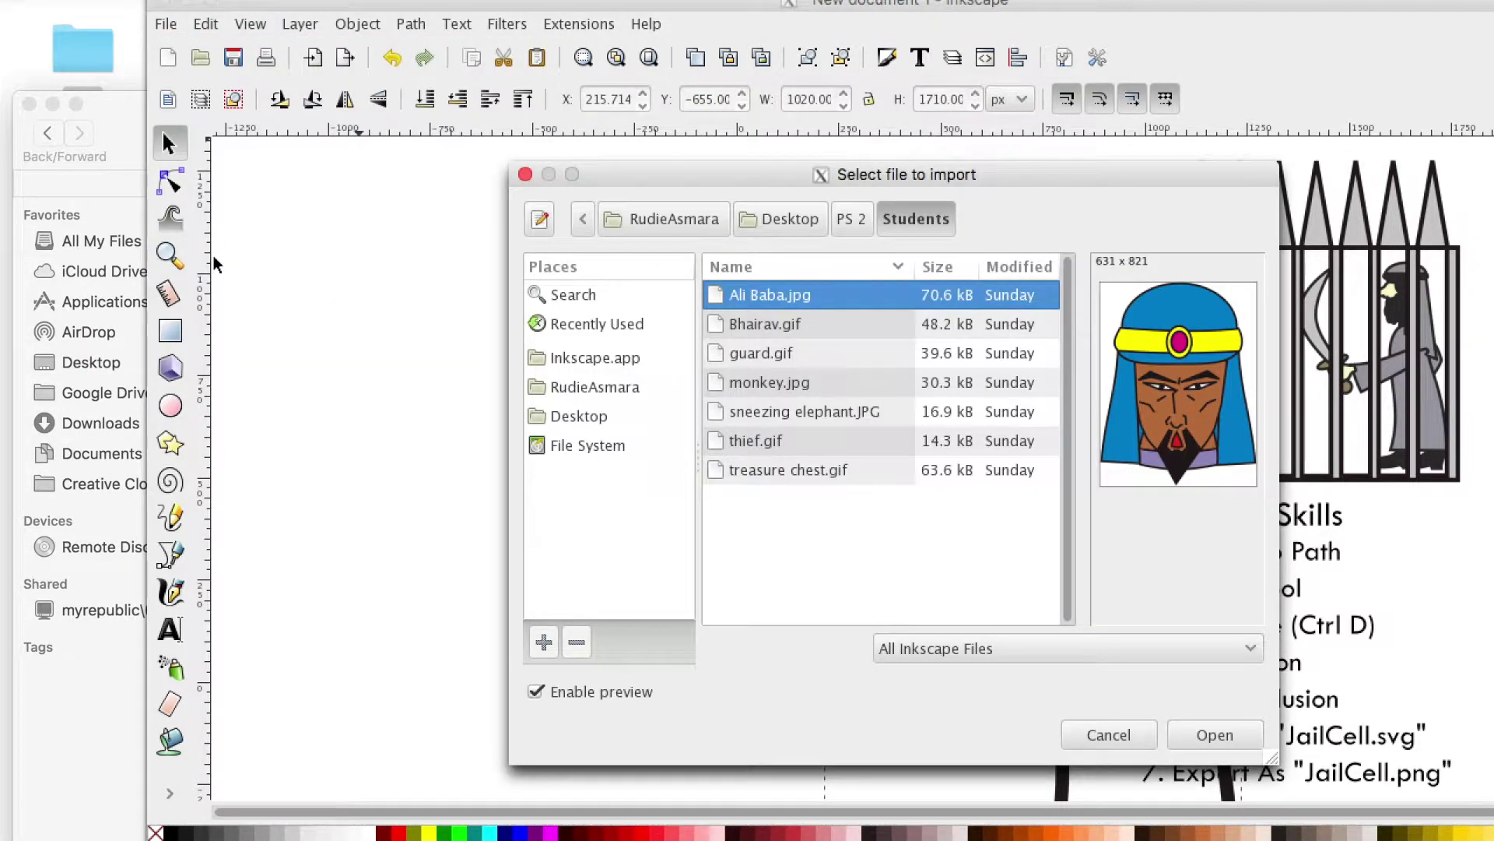
pyautogui.click(805, 358)
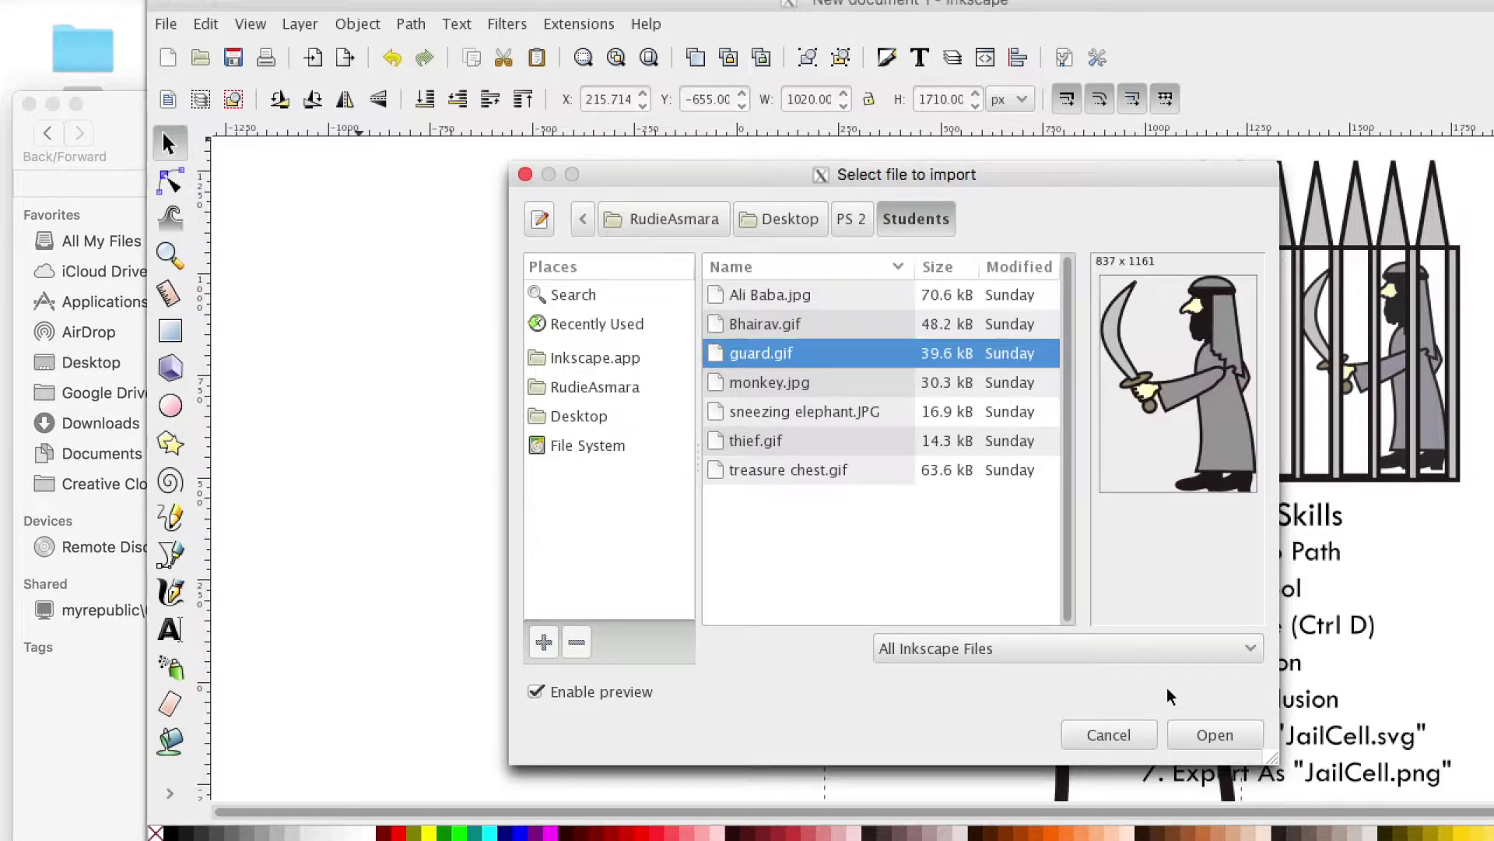
pyautogui.click(1214, 735)
pyautogui.click(1026, 601)
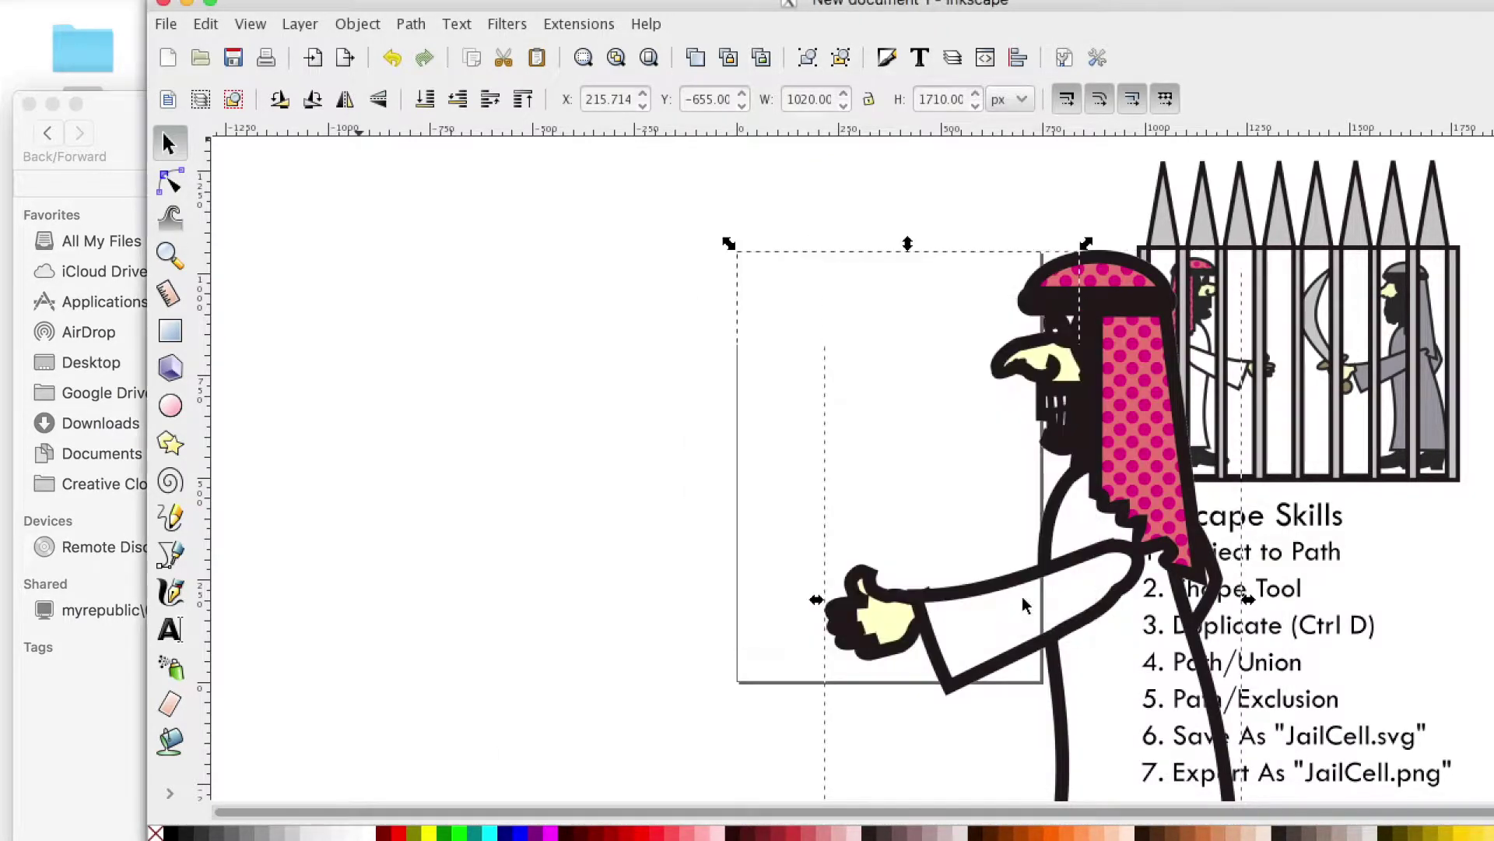
# Step: Mirror Bhairav to face right, shrink both figures, and place them side by side
pyautogui.moveTo(831, 424); pyautogui.dragTo(521, 305)
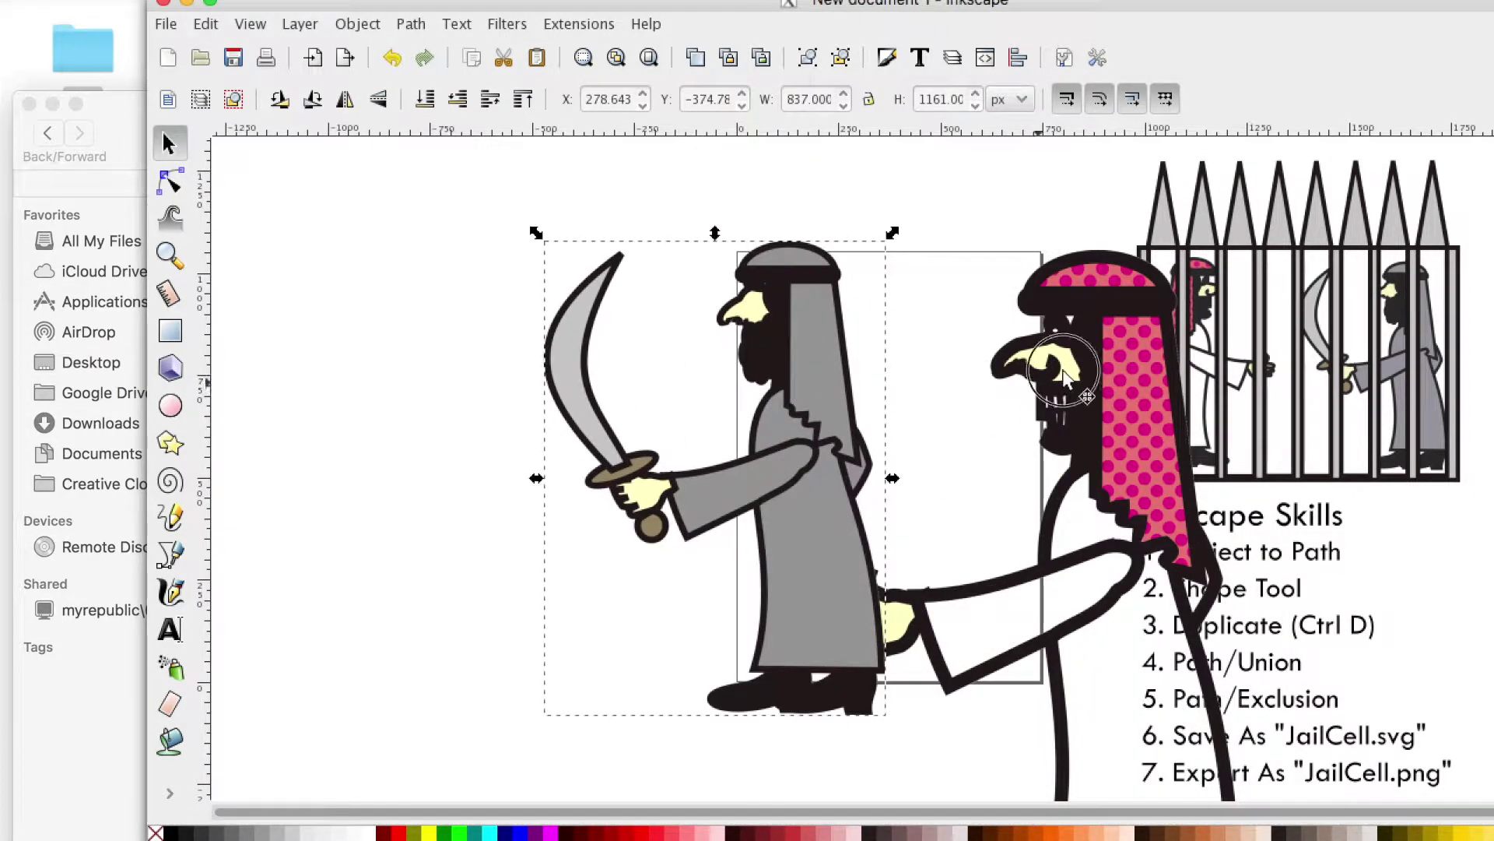
pyautogui.click(589, 308)
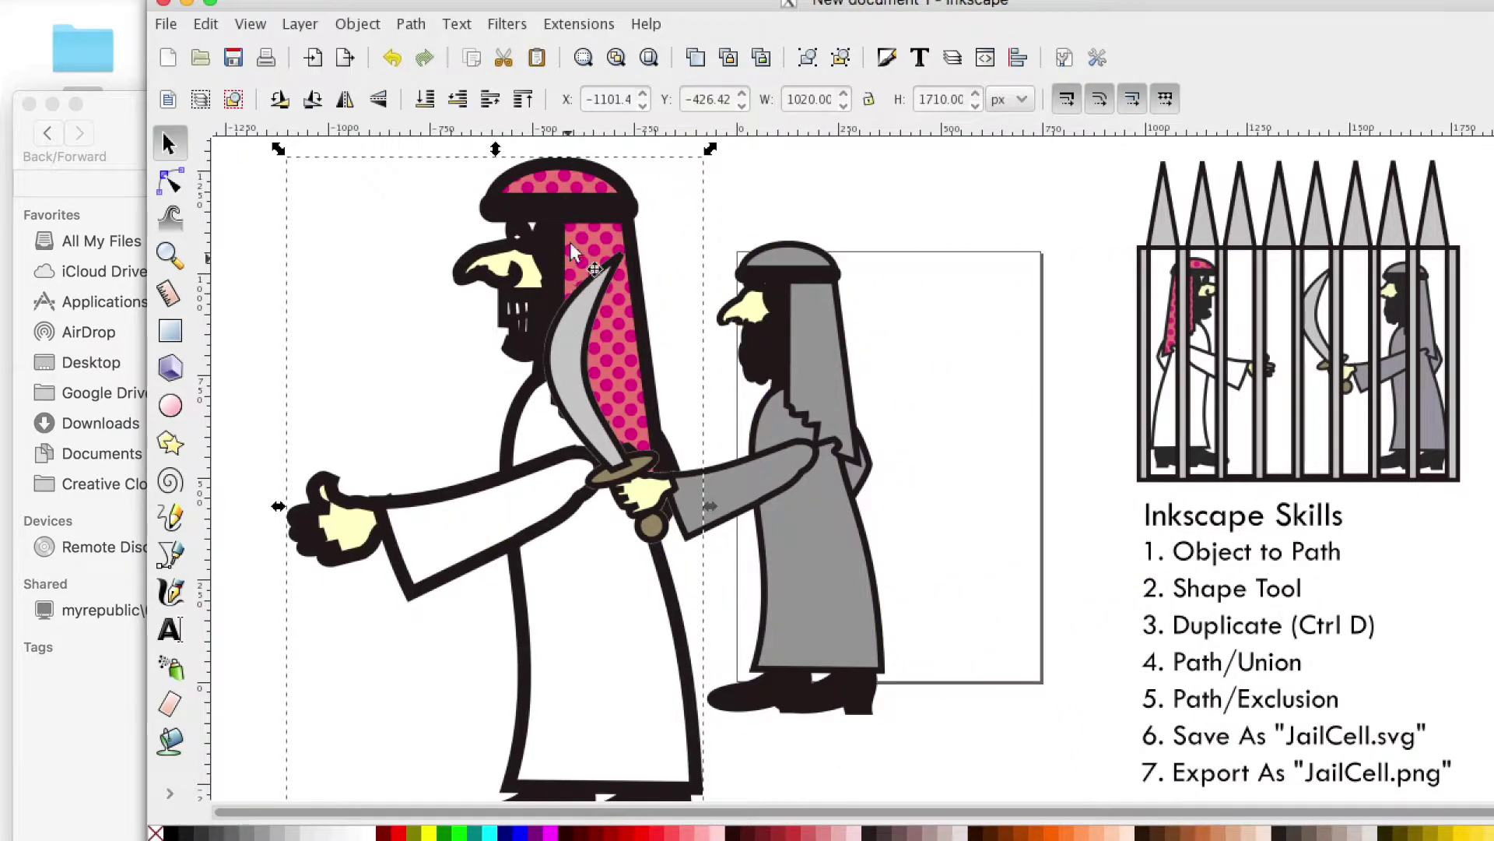
pyautogui.moveTo(708, 333); pyautogui.dragTo(778, 326)
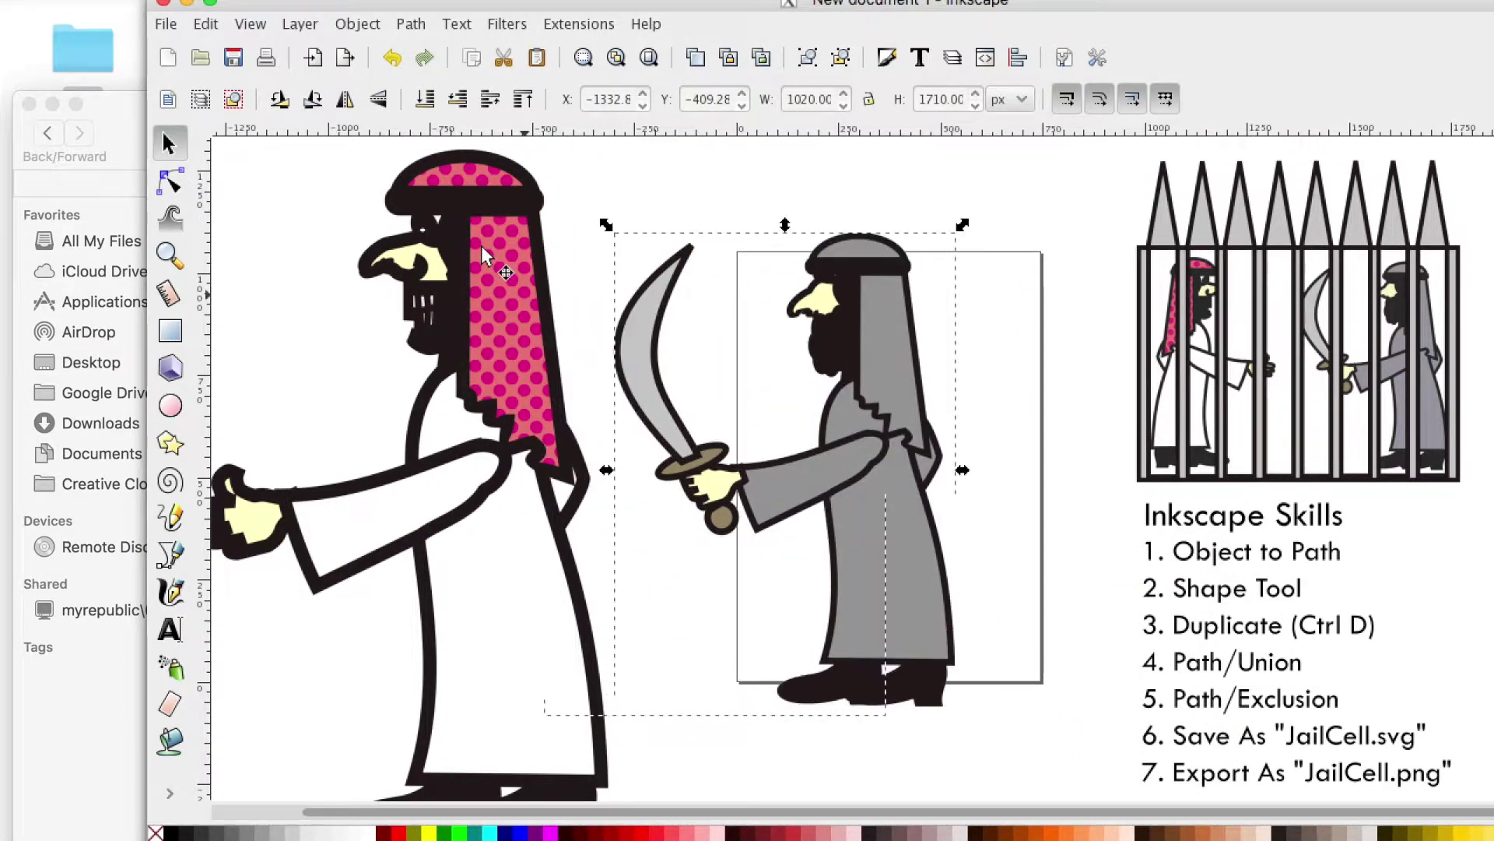
pyautogui.click(479, 244)
pyautogui.moveTo(454, 268); pyautogui.dragTo(467, 268)
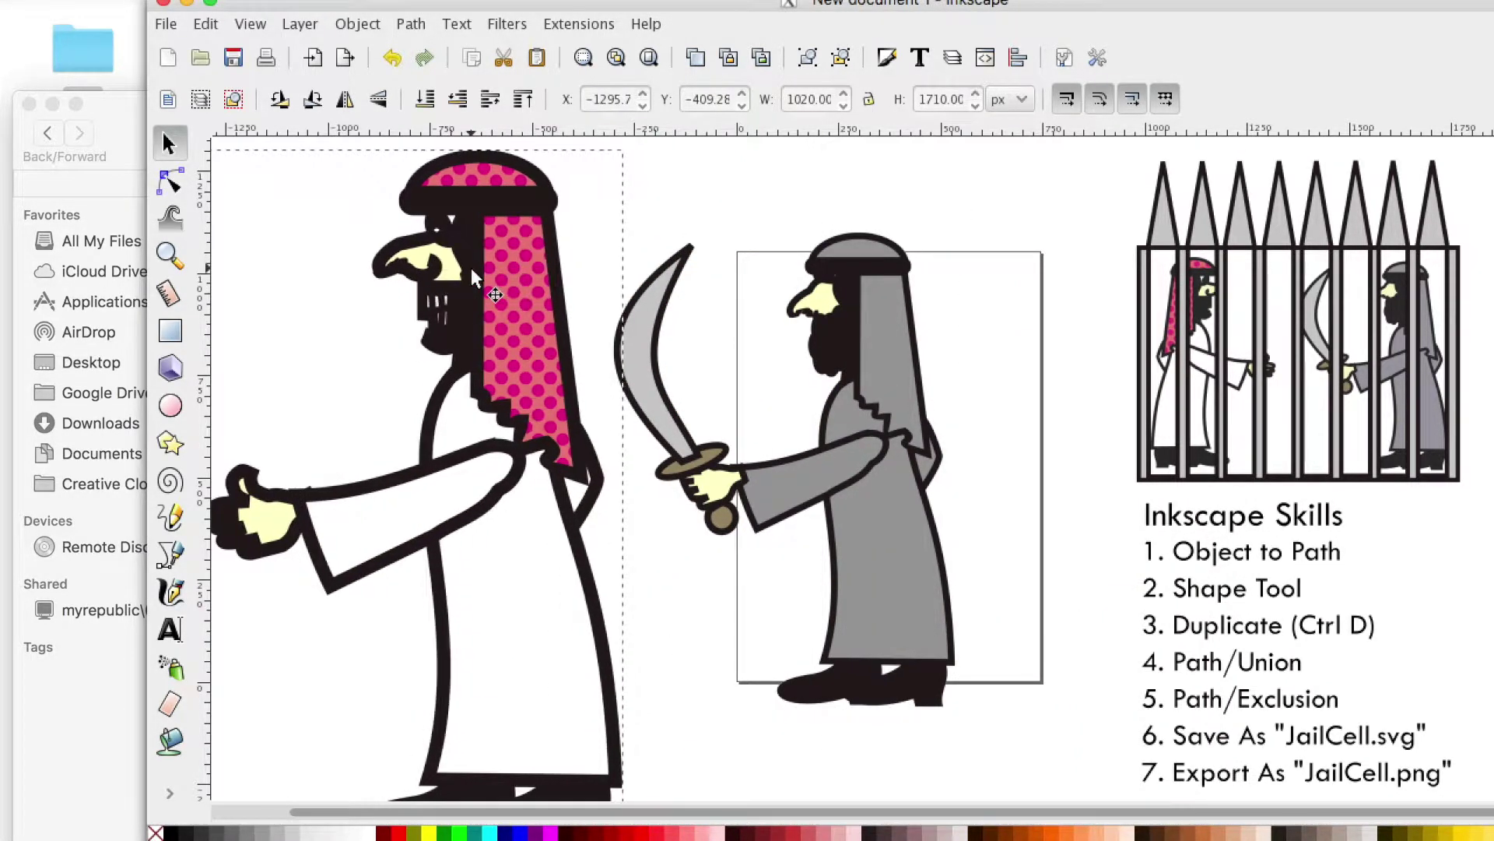
pyautogui.click(346, 99)
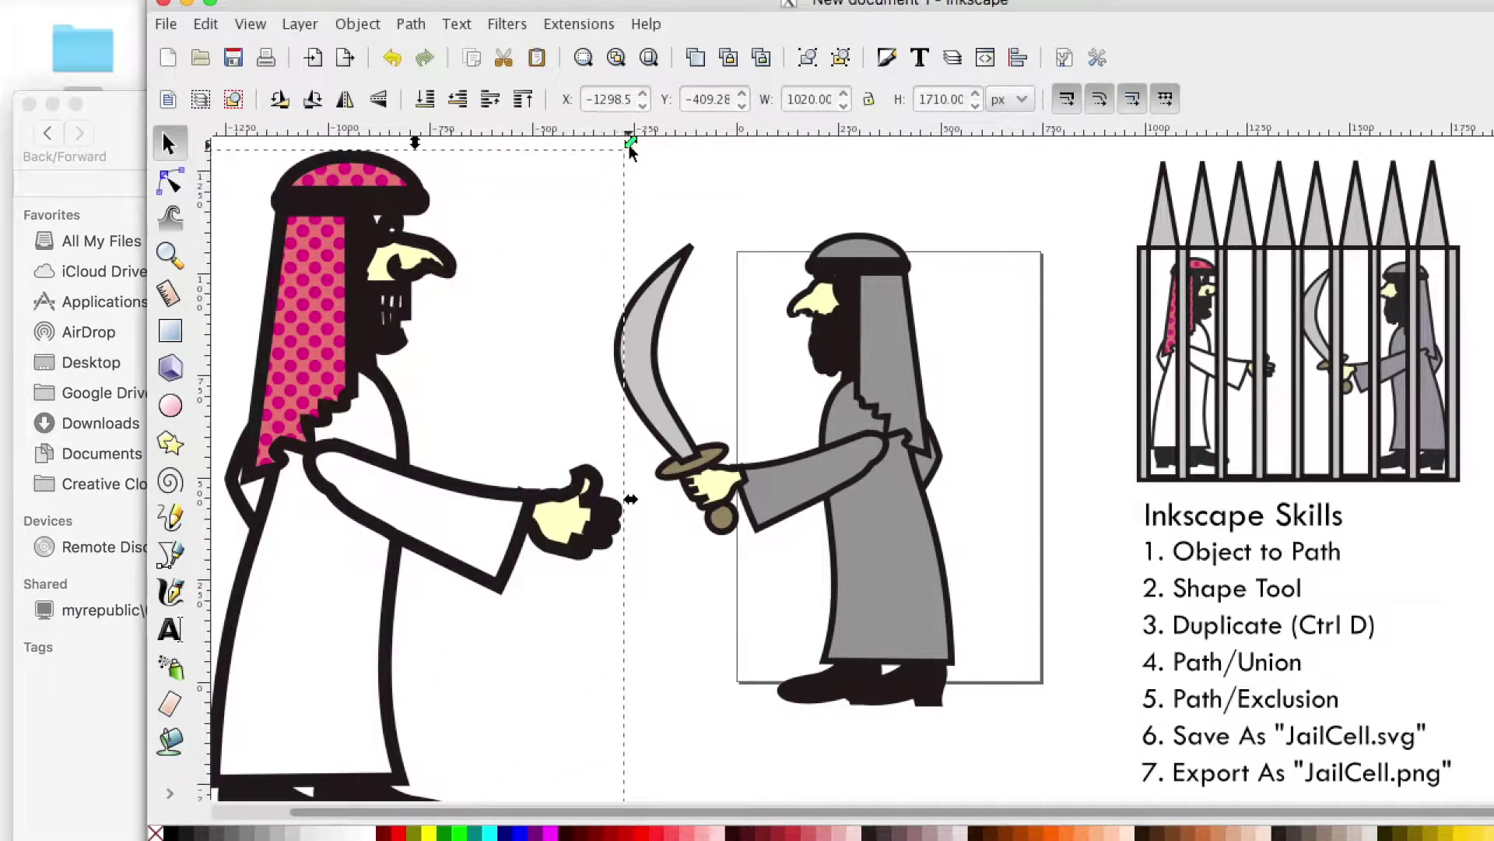
pyautogui.moveTo(628, 145); pyautogui.dragTo(404, 377)
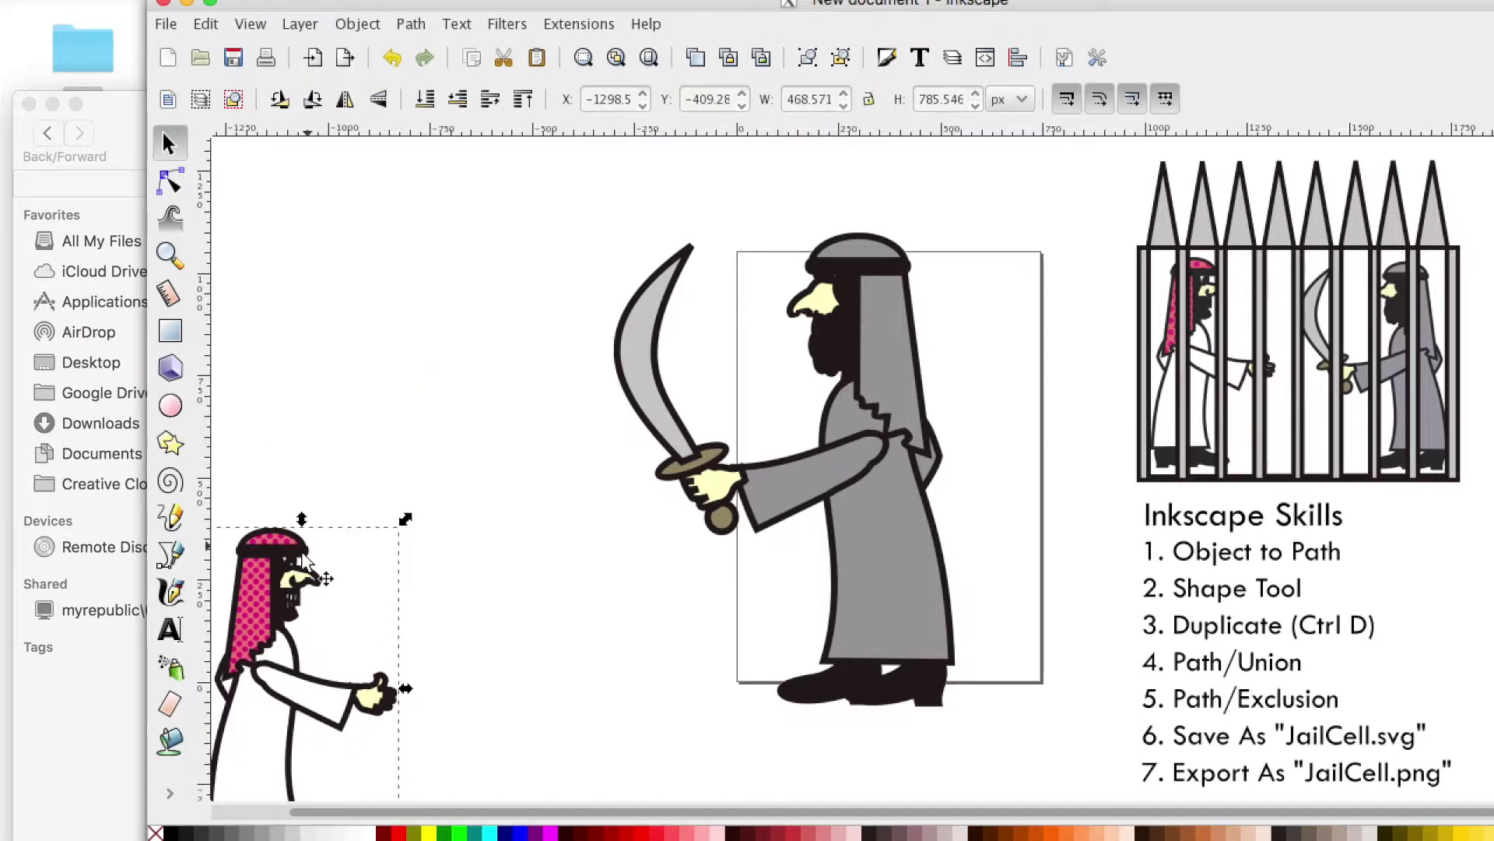
pyautogui.moveTo(305, 559); pyautogui.dragTo(470, 314)
pyautogui.click(891, 370)
pyautogui.moveTo(959, 231); pyautogui.dragTo(639, 354)
# Step: Align the guard's feet and height to horizontal guides, then drag the guide off the page
pyautogui.moveTo(591, 131); pyautogui.dragTo(518, 578)
pyautogui.moveTo(604, 504); pyautogui.dragTo(605, 494)
pyautogui.moveTo(607, 131); pyautogui.dragTo(607, 317)
pyautogui.click(615, 331)
pyautogui.click(629, 345)
pyautogui.moveTo(670, 302); pyautogui.dragTo(680, 101)
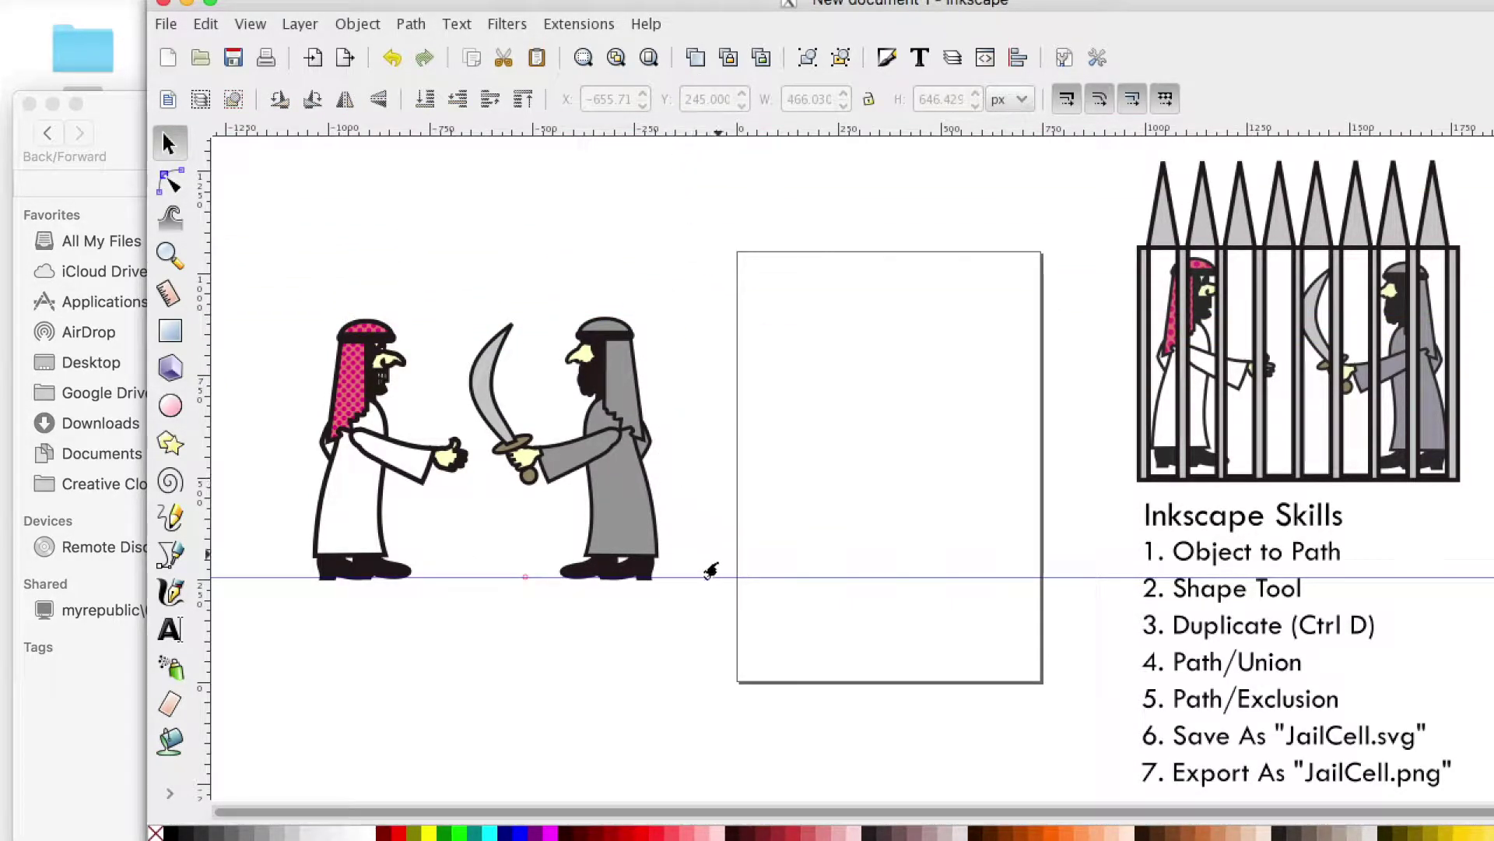
pyautogui.moveTo(703, 587); pyautogui.dragTo(711, 113)
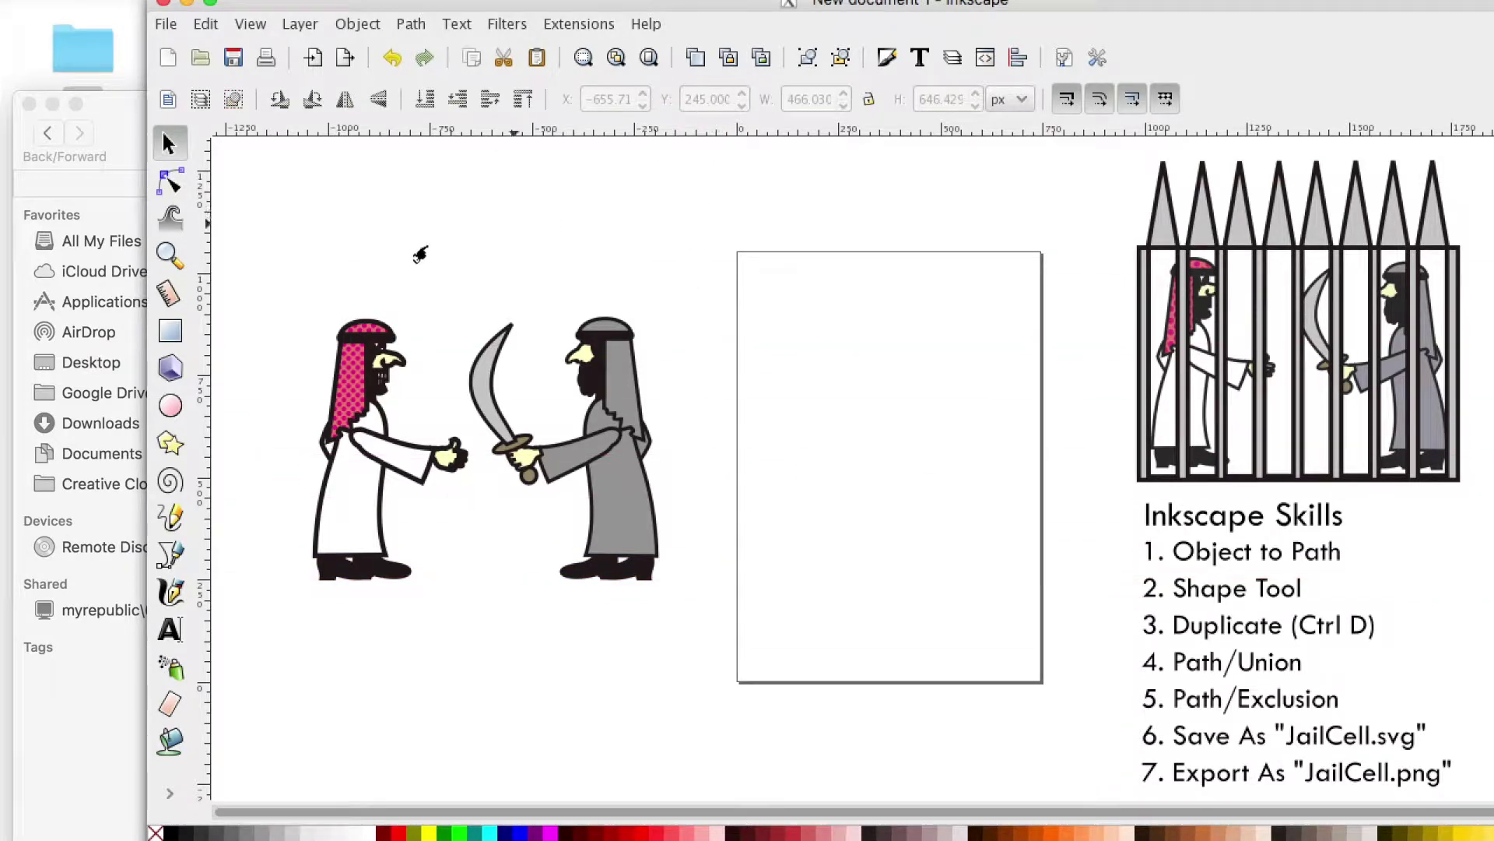
# Step: Draw a tall rectangle bar near the page's left edge
pyautogui.click(171, 330)
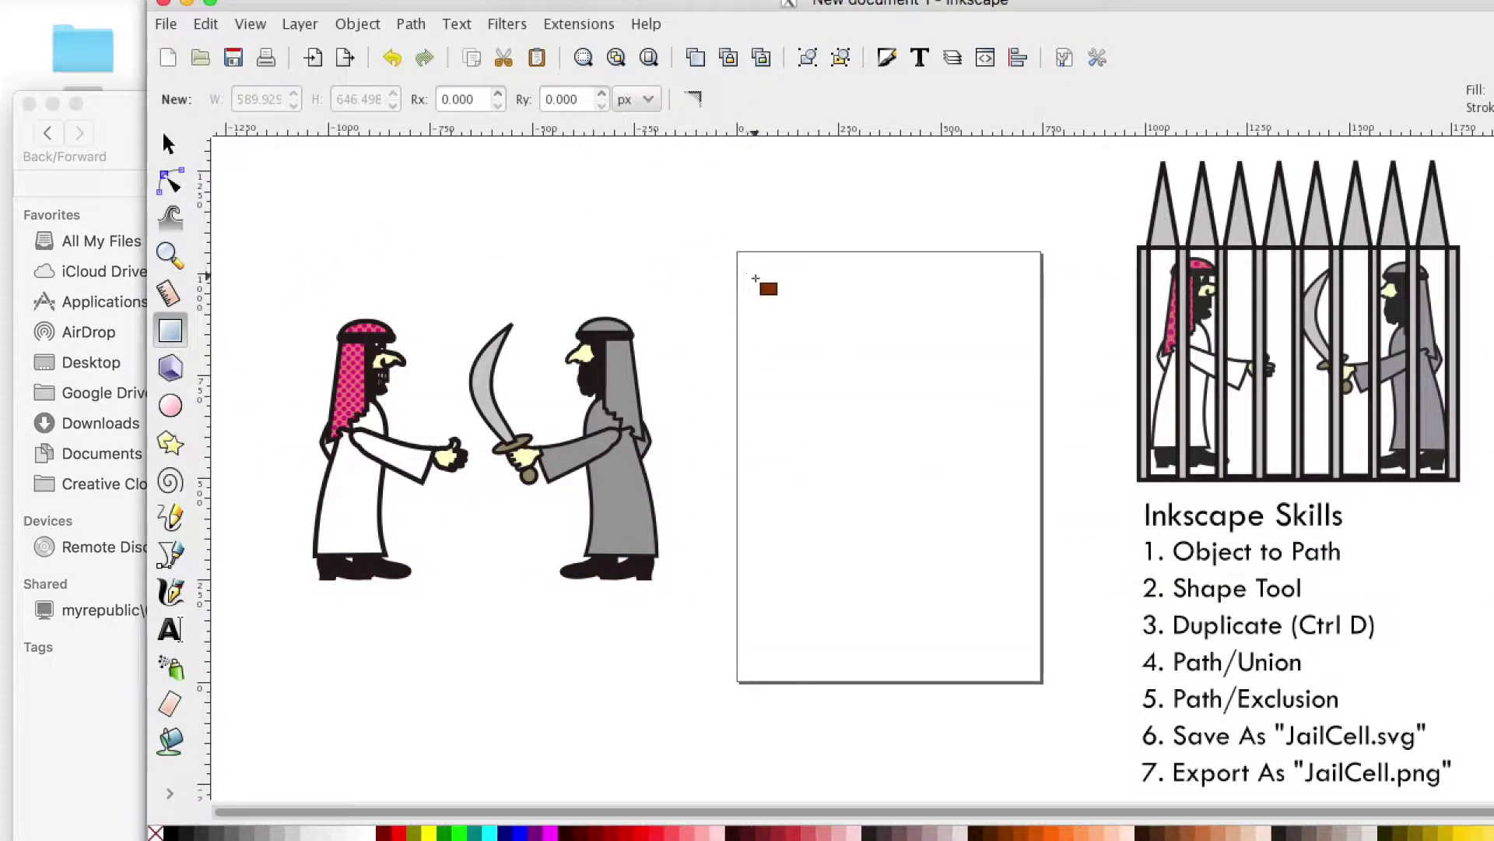
pyautogui.moveTo(752, 274); pyautogui.dragTo(781, 580)
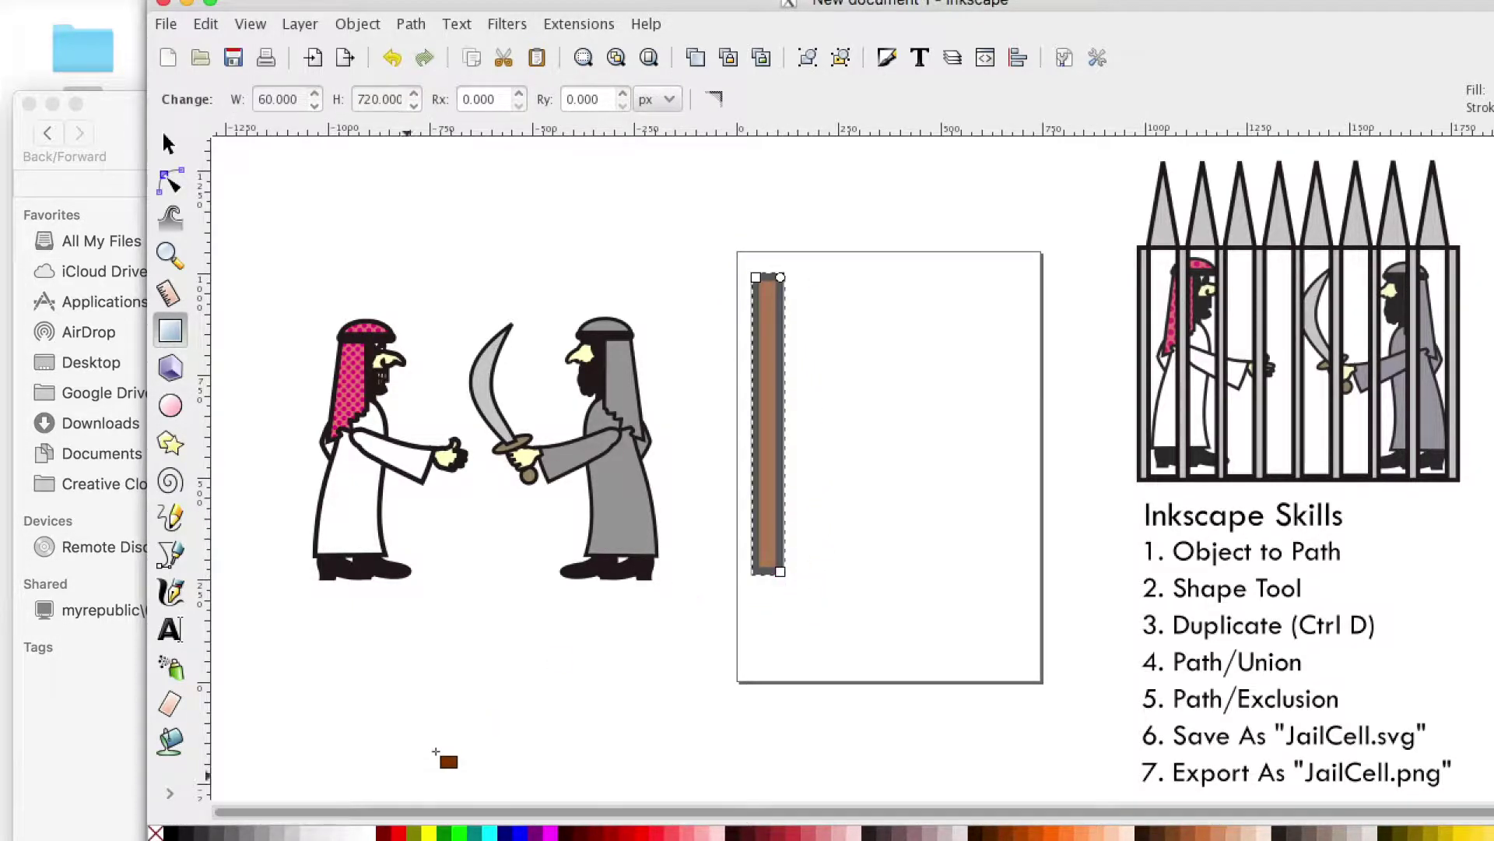
pyautogui.press('s')
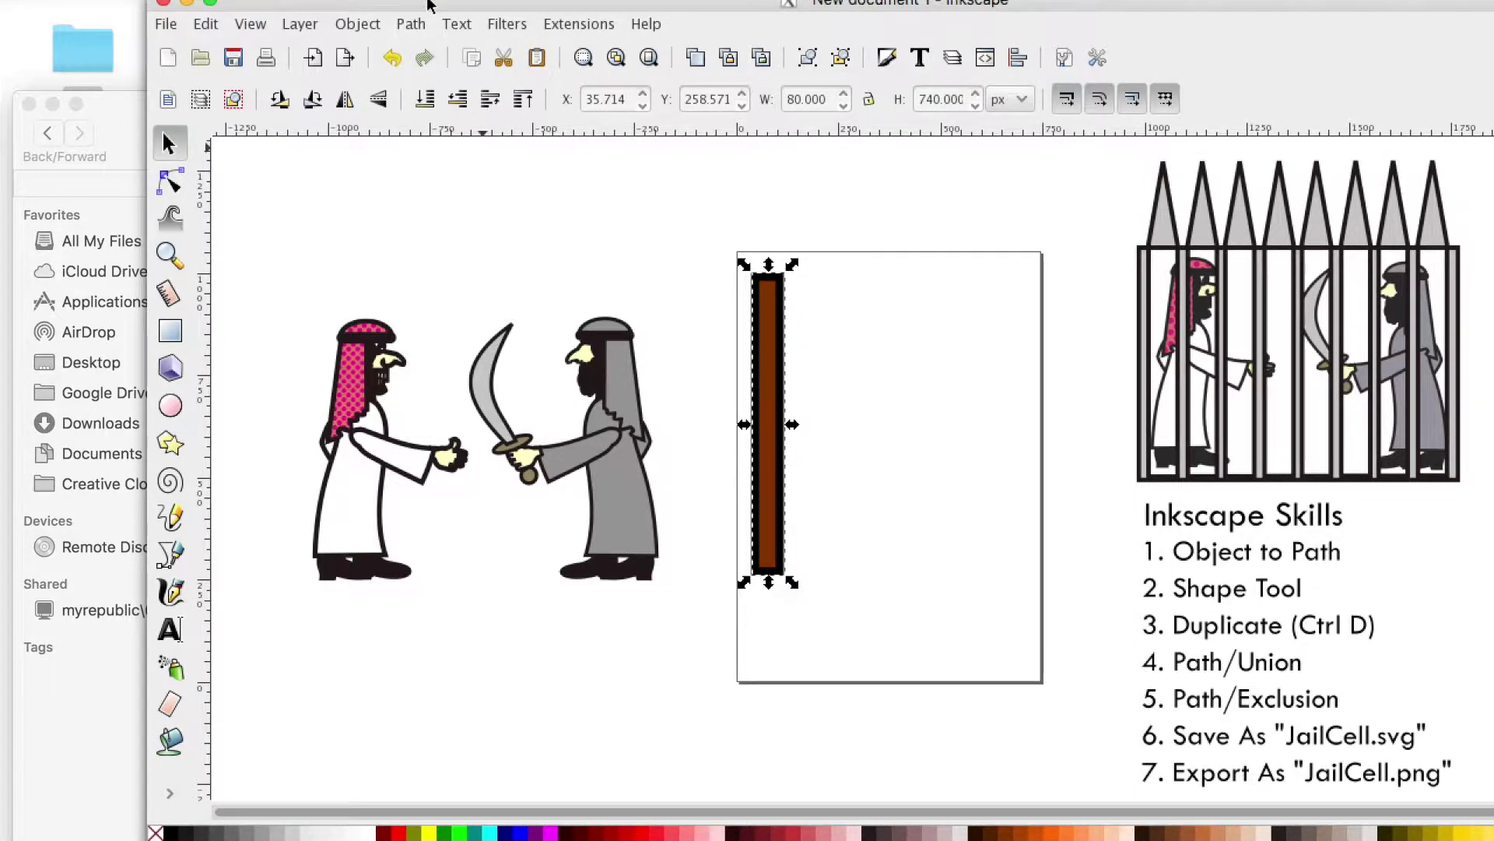
pyautogui.moveTo(429, 4); pyautogui.dragTo(349, 0)
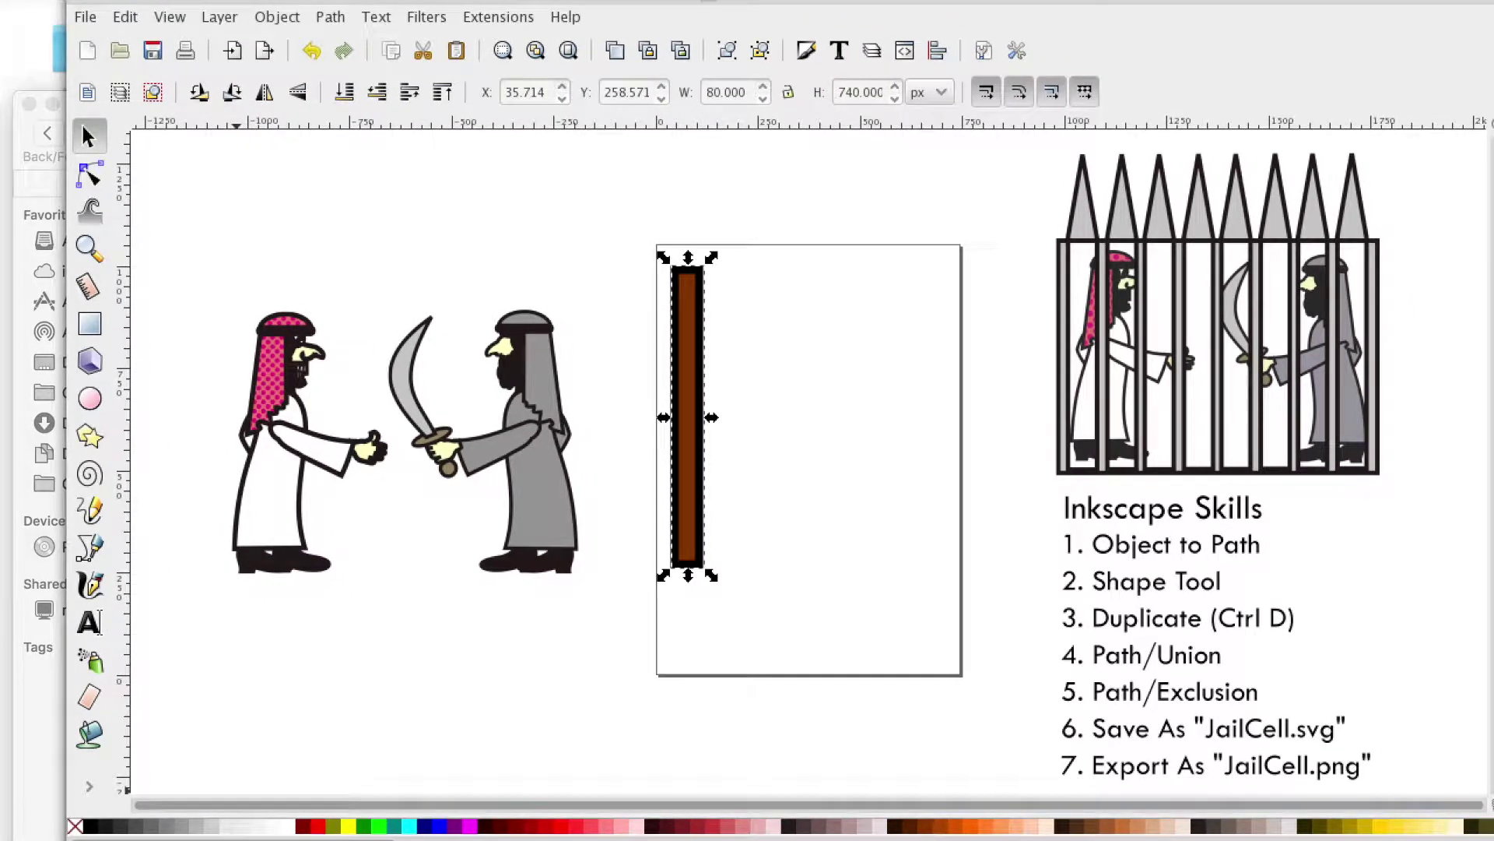
# Step: Fill the bar light grey and widen it slightly to about 101 px
pyautogui.click(540, 282)
pyautogui.click(691, 283)
pyautogui.click(153, 823)
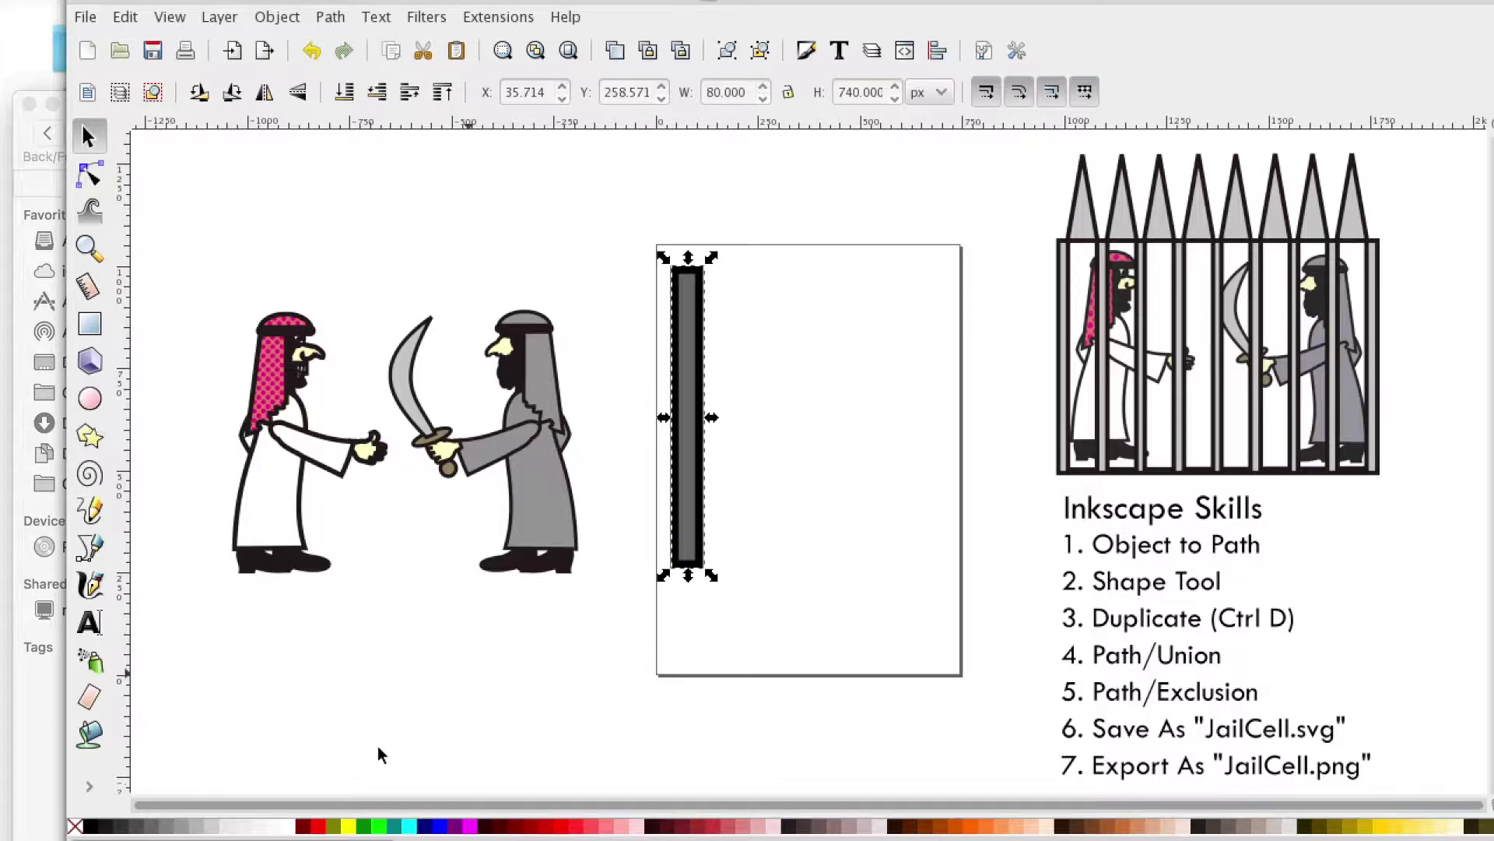
pyautogui.click(169, 829)
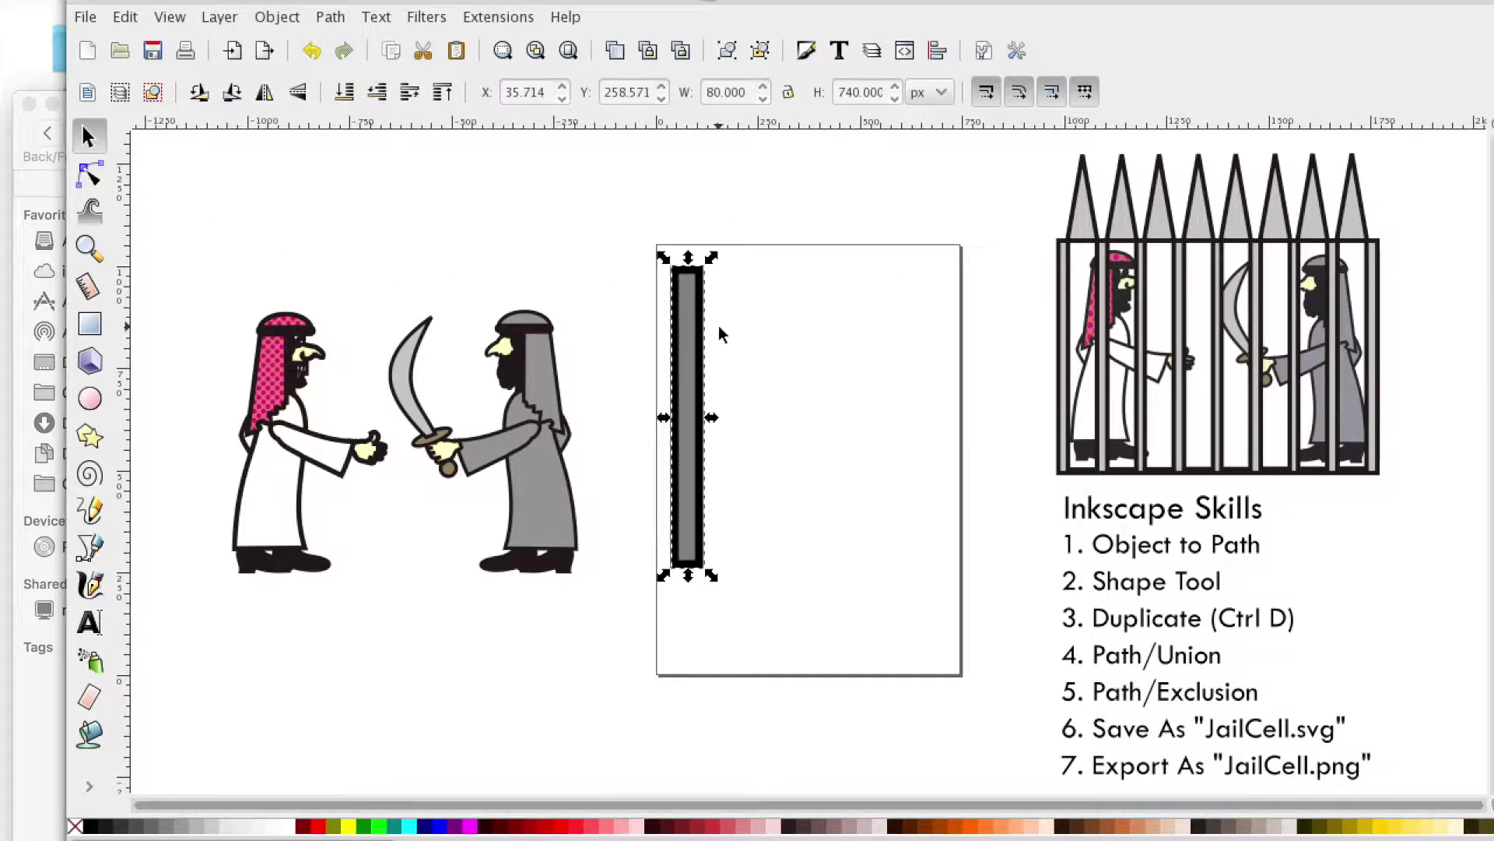
pyautogui.press('+')
pyautogui.press('+')
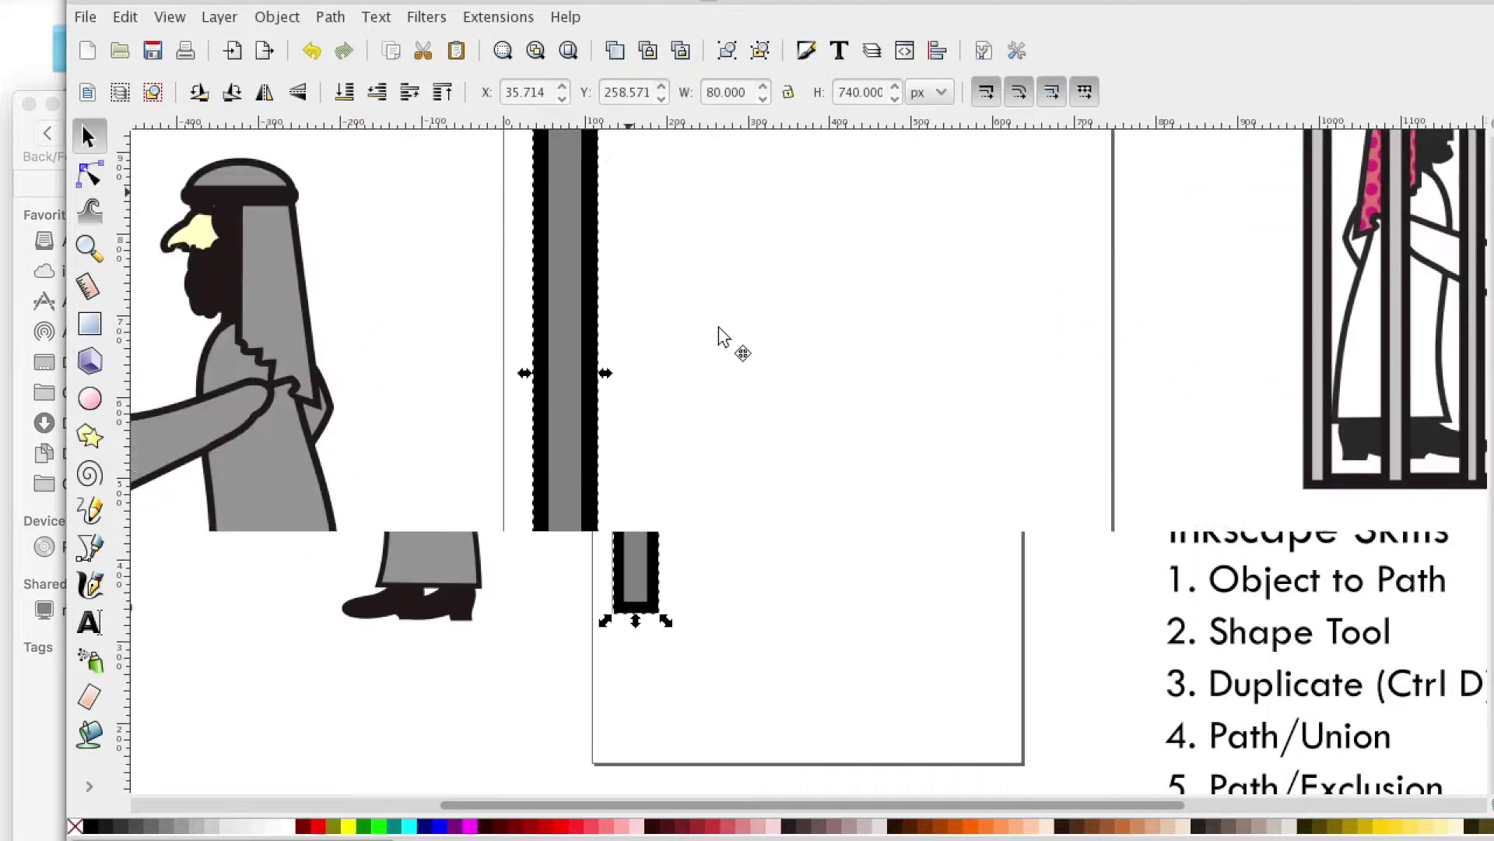
pyautogui.scroll(8, 723, 335)
pyautogui.scroll(-2, 670, 414)
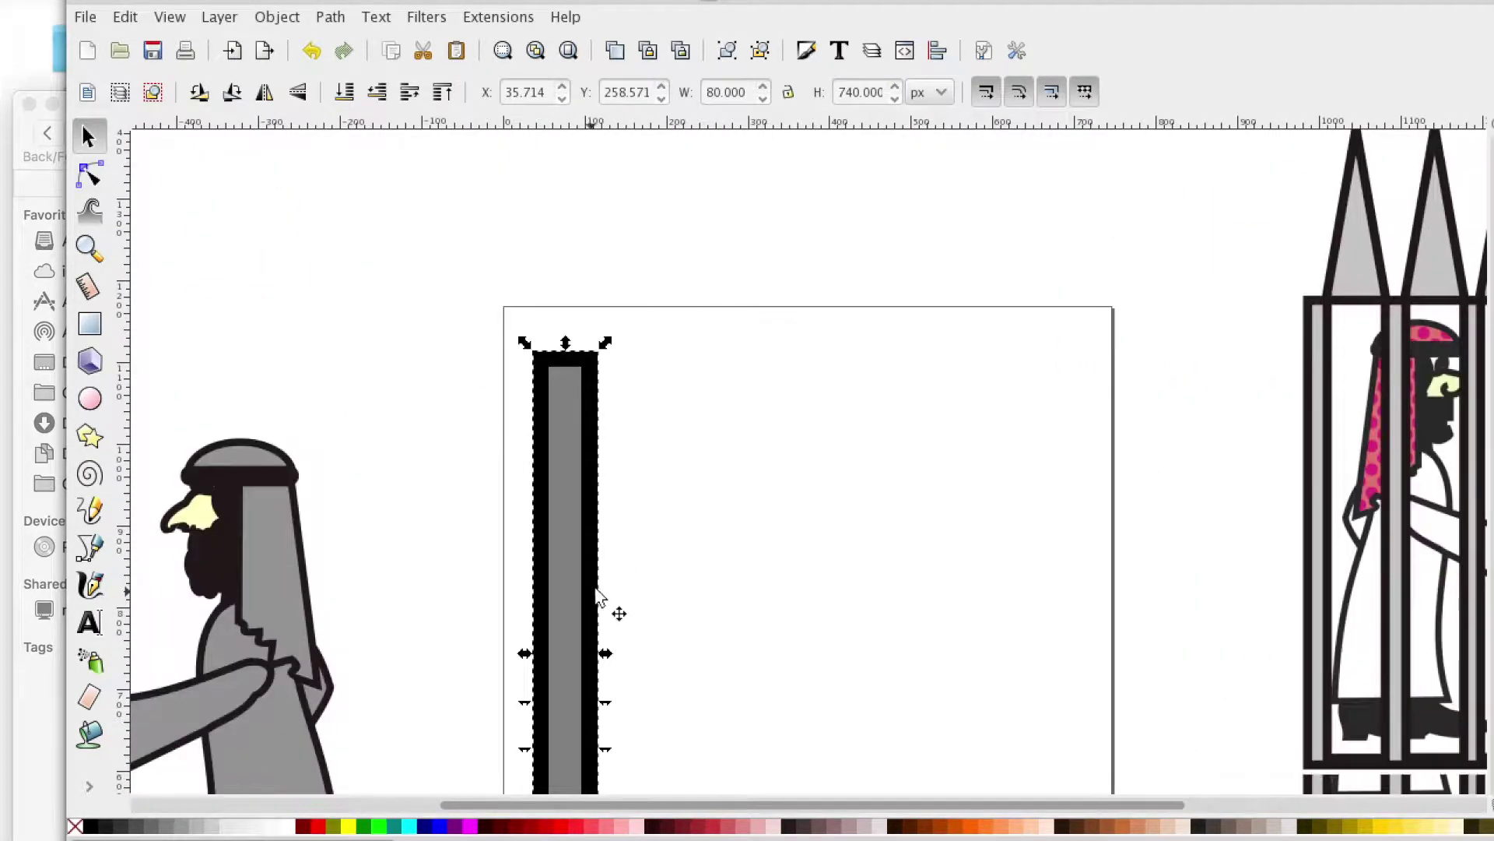
pyautogui.moveTo(604, 655); pyautogui.dragTo(623, 654)
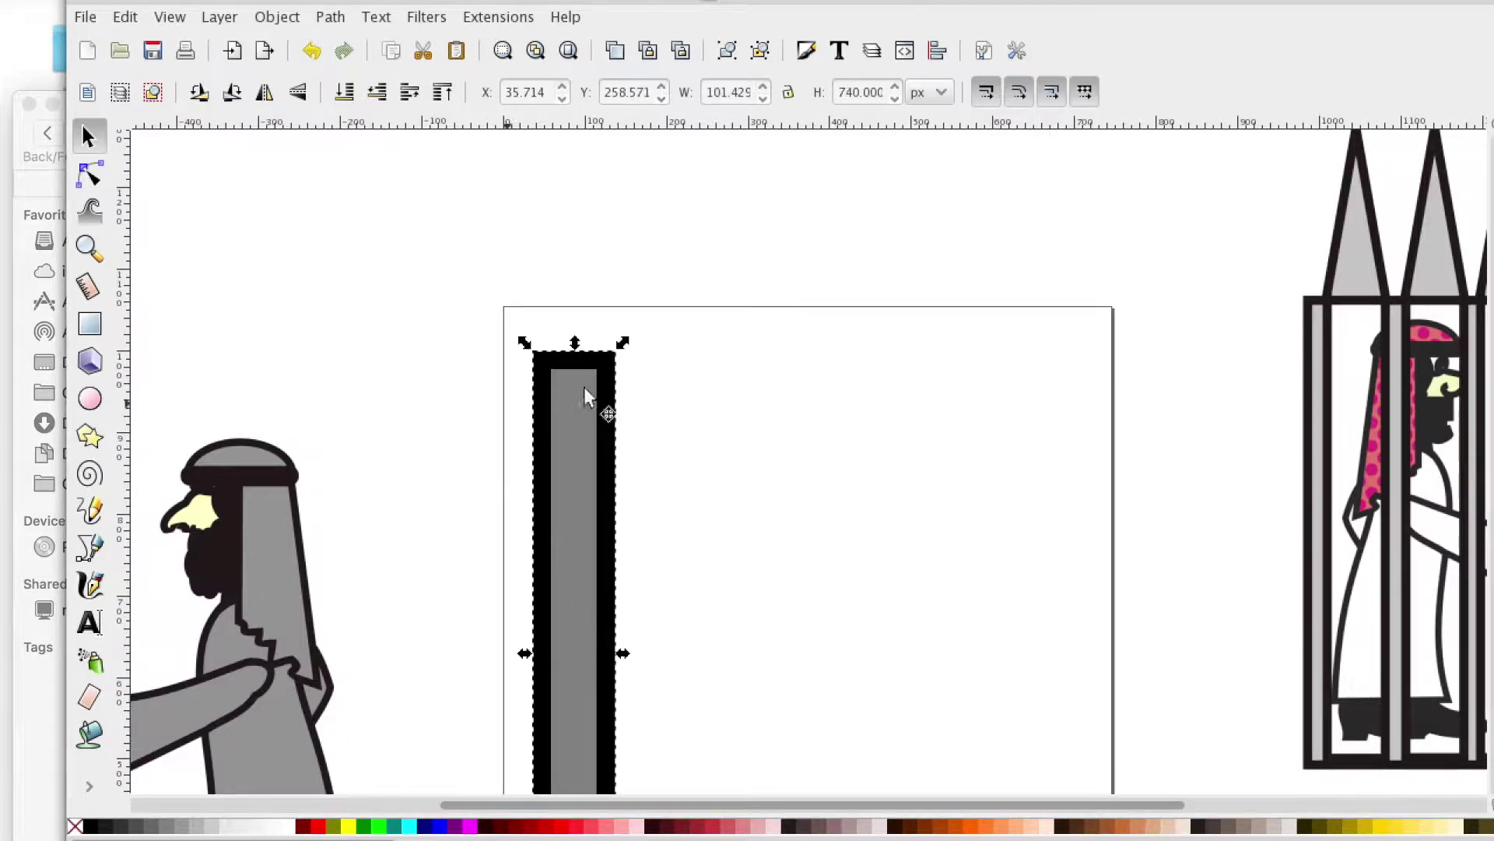
# Step: Convert the bar to a path and pull a new top-centre node up into a pointed tip
pyautogui.click(90, 175)
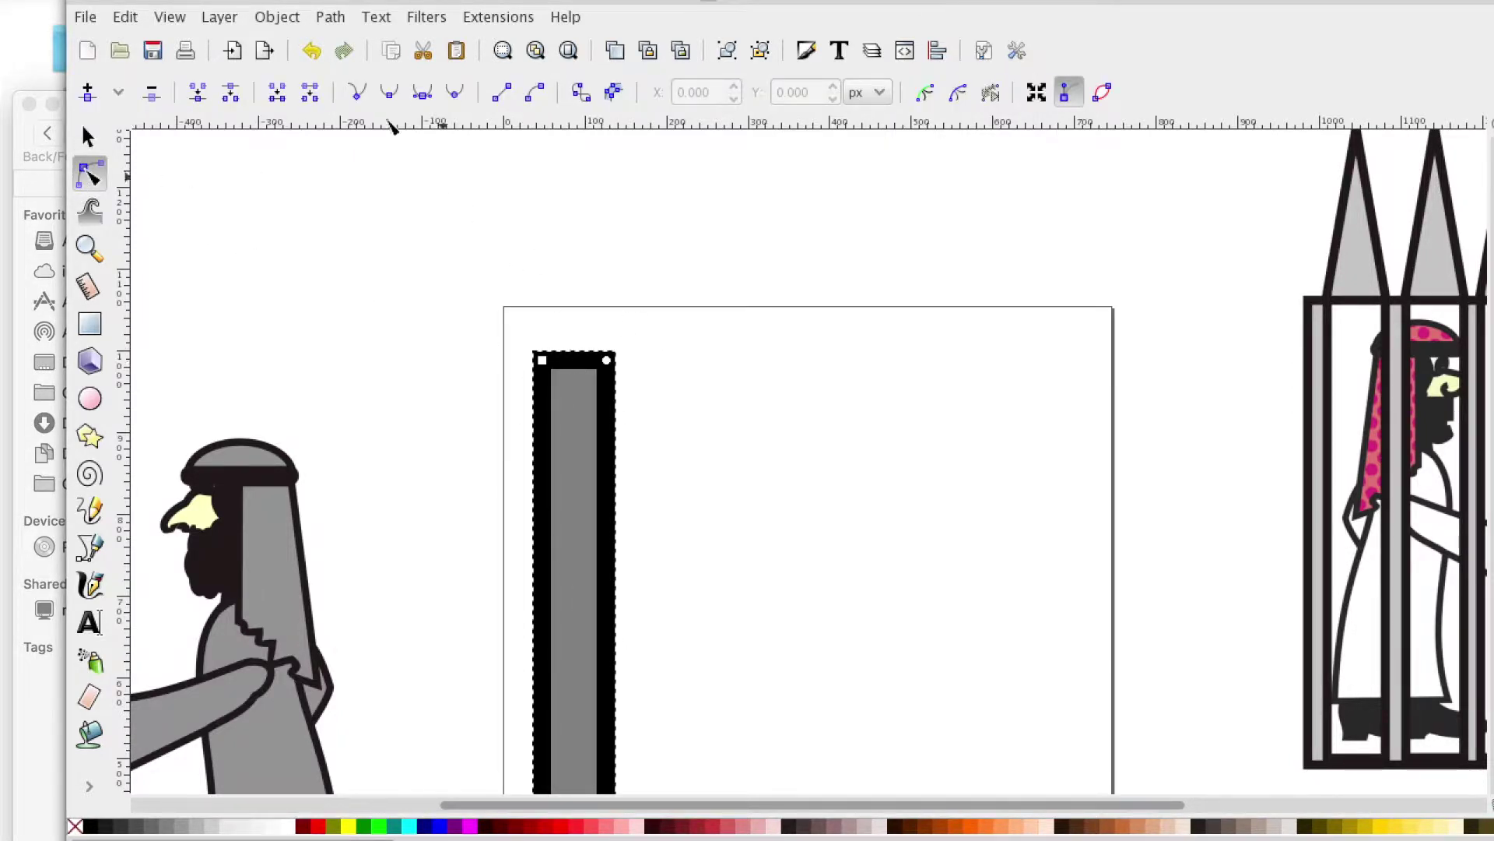
pyautogui.click(331, 17)
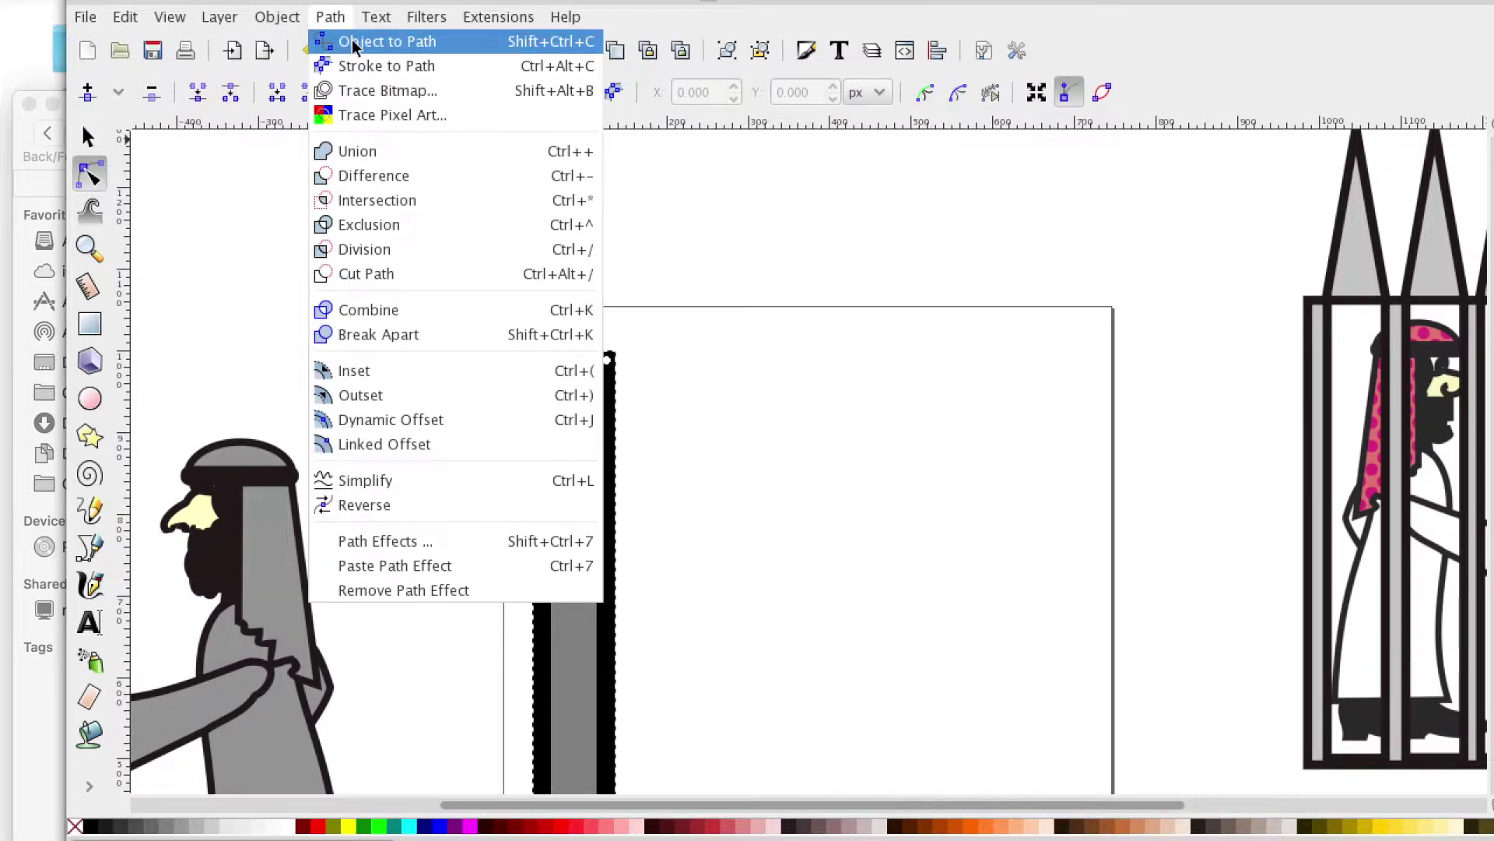
pyautogui.click(352, 41)
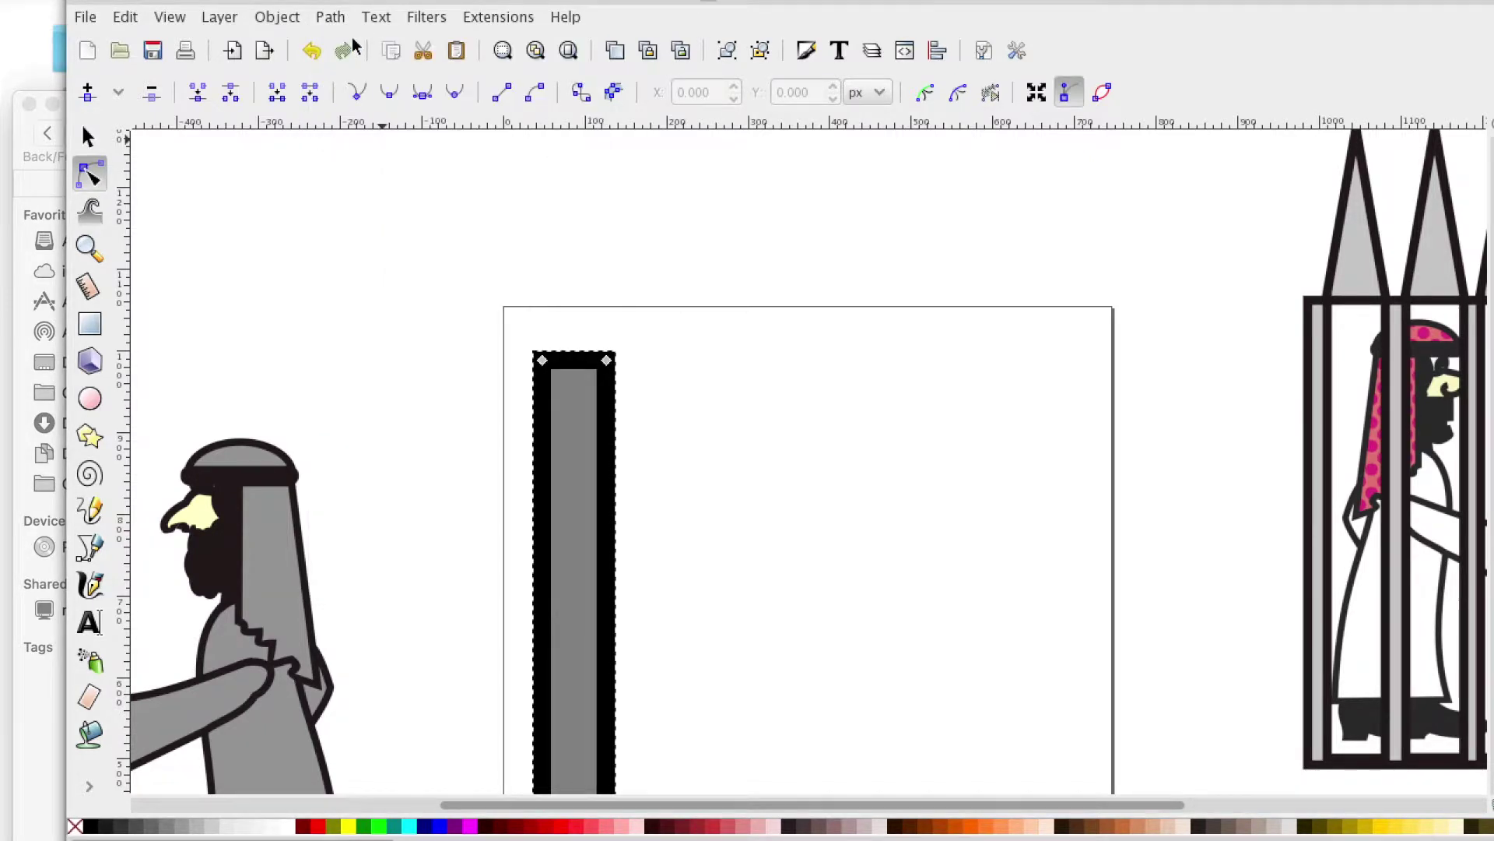
pyautogui.doubleClick(572, 355)
pyautogui.moveTo(572, 354); pyautogui.dragTo(573, 170)
pyautogui.scroll(-1, 414, 239)
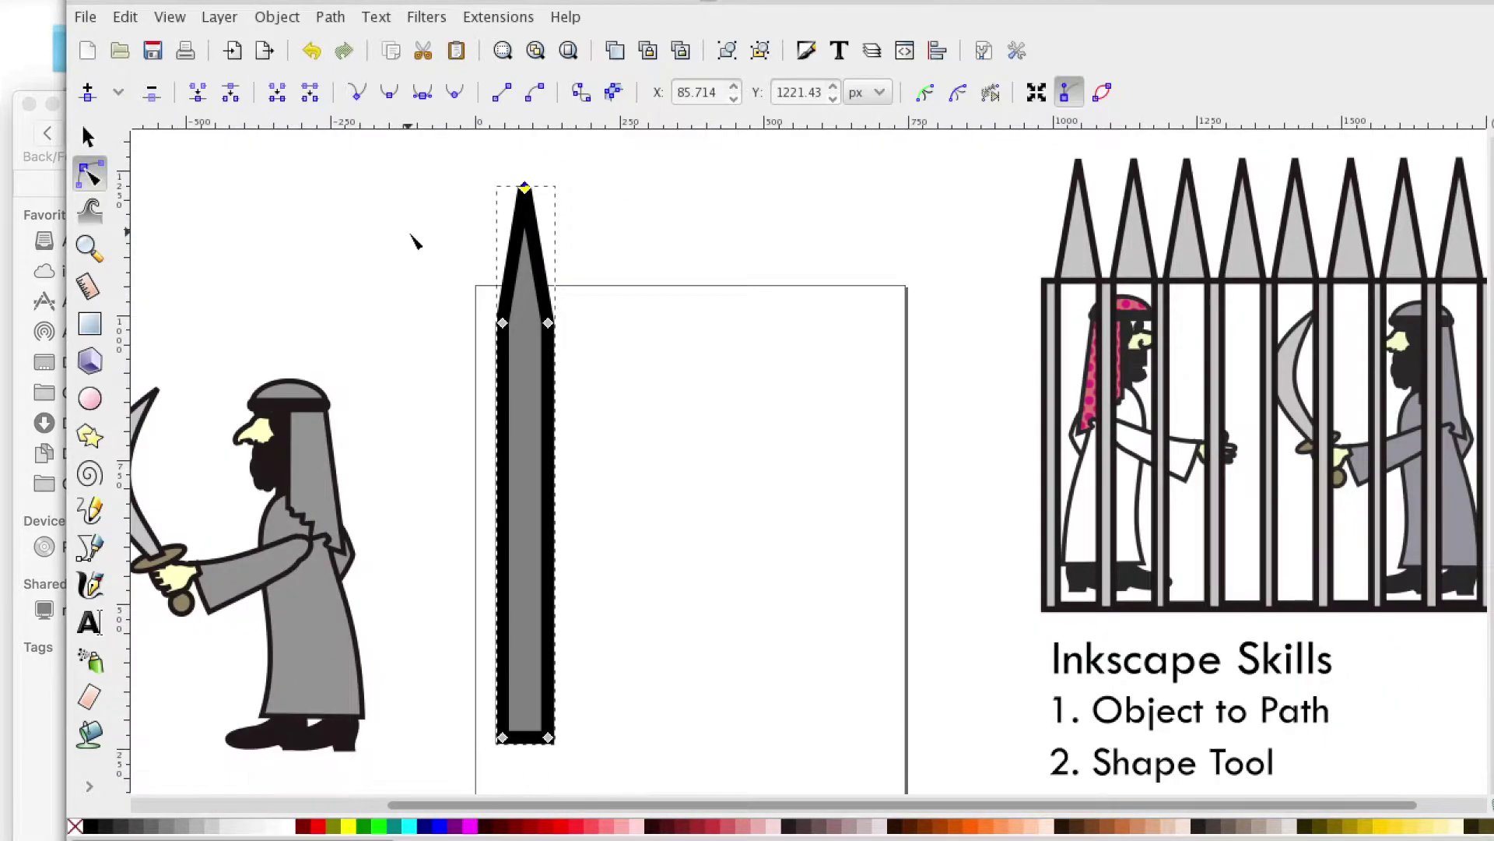
pyautogui.click(88, 136)
pyautogui.moveTo(460, 170)
pyautogui.mouseDown()
pyautogui.moveTo(583, 661)
pyautogui.moveTo(596, 798)
pyautogui.moveTo(590, 783)
pyautogui.mouseUp()
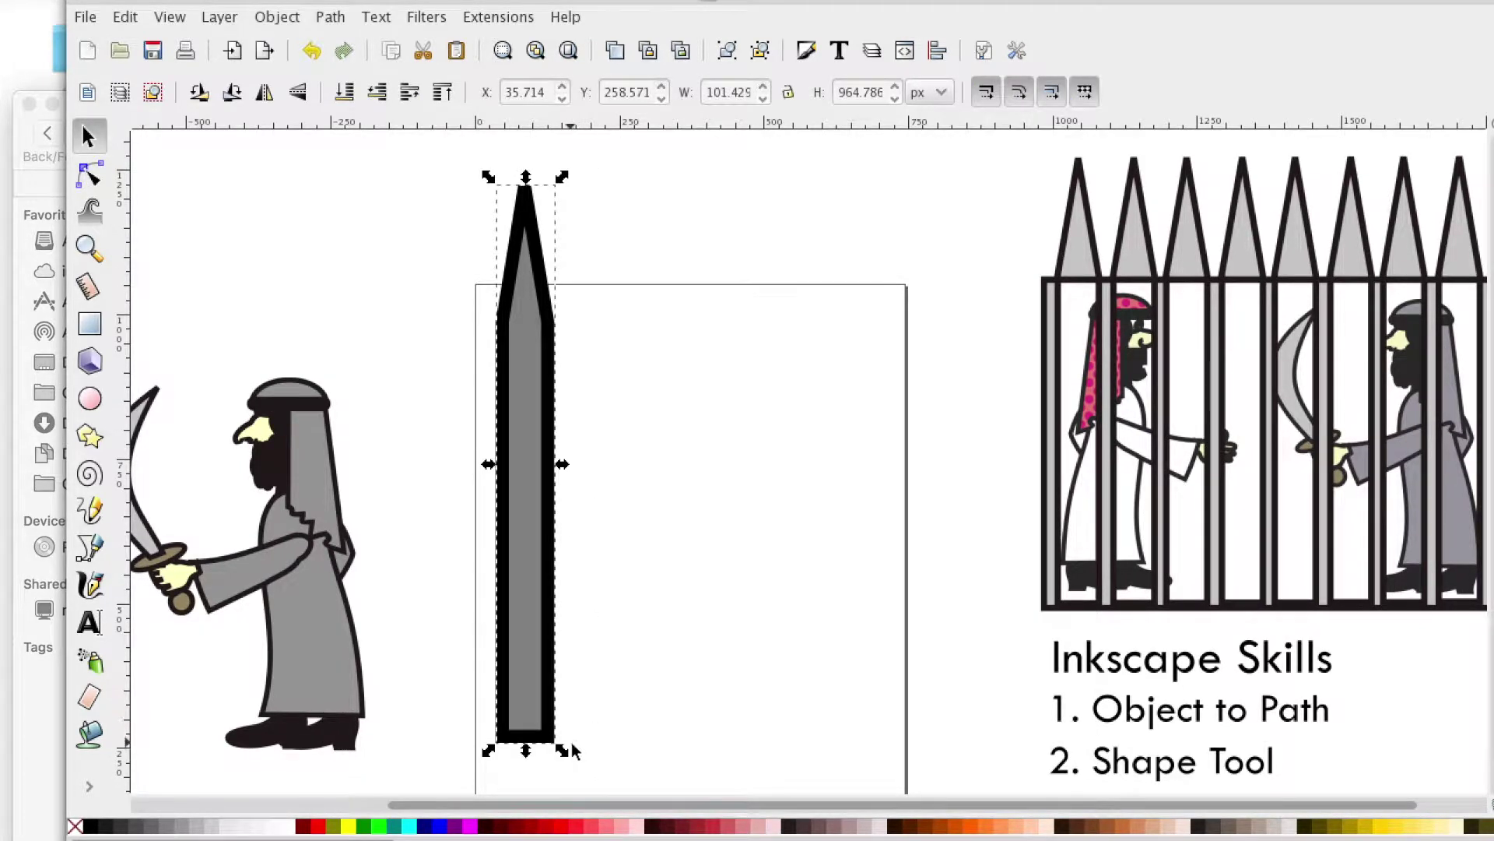
# Step: Duplicate the pointed bar with Ctrl+D repeatedly until eight bars stand in a row
pyautogui.click(567, 477)
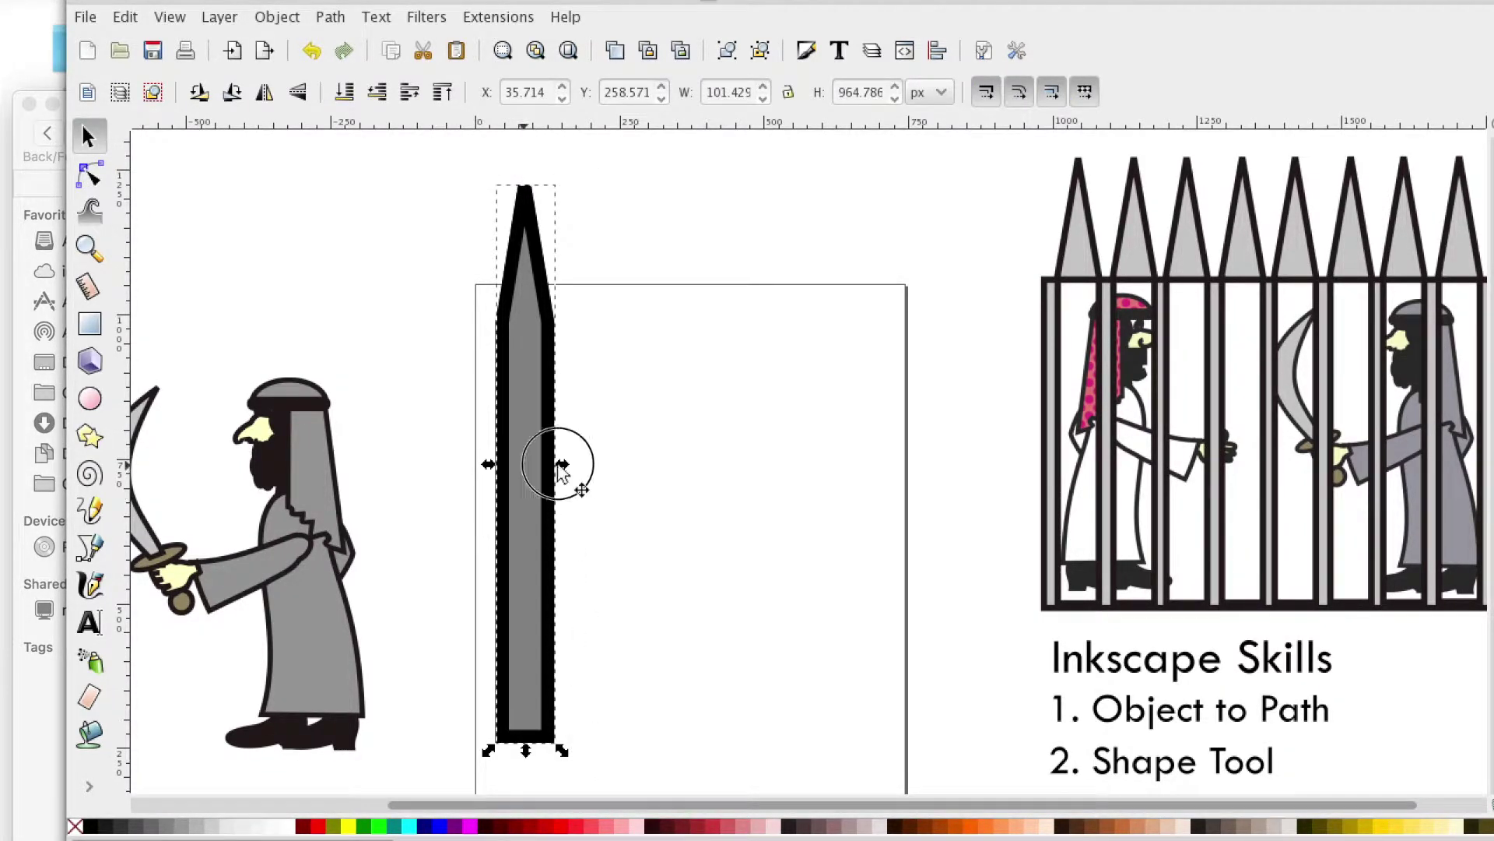
pyautogui.hotkey('ctrl', 'd')
pyautogui.moveTo(566, 477)
pyautogui.mouseDown()
pyautogui.moveTo(614, 457)
pyautogui.moveTo(602, 466)
pyautogui.mouseUp()
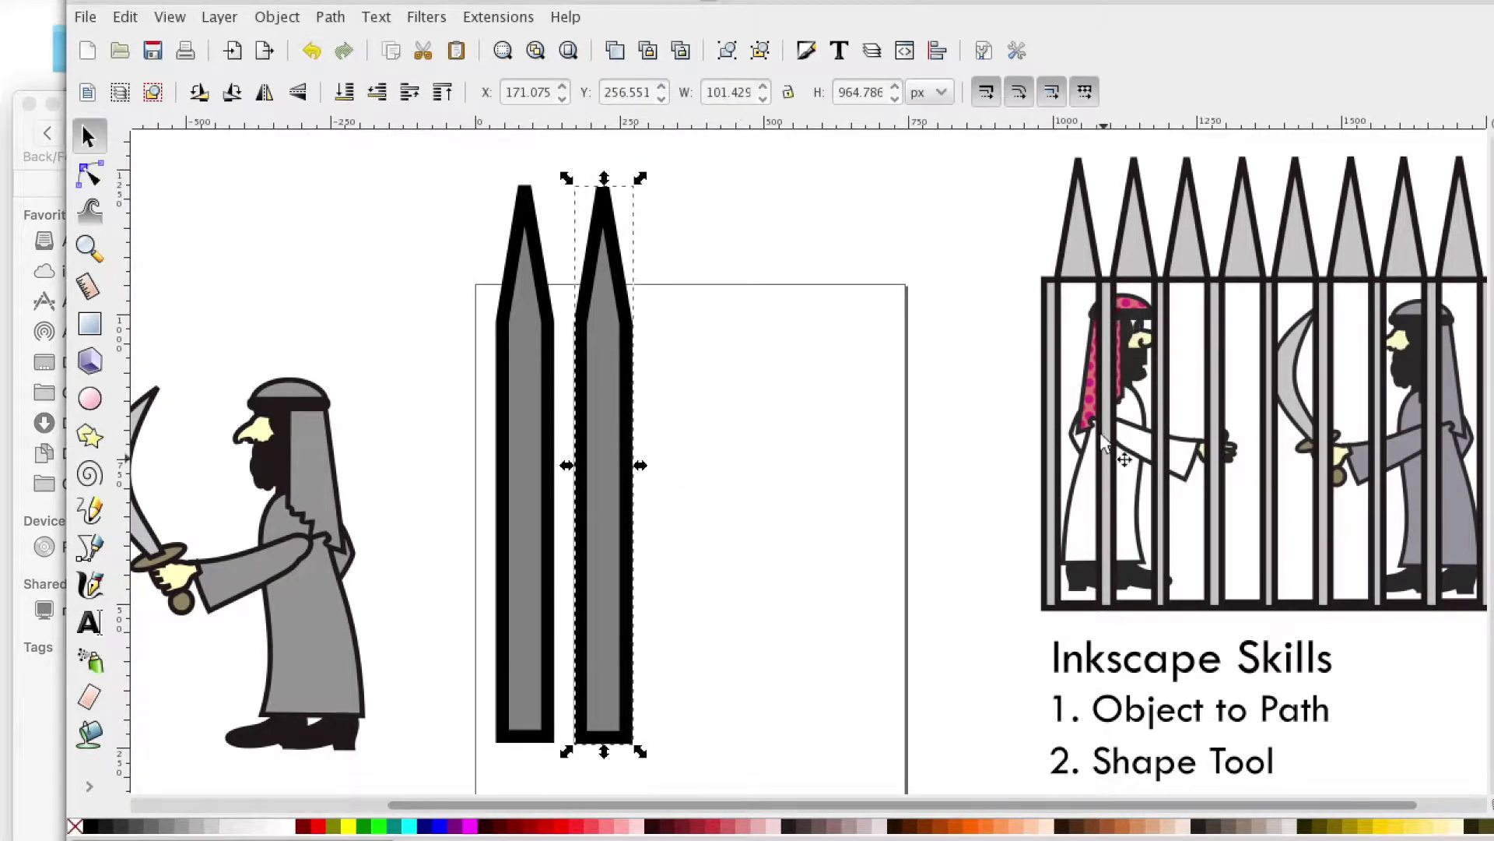
pyautogui.moveTo(435, 163); pyautogui.dragTo(679, 759)
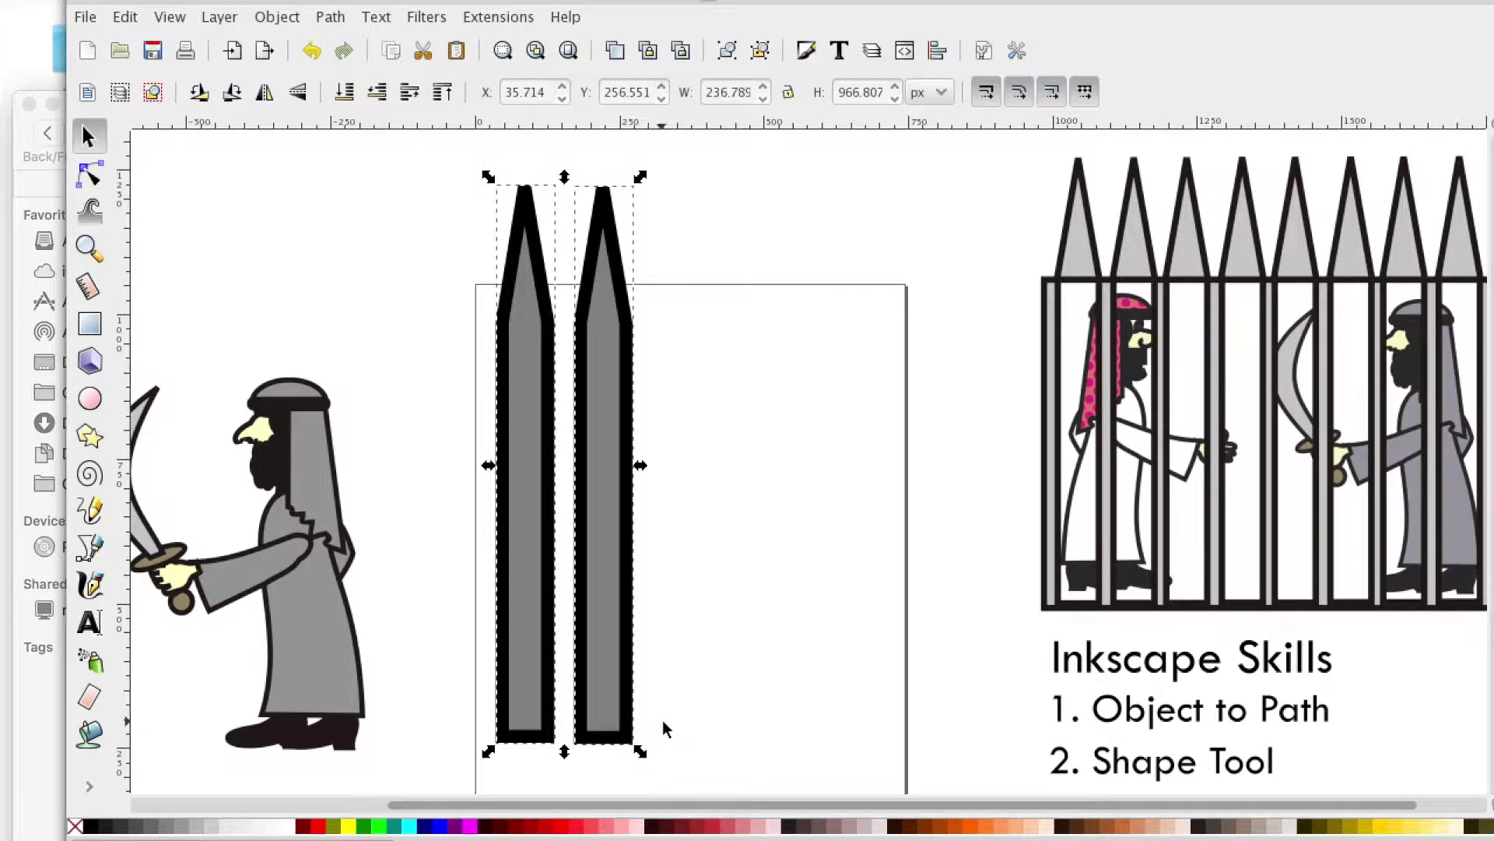
pyautogui.hotkey('ctrl', 'd')
pyautogui.moveTo(631, 614); pyautogui.dragTo(787, 600)
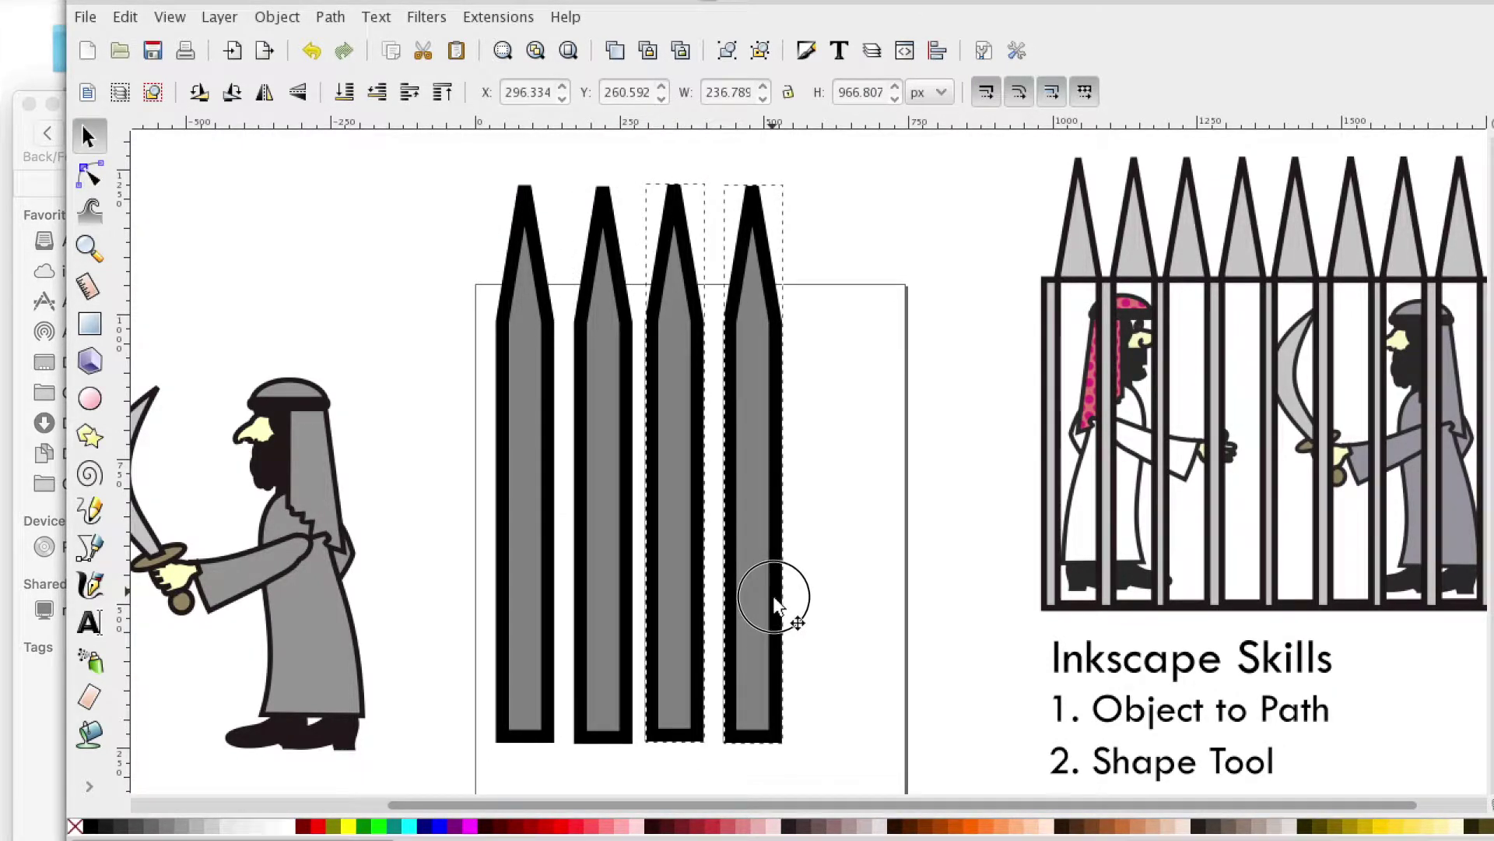
pyautogui.moveTo(428, 161)
pyautogui.mouseDown()
pyautogui.moveTo(882, 728)
pyautogui.moveTo(870, 763)
pyautogui.mouseUp()
pyautogui.hotkey('ctrl', 'd')
pyautogui.moveTo(766, 568); pyautogui.dragTo(1091, 556)
# Step: Move the two figures up and left, and shift the row of eight bars up
pyautogui.scroll(-2, 1099, 574)
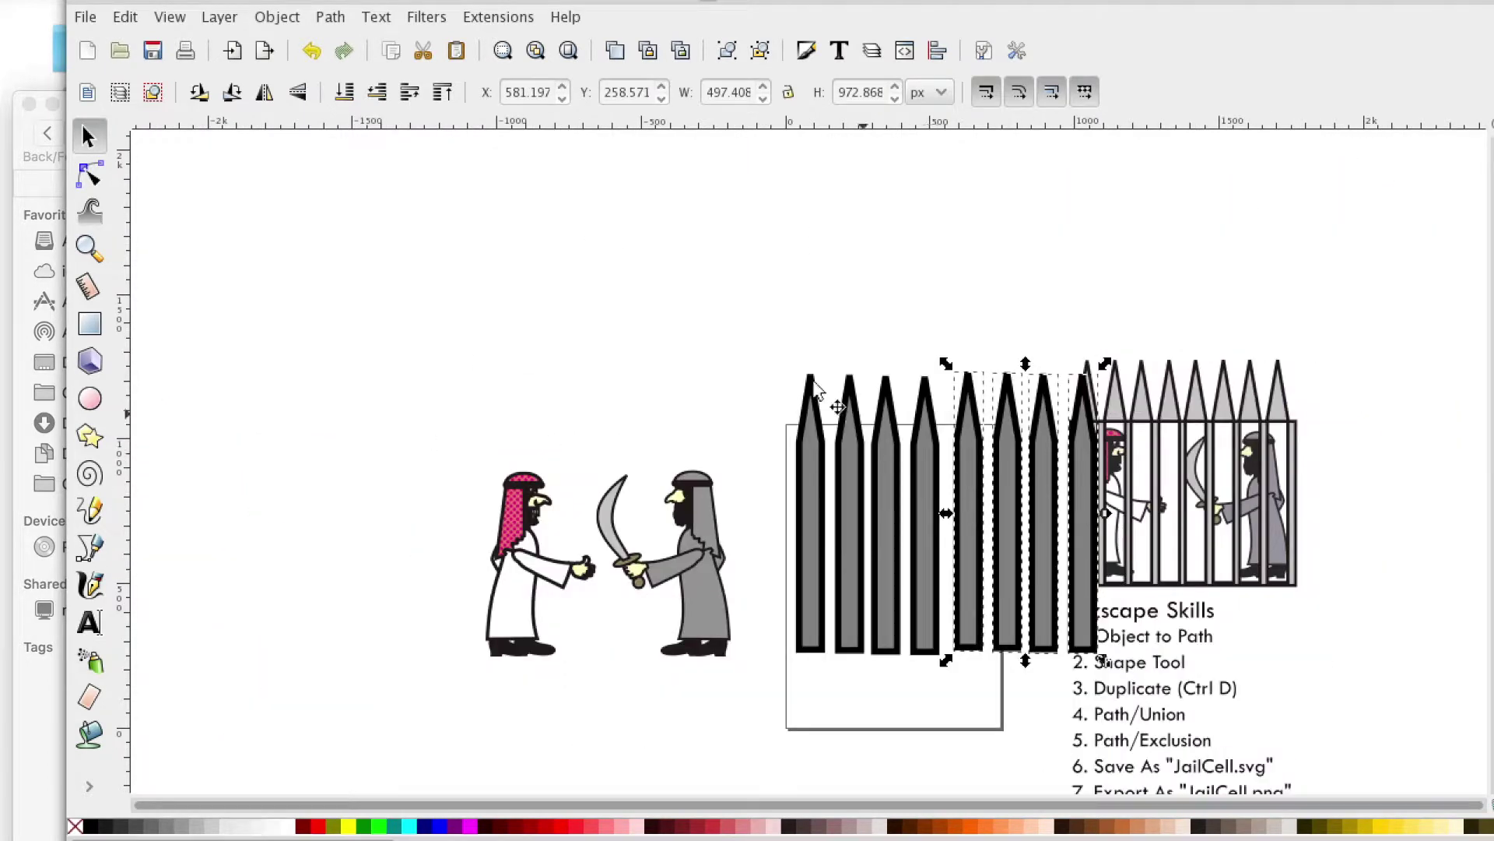
pyautogui.moveTo(456, 384); pyautogui.dragTo(746, 697)
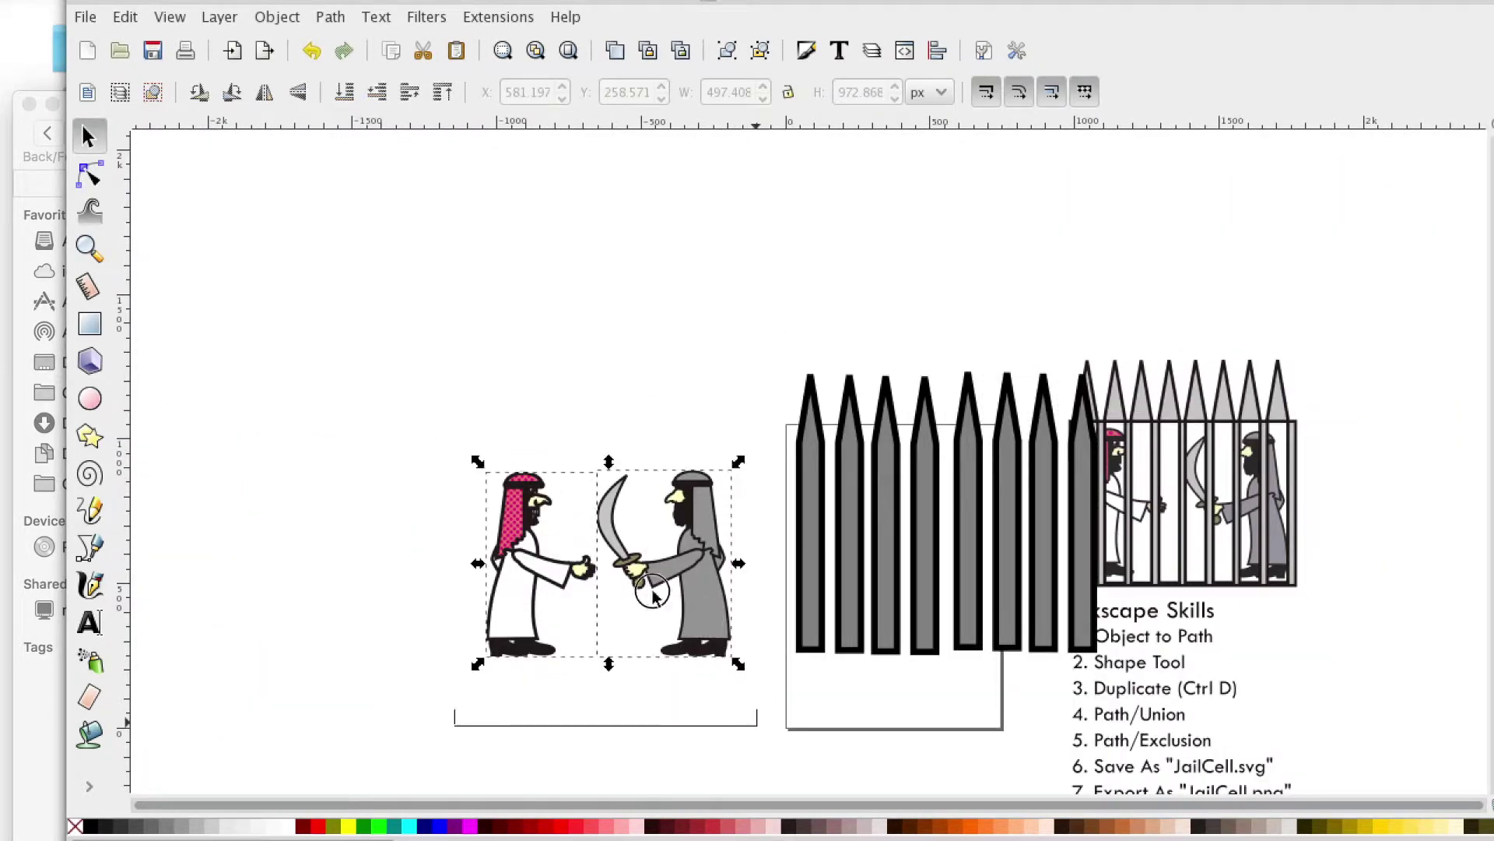
pyautogui.moveTo(652, 592); pyautogui.dragTo(432, 503)
pyautogui.moveTo(755, 297)
pyautogui.mouseDown()
pyautogui.moveTo(1026, 653)
pyautogui.moveTo(1071, 667)
pyautogui.moveTo(1077, 691)
pyautogui.moveTo(1104, 689)
pyautogui.moveTo(1062, 627)
pyautogui.moveTo(877, 479)
pyautogui.moveTo(908, 451)
pyautogui.mouseUp()
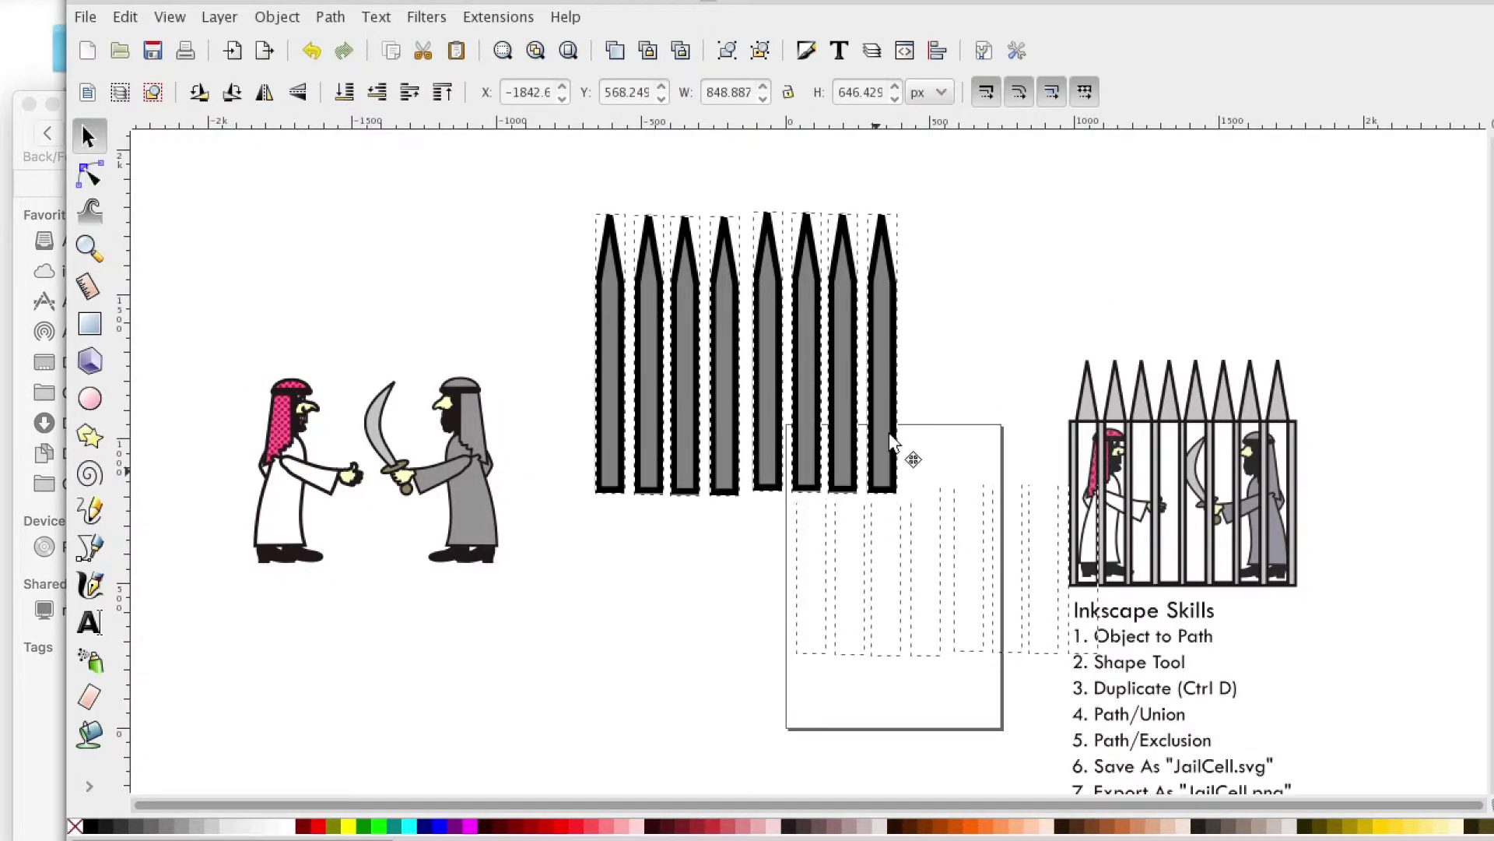
pyautogui.scroll(2, 908, 451)
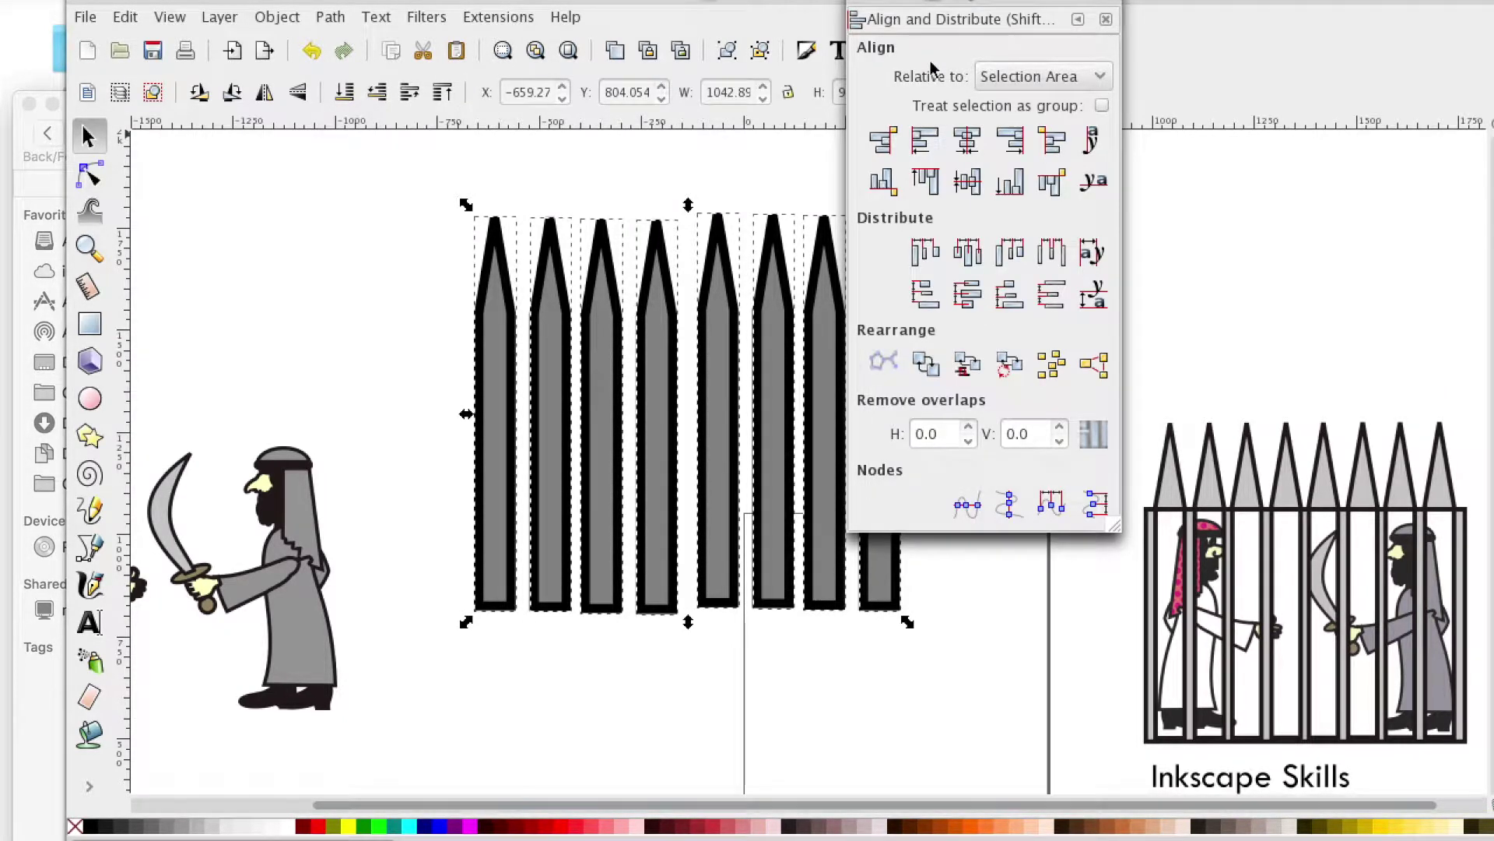
# Step: Center the eight bars on one horizontal line and make their horizontal gaps equal
pyautogui.click(189, 26)
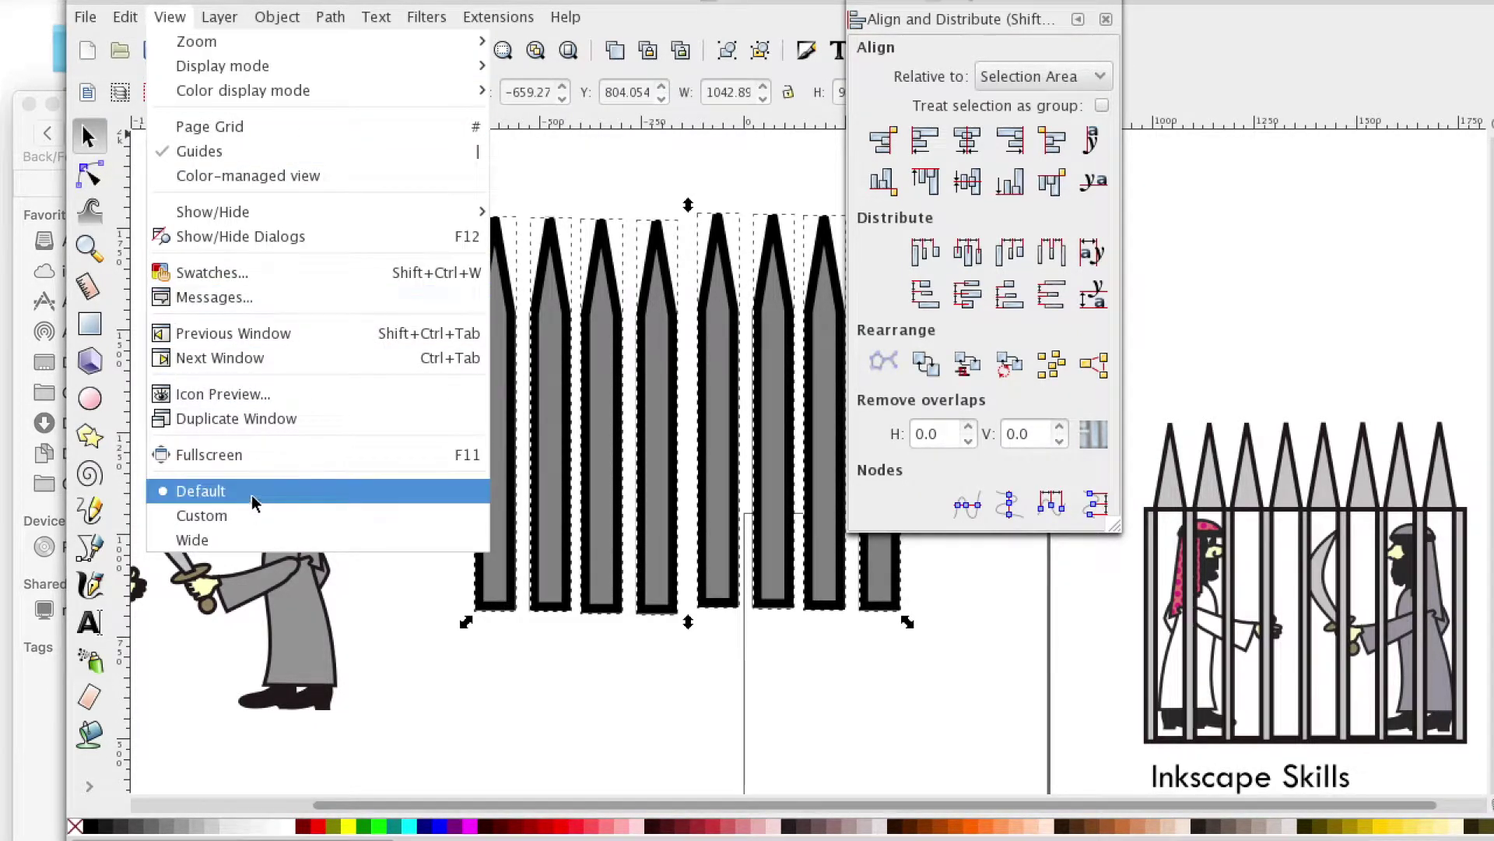
pyautogui.click(1264, 80)
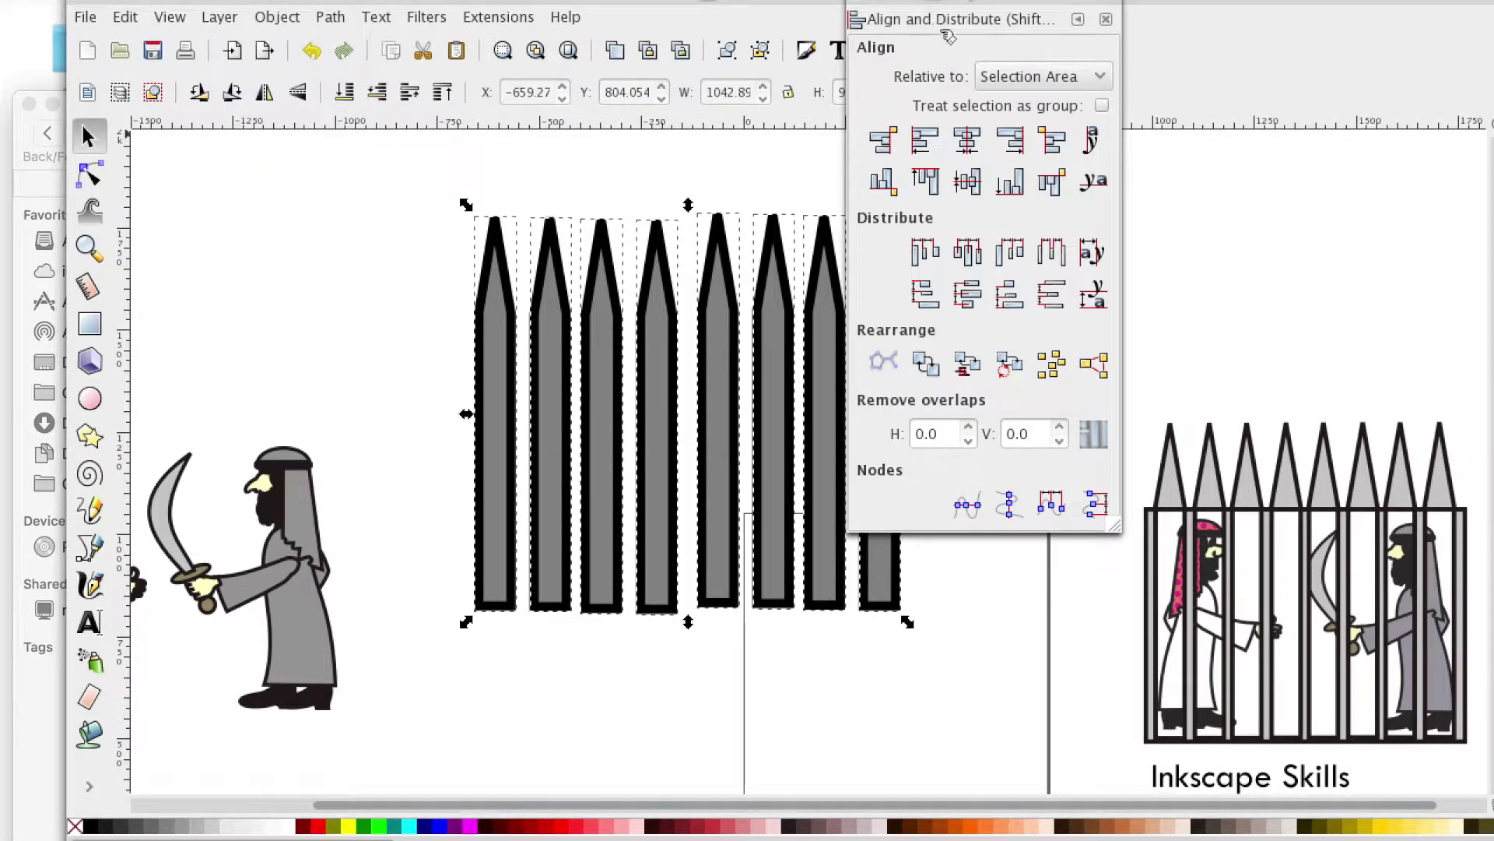
pyautogui.click(969, 184)
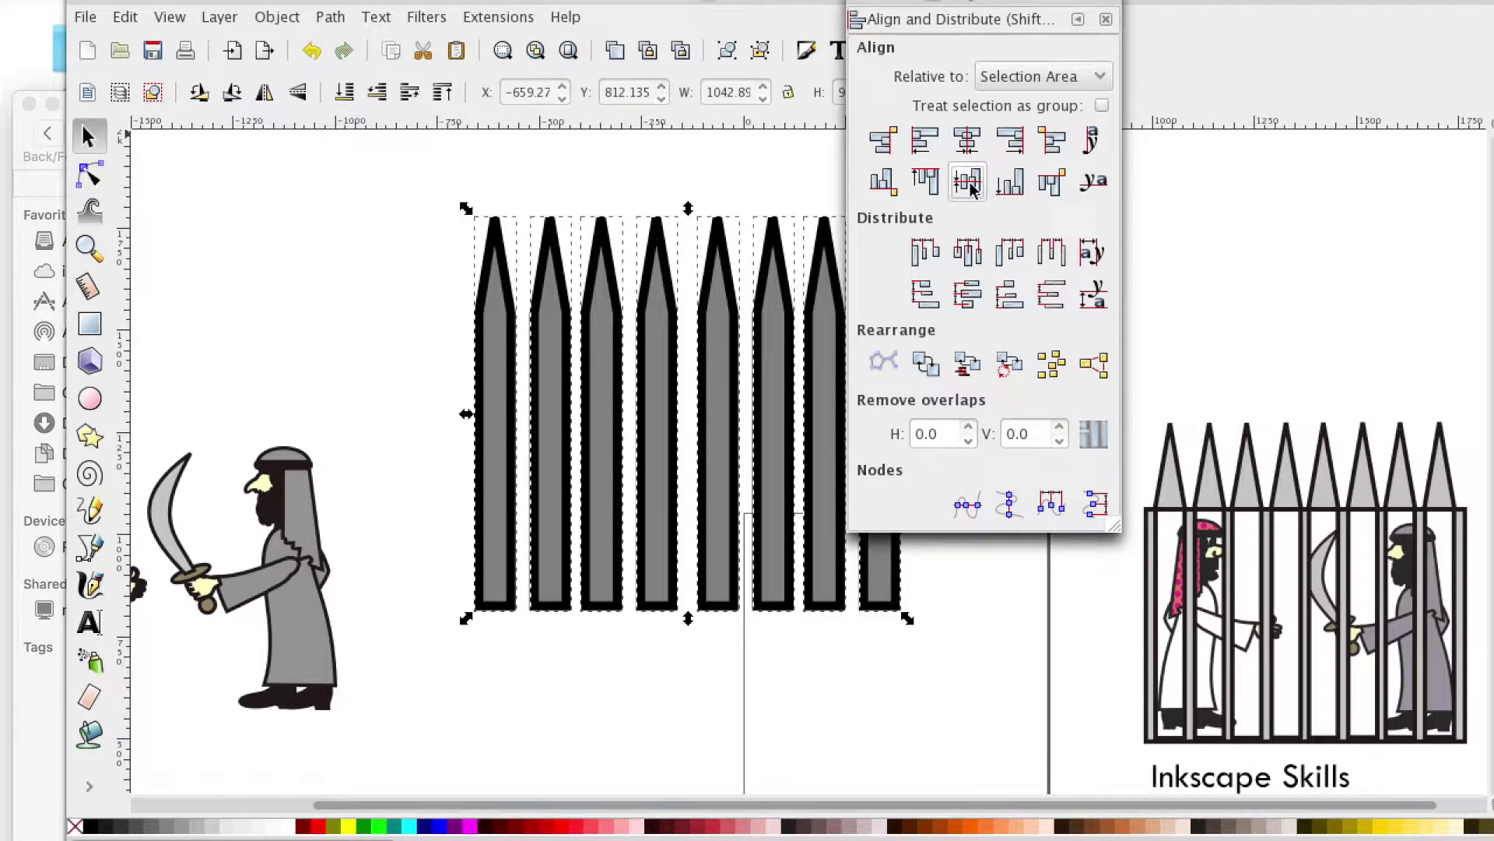
pyautogui.click(1010, 186)
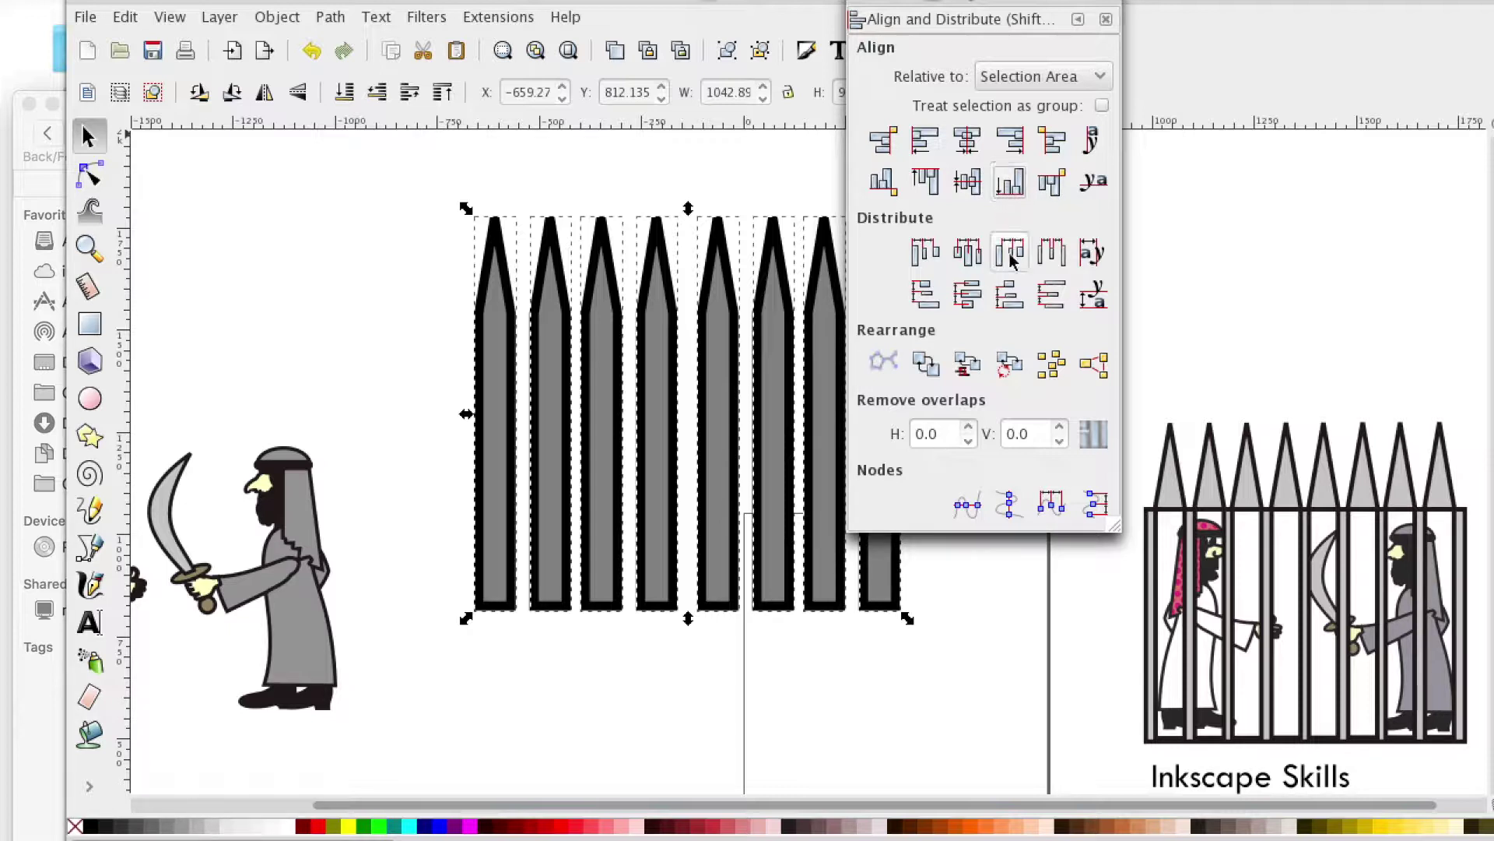
pyautogui.click(975, 261)
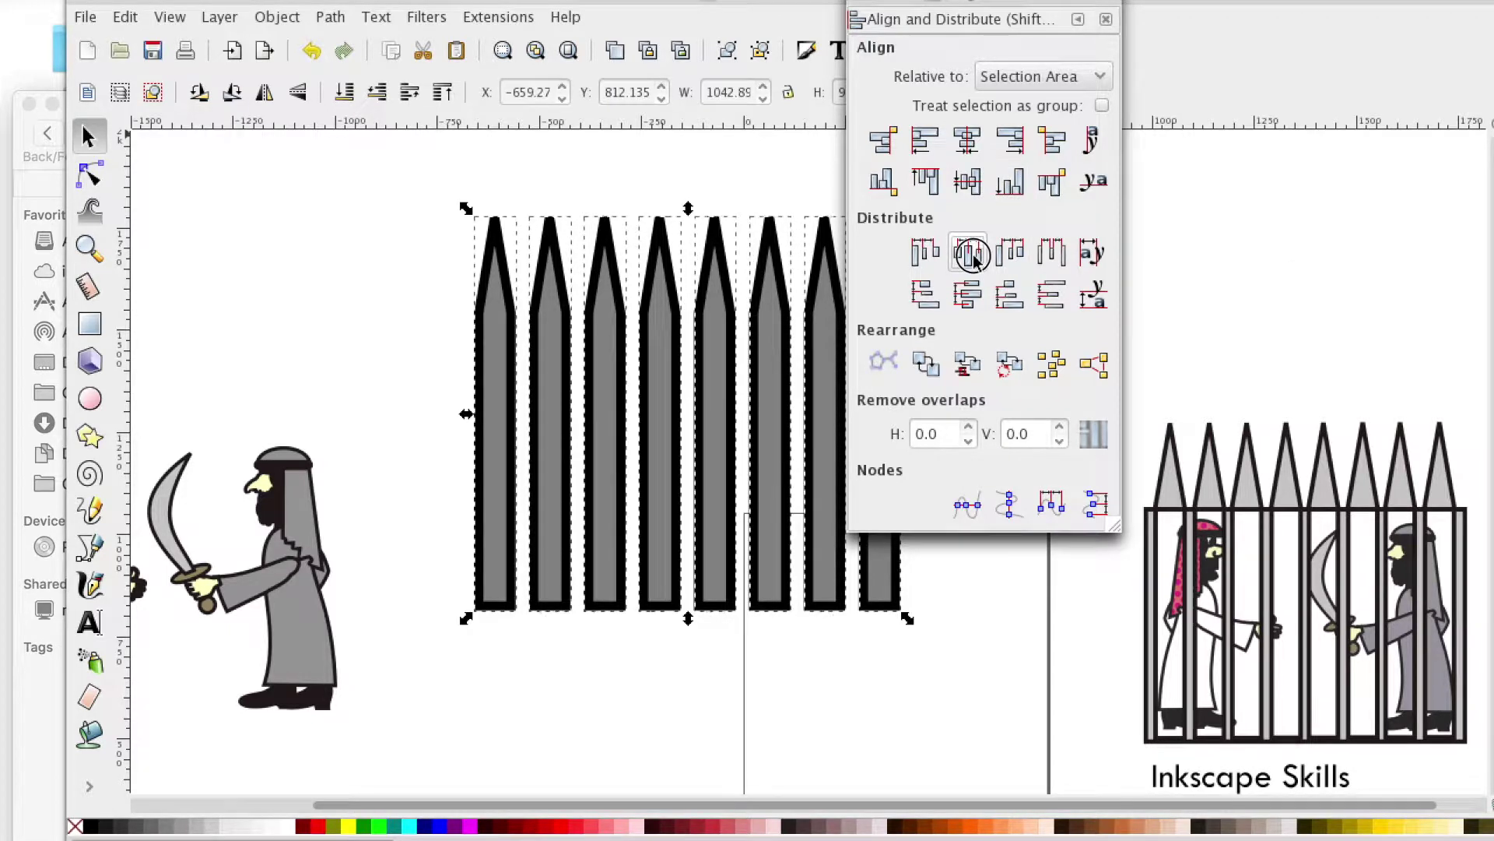
pyautogui.moveTo(1000, 2); pyautogui.dragTo(1188, 23)
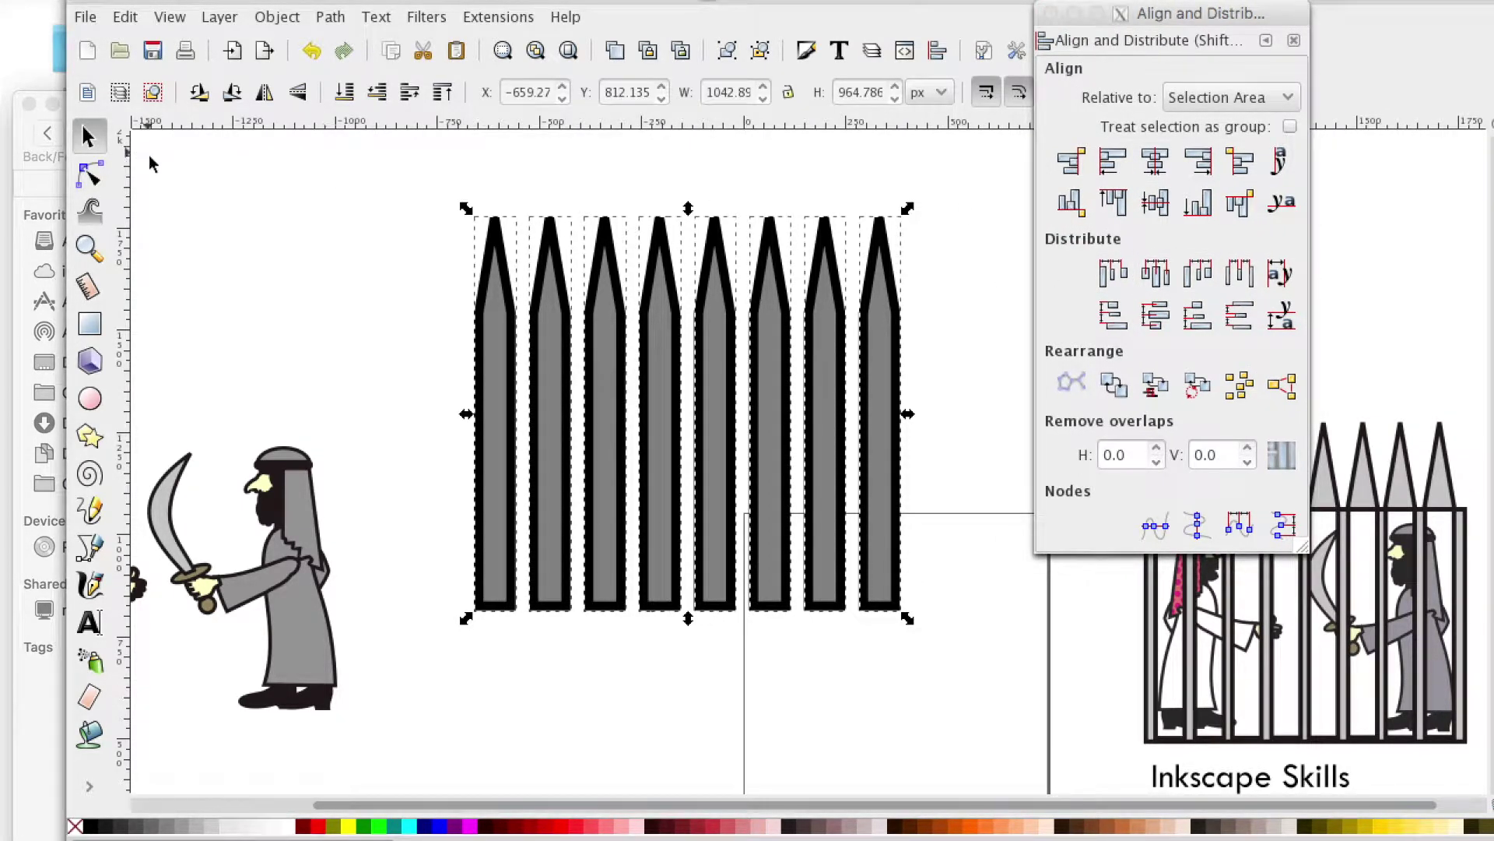
pyautogui.press('Escape')
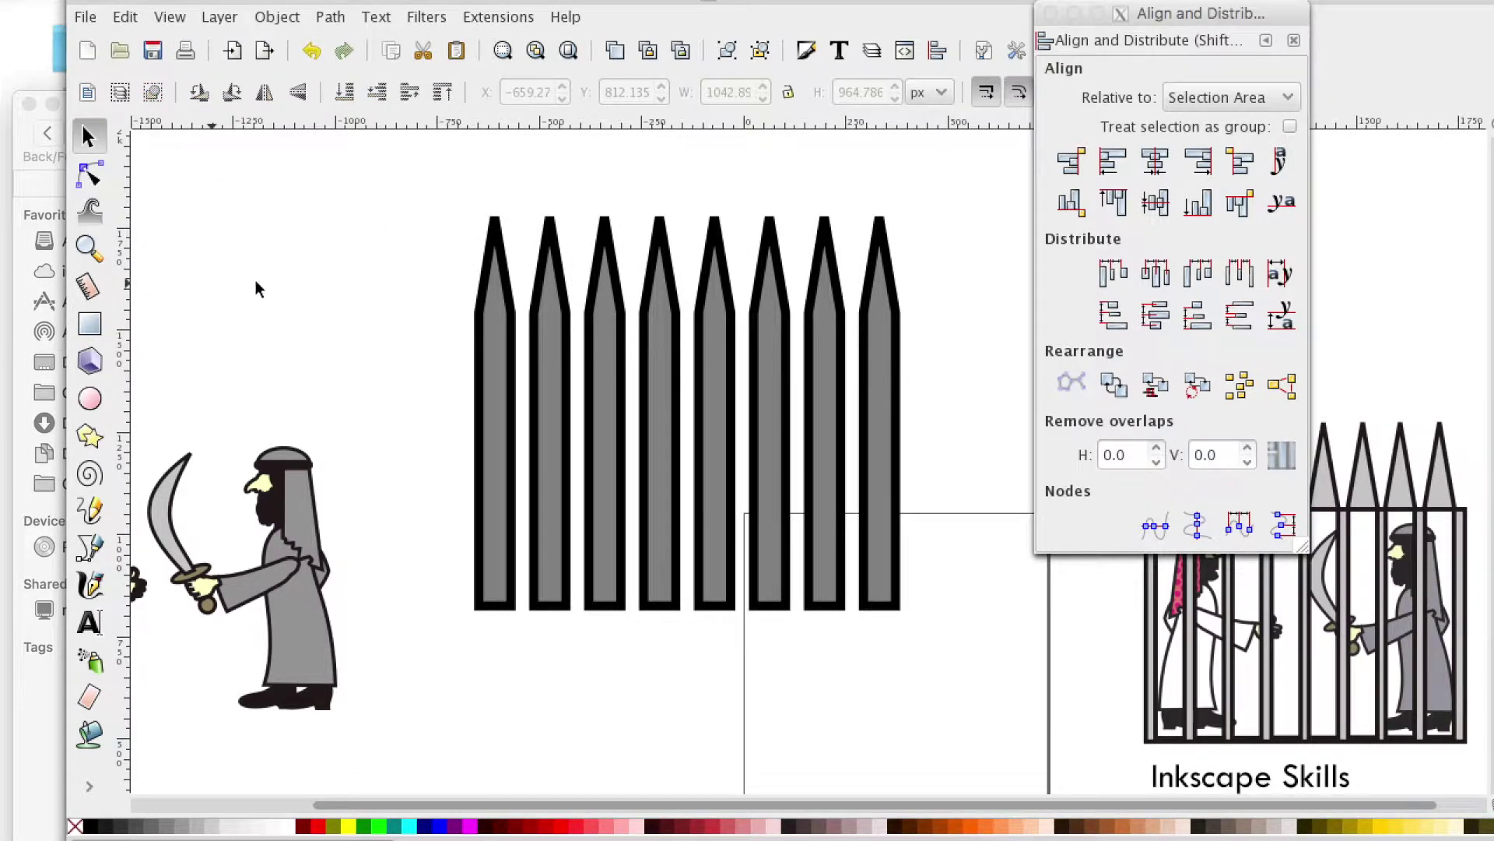
pyautogui.moveTo(357, 186); pyautogui.dragTo(684, 484)
# Step: Draw a large rectangle covering the lower part of the bars
pyautogui.click(89, 324)
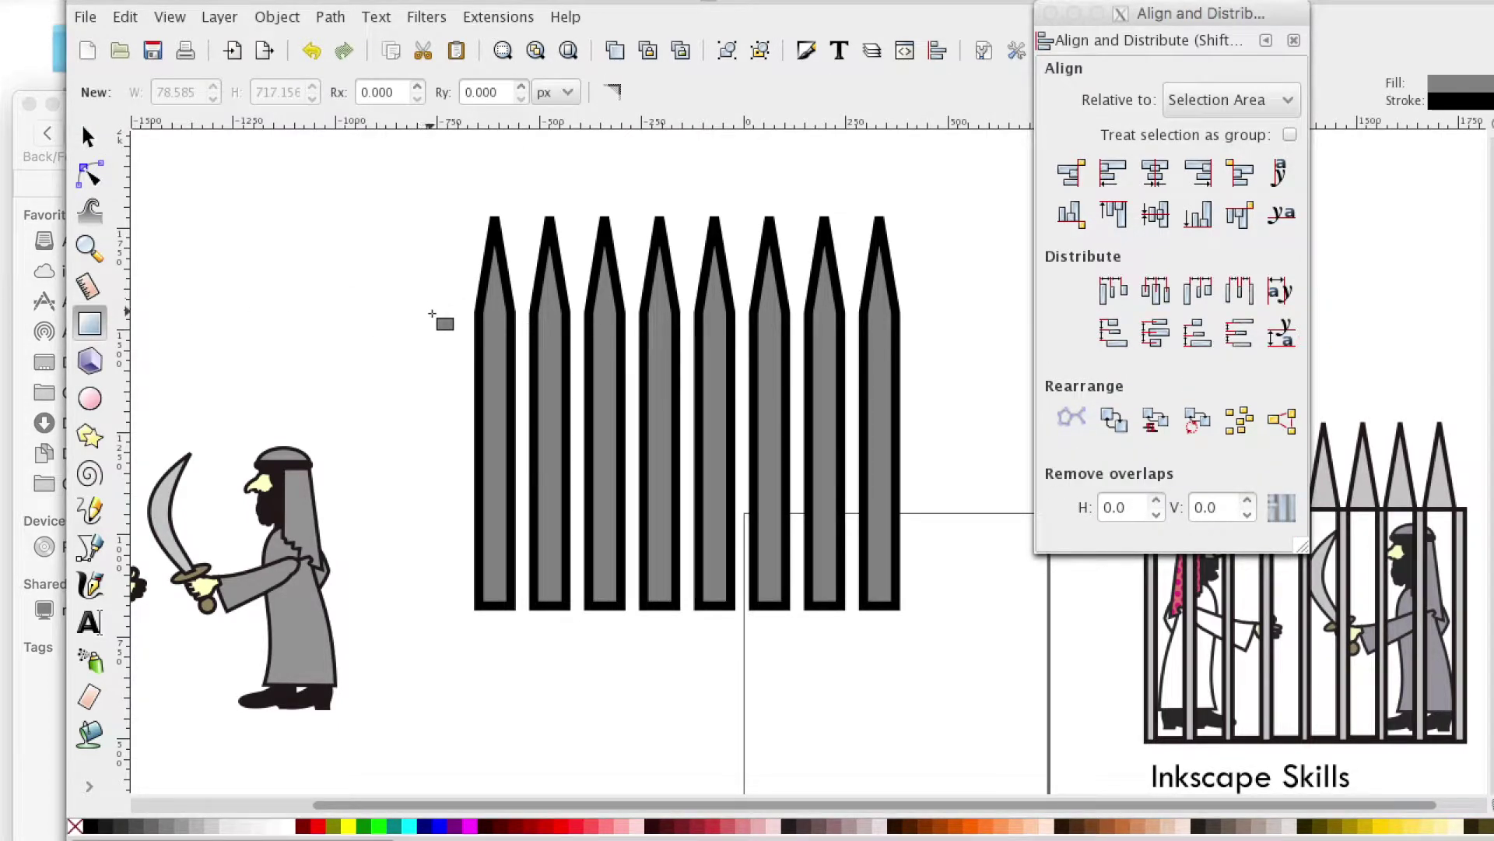
pyautogui.moveTo(432, 314); pyautogui.dragTo(950, 609)
pyautogui.click(103, 146)
pyautogui.click(226, 160)
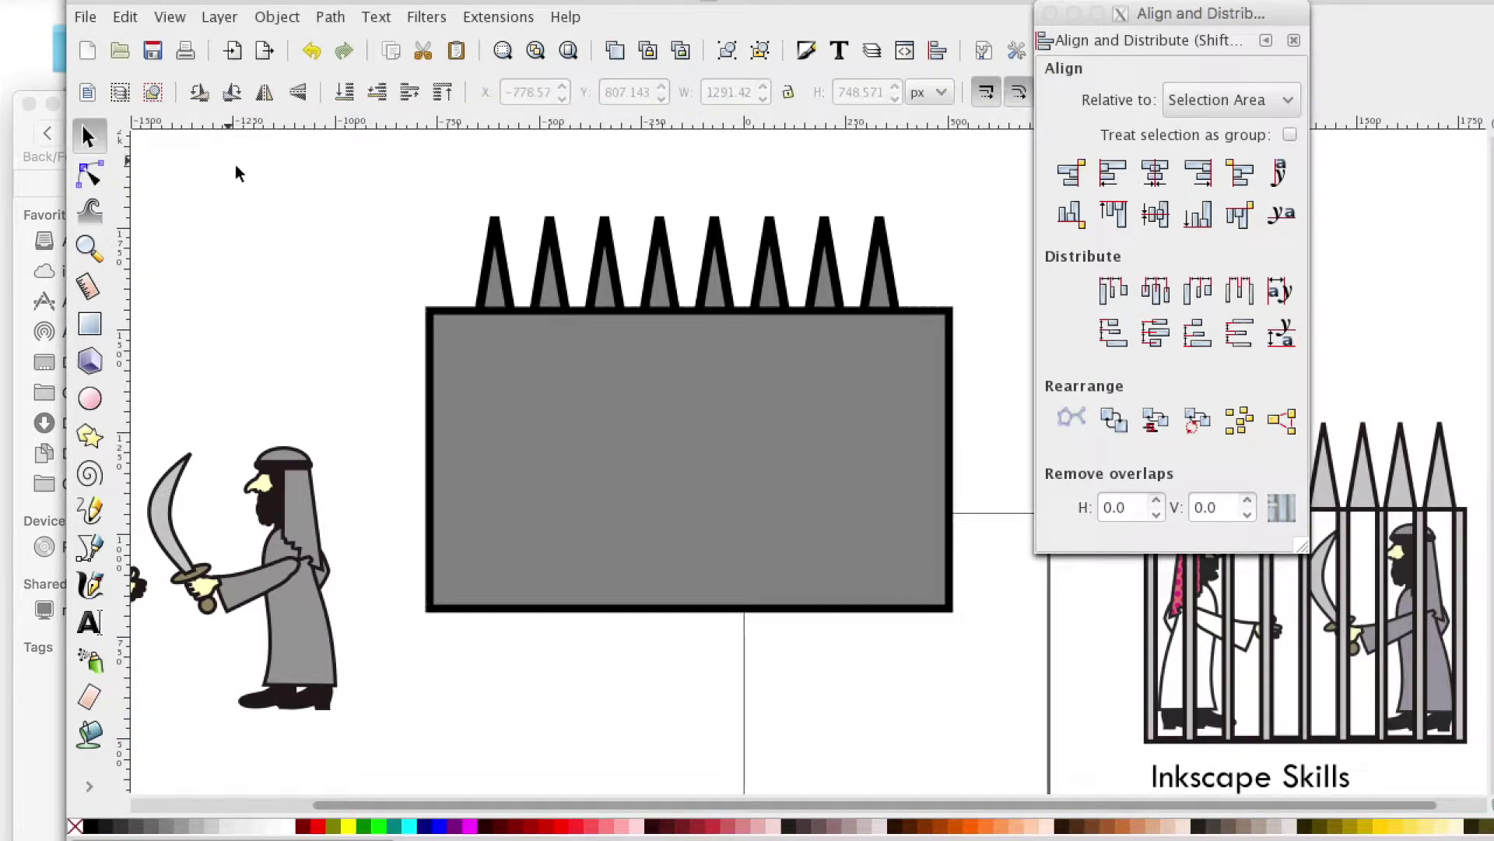
# Step: Place a copy of the rectangle-and-bars set below, then reselect the upper set
pyautogui.moveTo(326, 194); pyautogui.dragTo(996, 645)
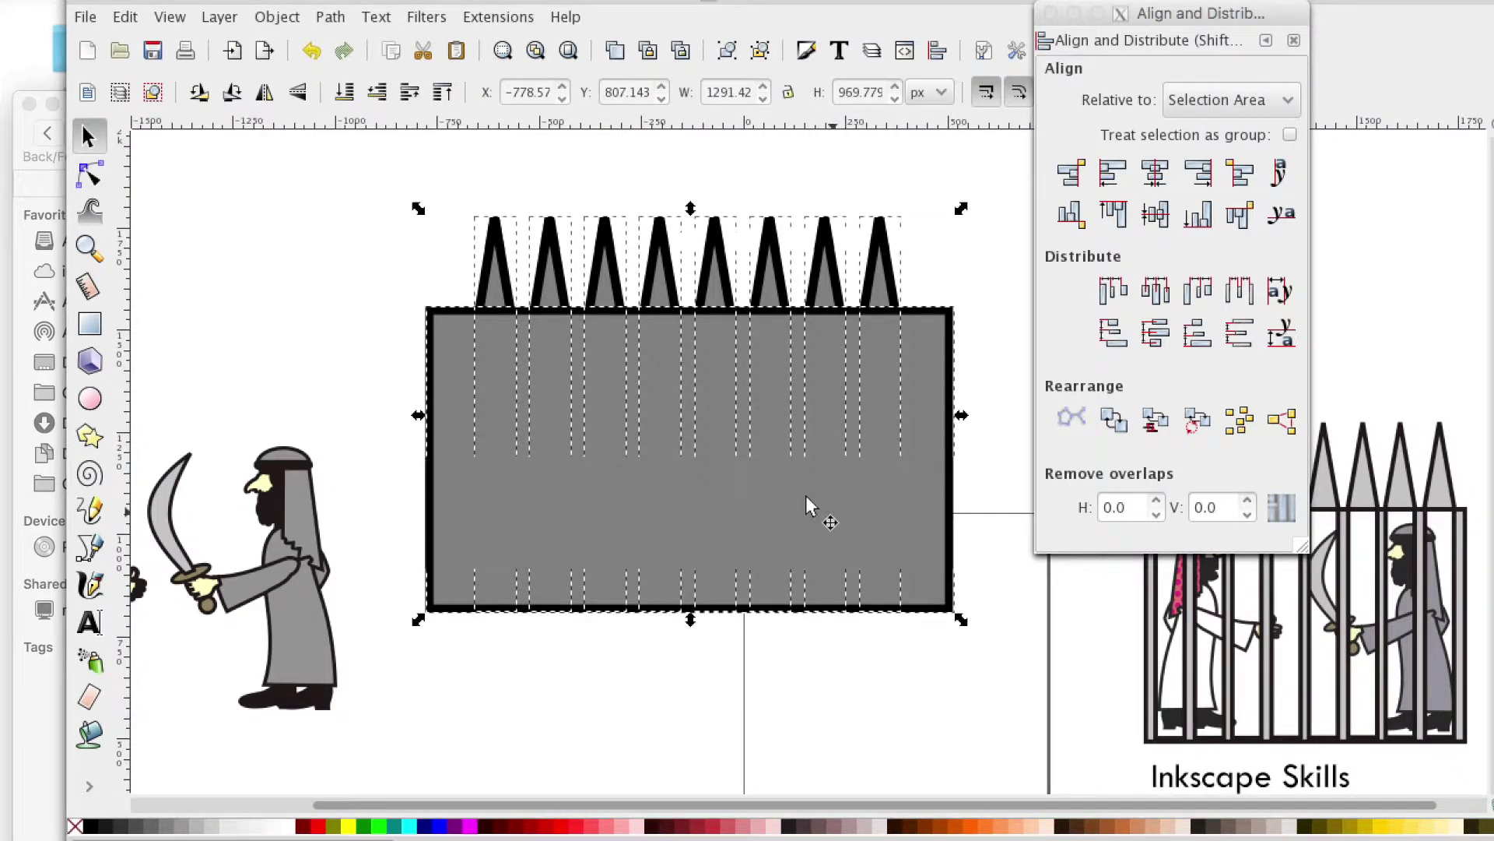
pyautogui.scroll(-8, 750, 413)
pyautogui.moveTo(658, 234); pyautogui.dragTo(671, 666)
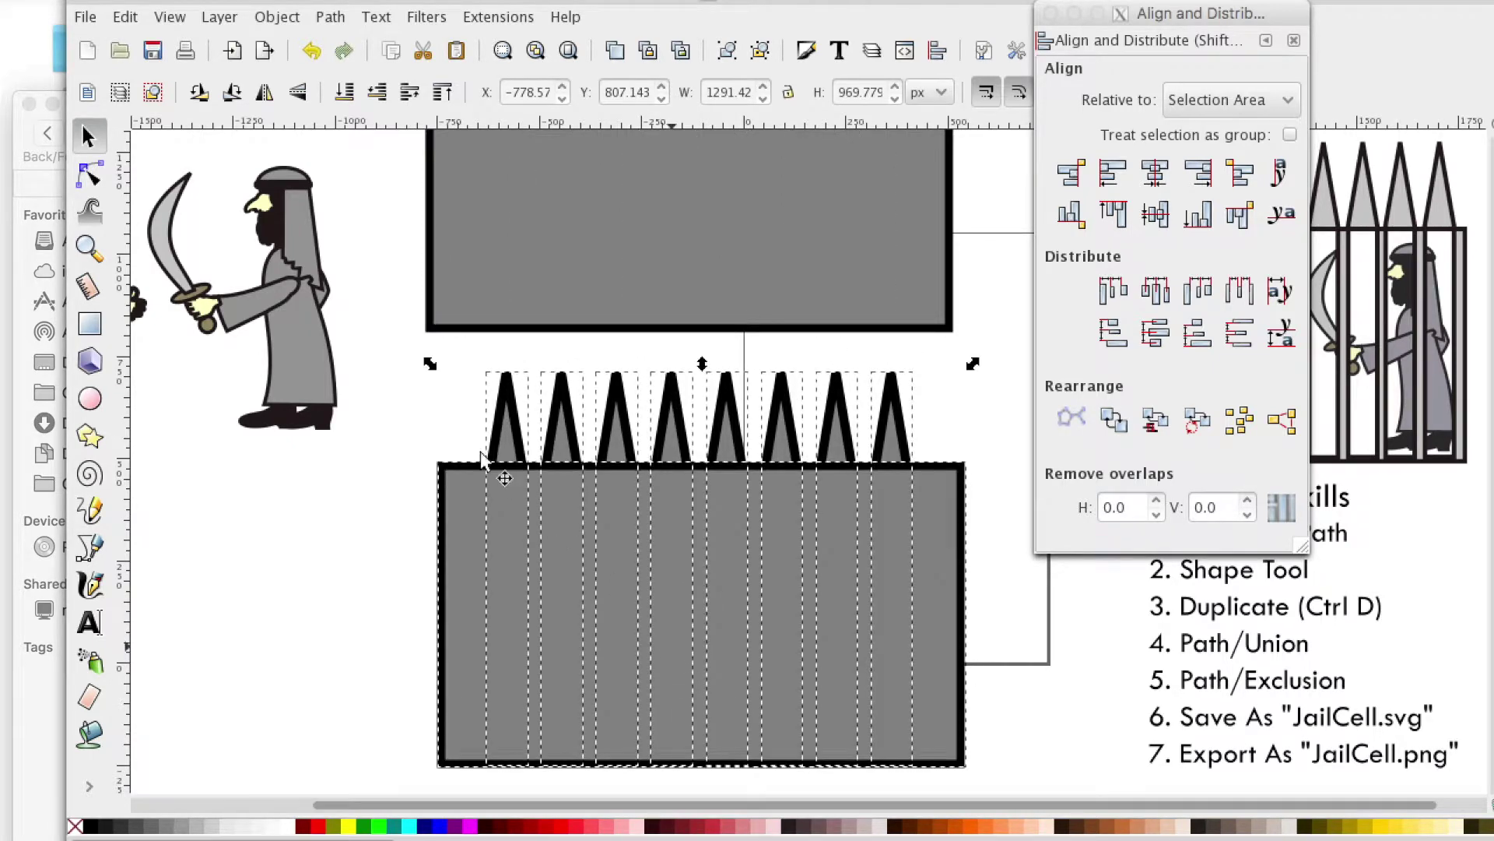
pyautogui.scroll(7, 467, 405)
pyautogui.click(389, 152)
pyautogui.moveTo(389, 152); pyautogui.dragTo(975, 605)
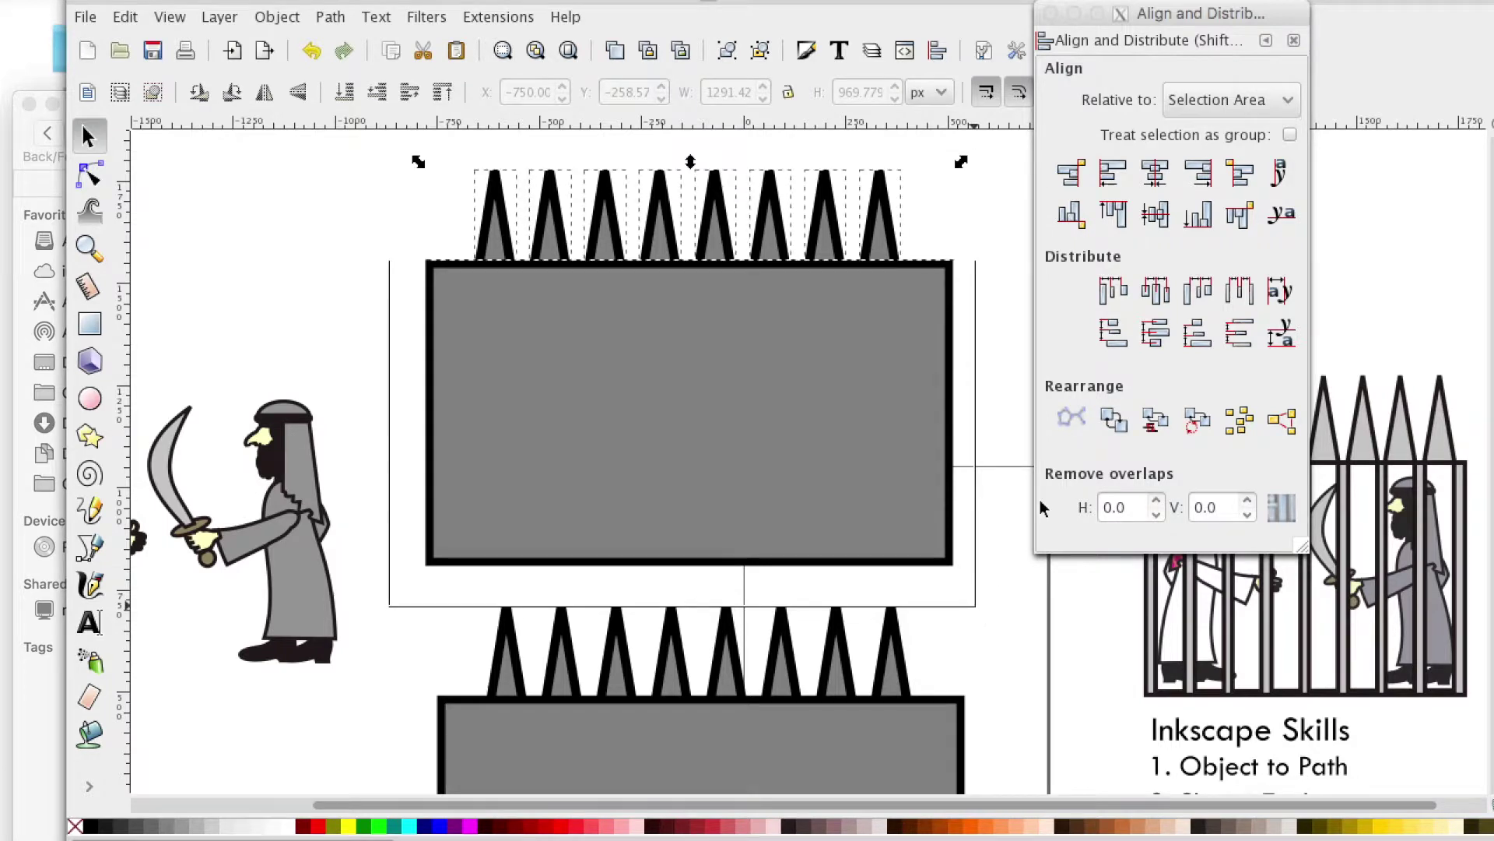
pyautogui.click(1050, 13)
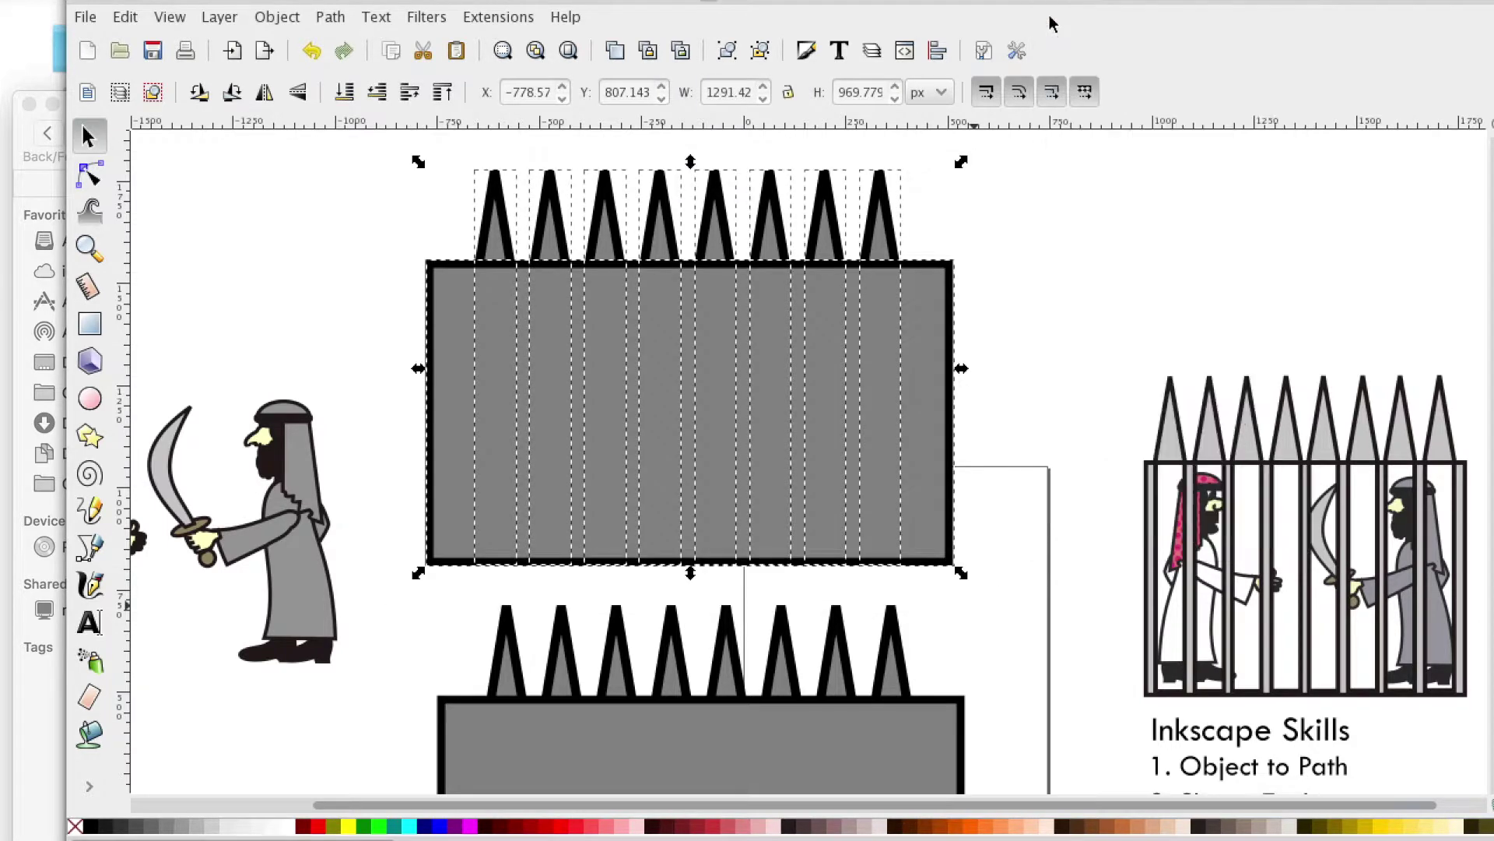
# Step: Apply Path > Exclusion to the upper rectangle and bars to cut white gaps between bars
pyautogui.click(276, 17)
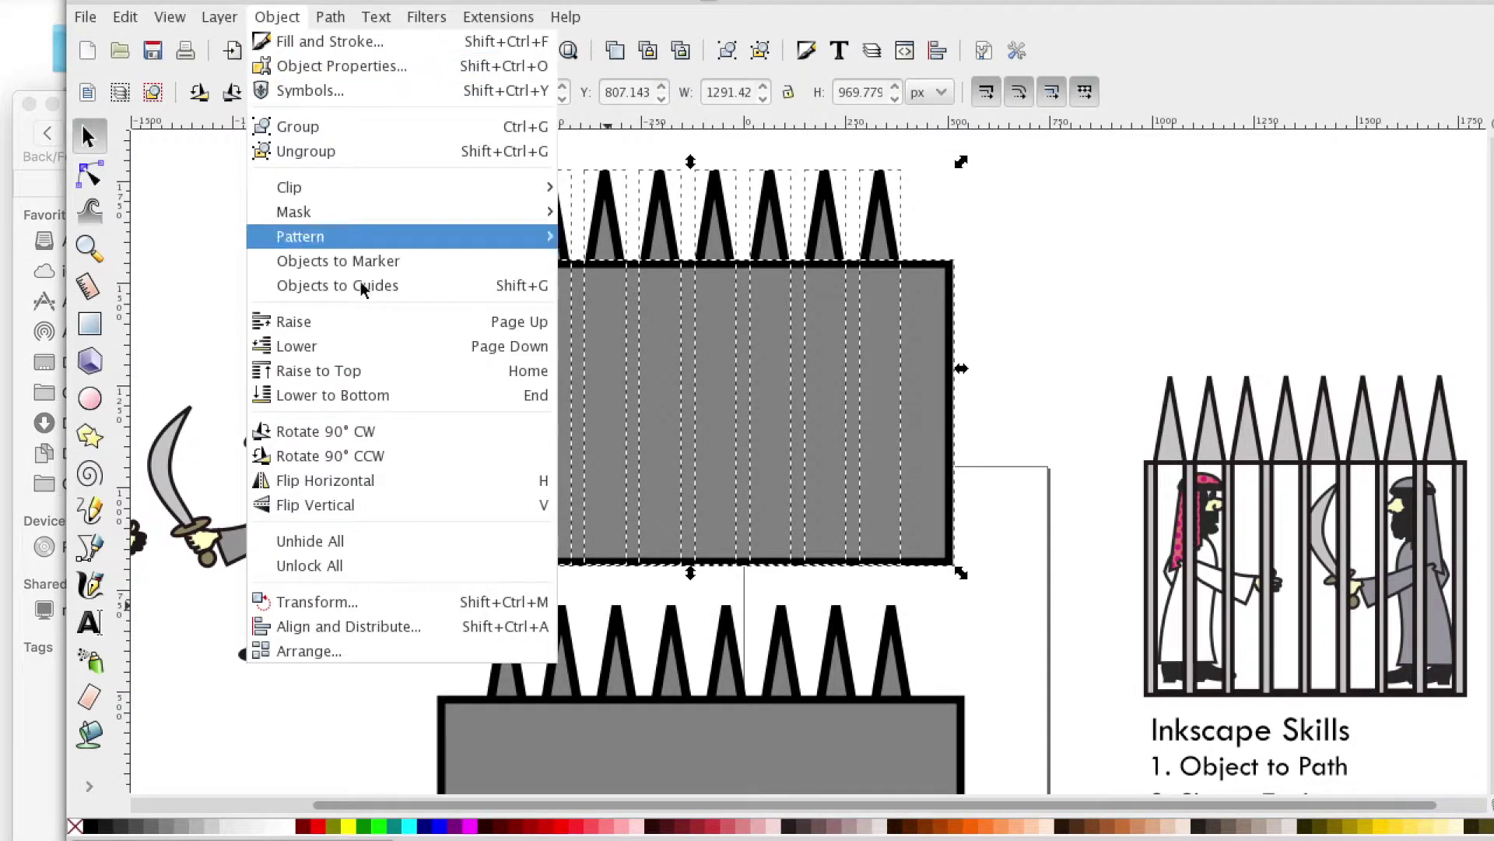
pyautogui.moveTo(331, 18)
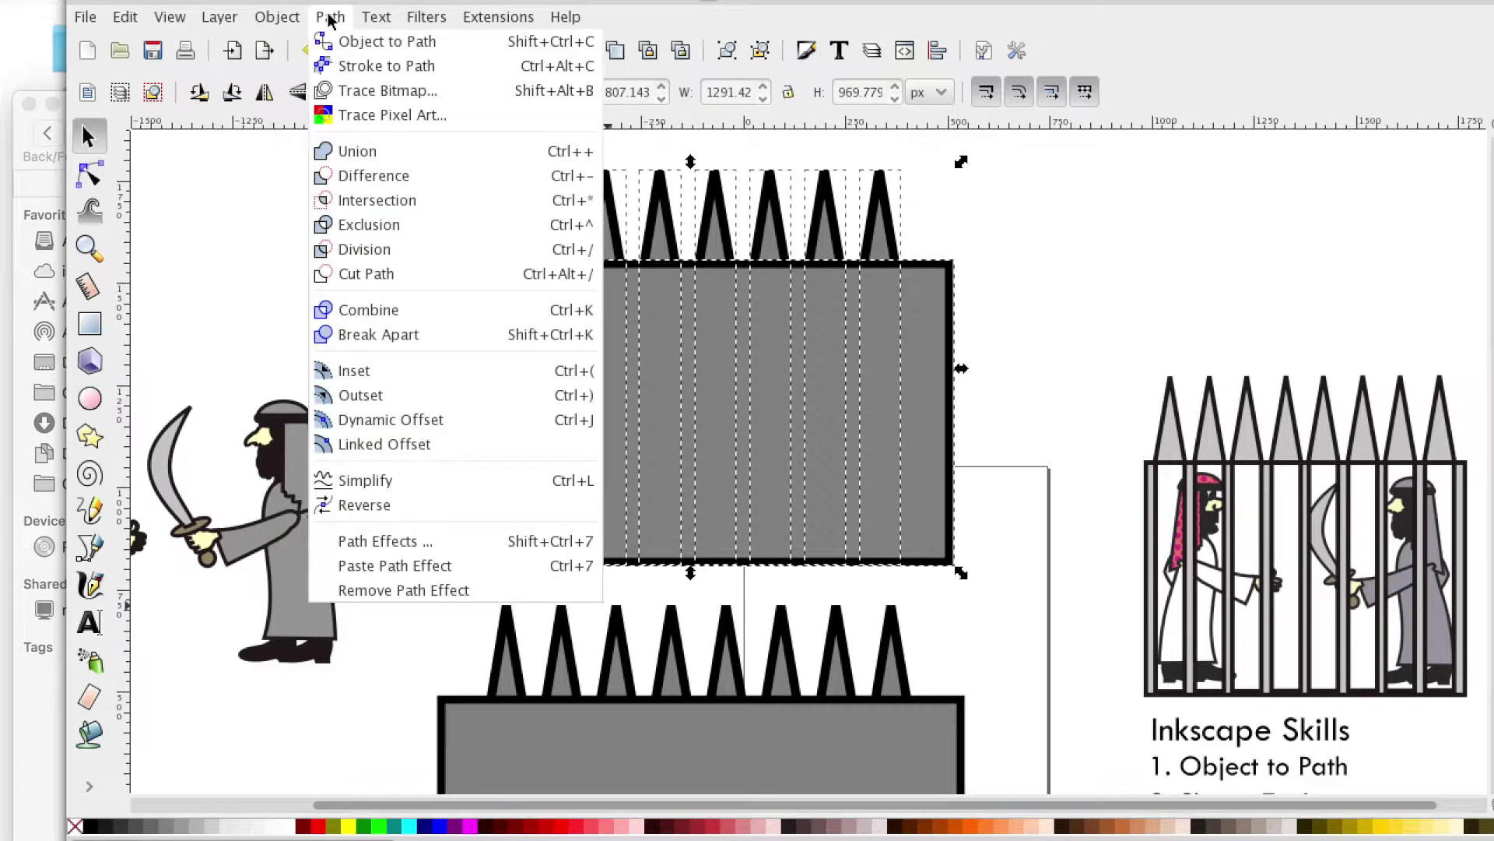
pyautogui.click(352, 226)
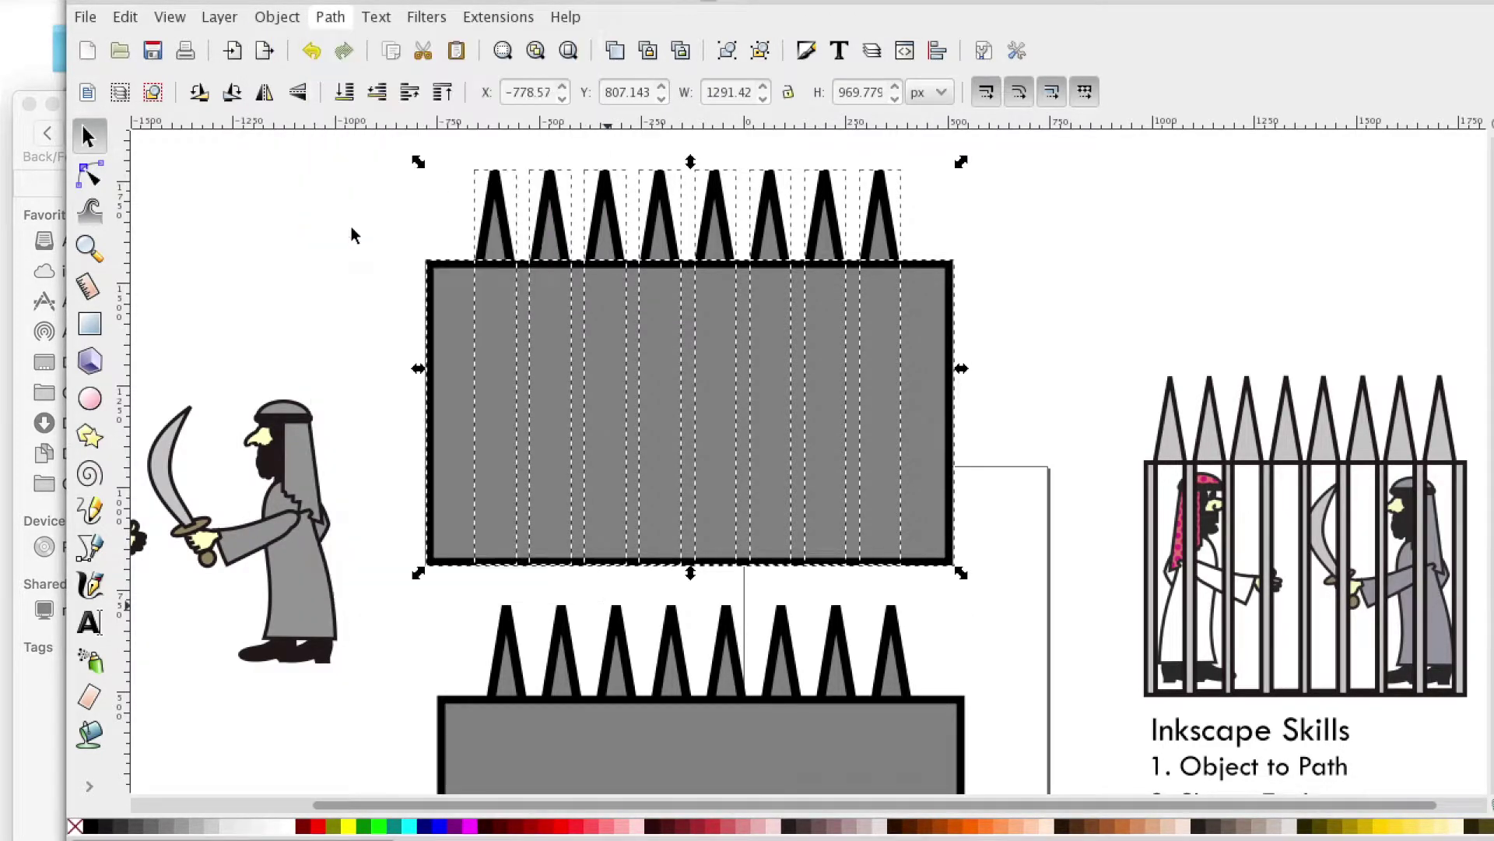
pyautogui.click(352, 235)
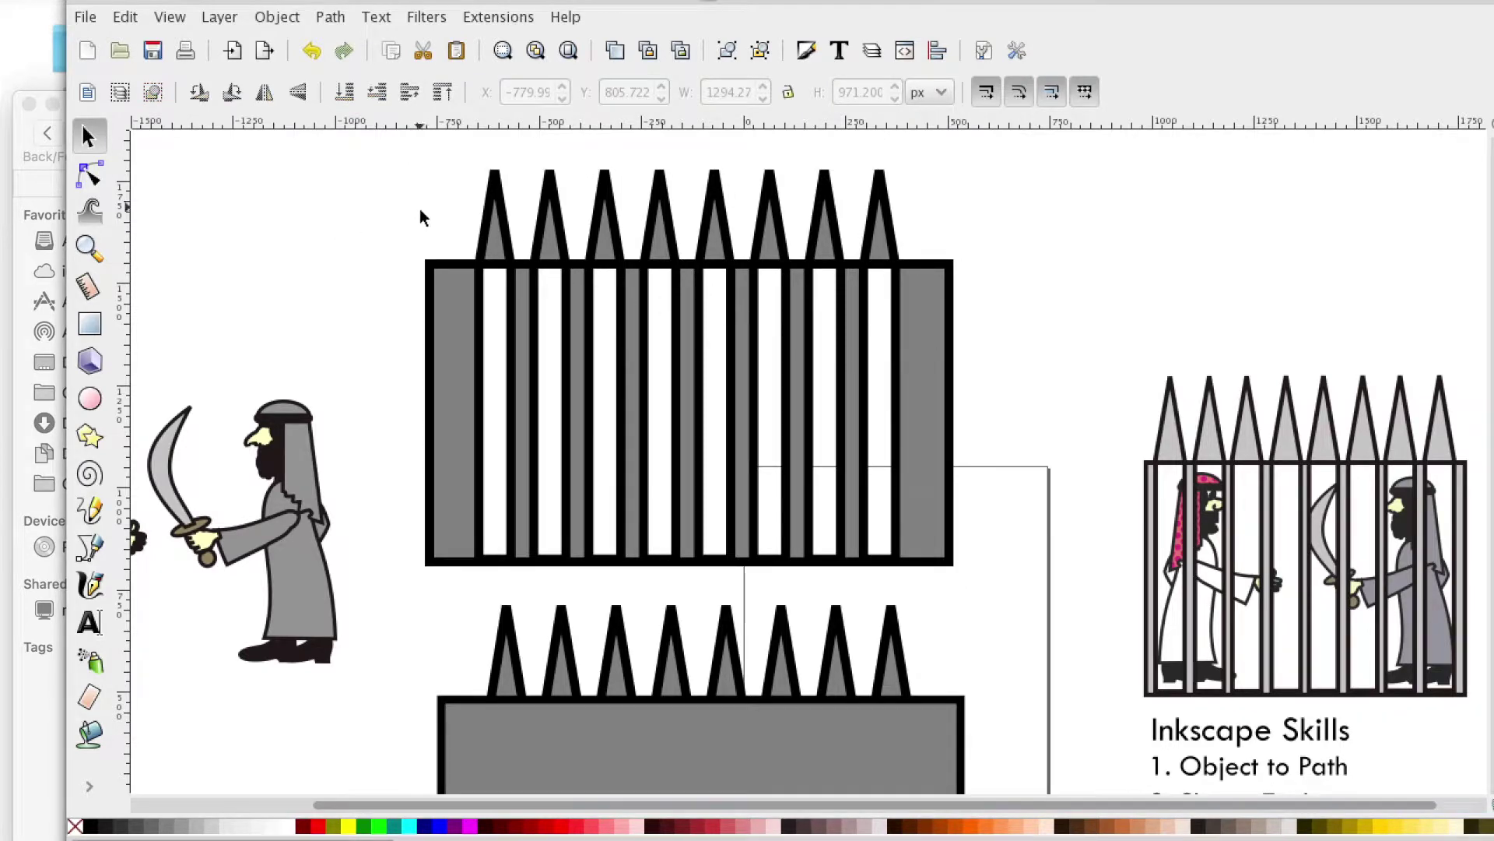
# Step: Select the barred cell and move it down and to the left
pyautogui.scroll(-5, 428, 210)
pyautogui.scroll(6, 428, 210)
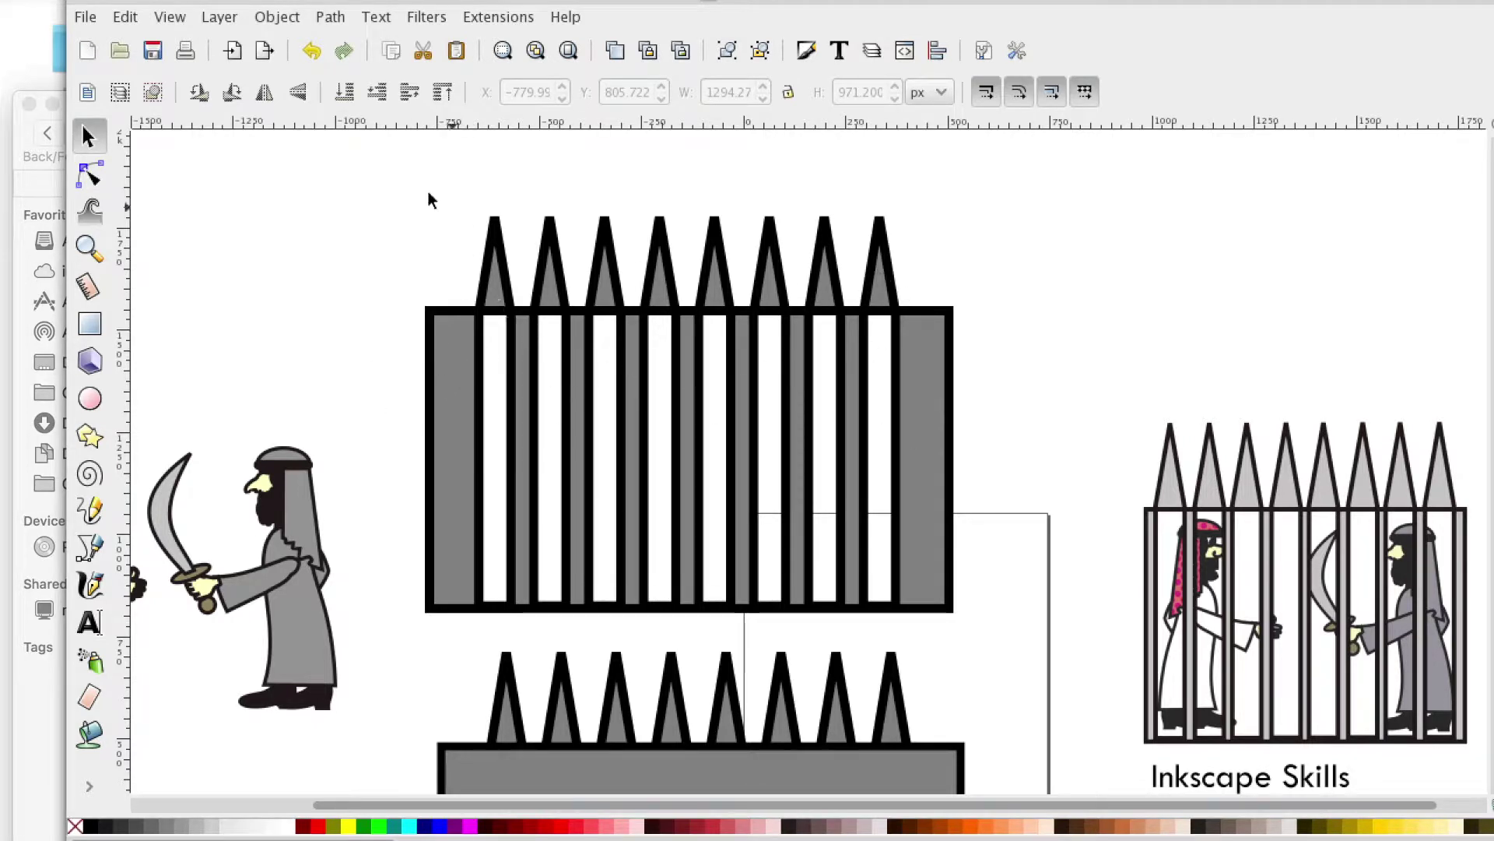
pyautogui.moveTo(402, 187); pyautogui.dragTo(1043, 666)
pyautogui.moveTo(907, 549); pyautogui.dragTo(945, 502)
# Step: Select and delete the spare solid copy of the cell below the cage
pyautogui.scroll(-10, 944, 508)
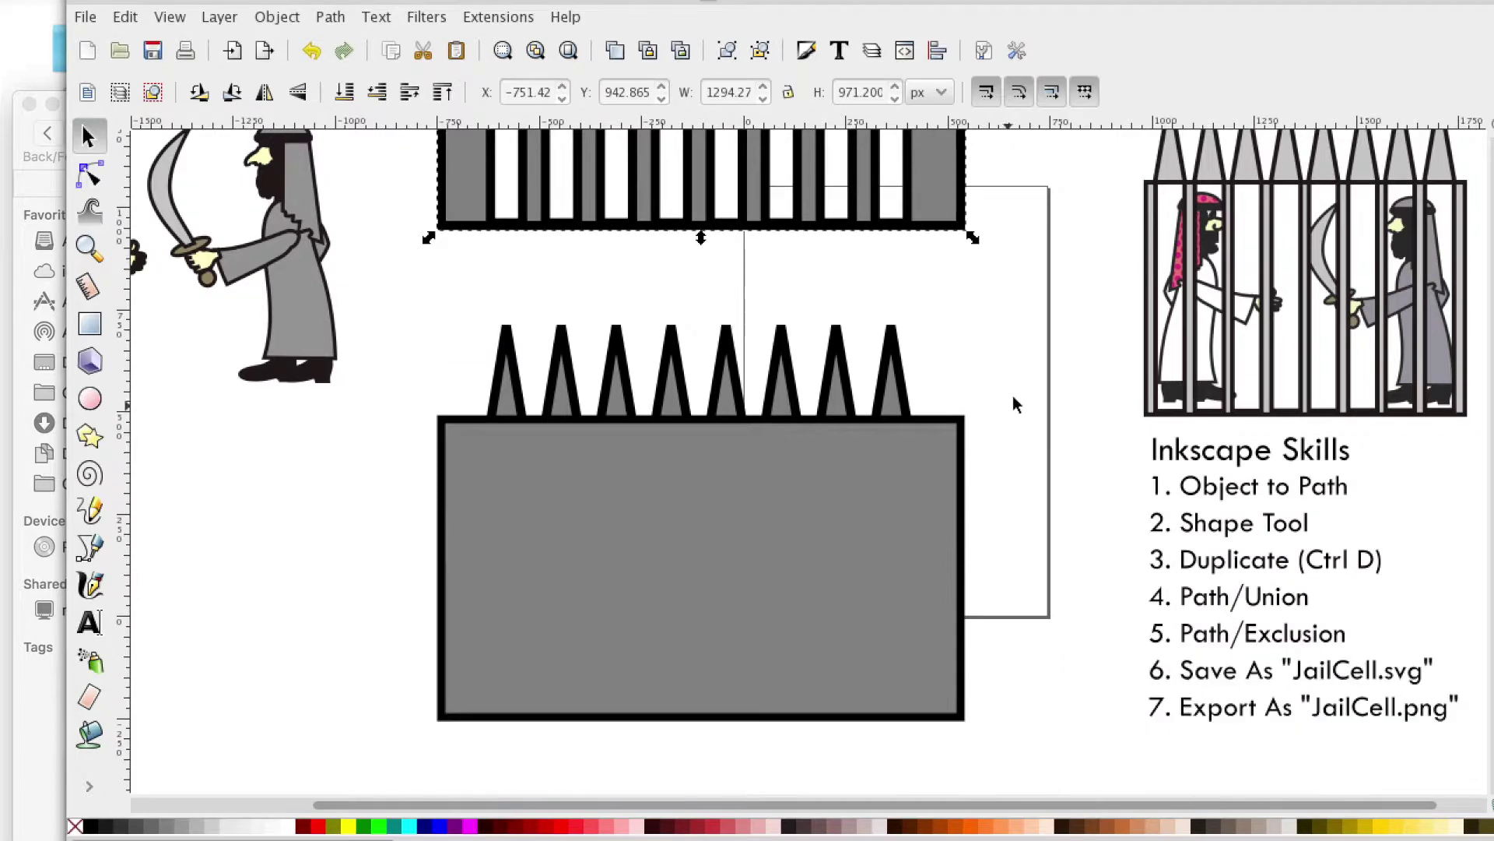
pyautogui.click(973, 342)
pyautogui.moveTo(1006, 301); pyautogui.dragTo(399, 740)
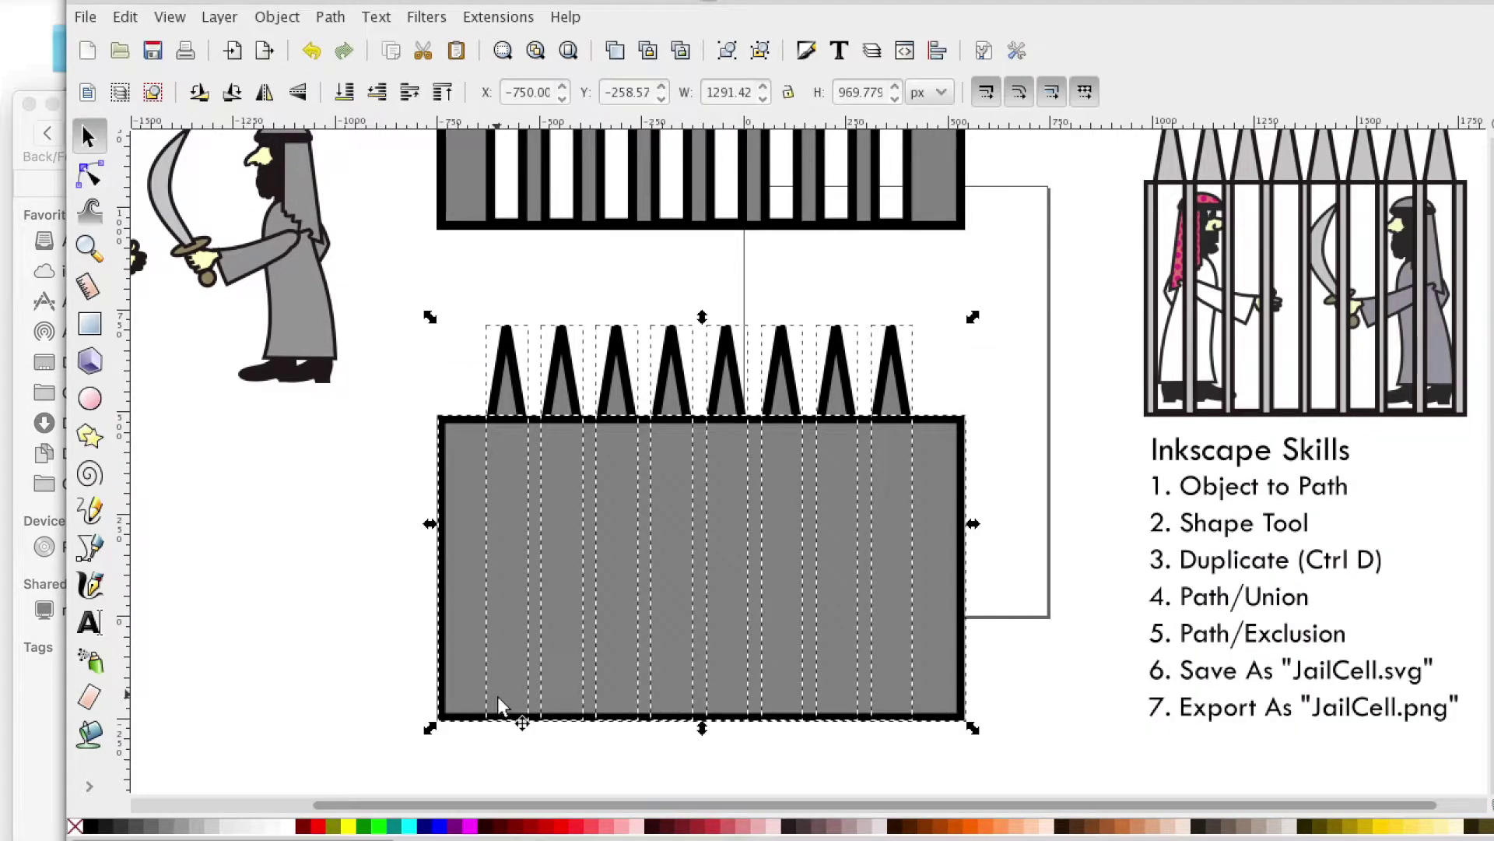
pyautogui.press('Delete')
pyautogui.scroll(14, 592, 696)
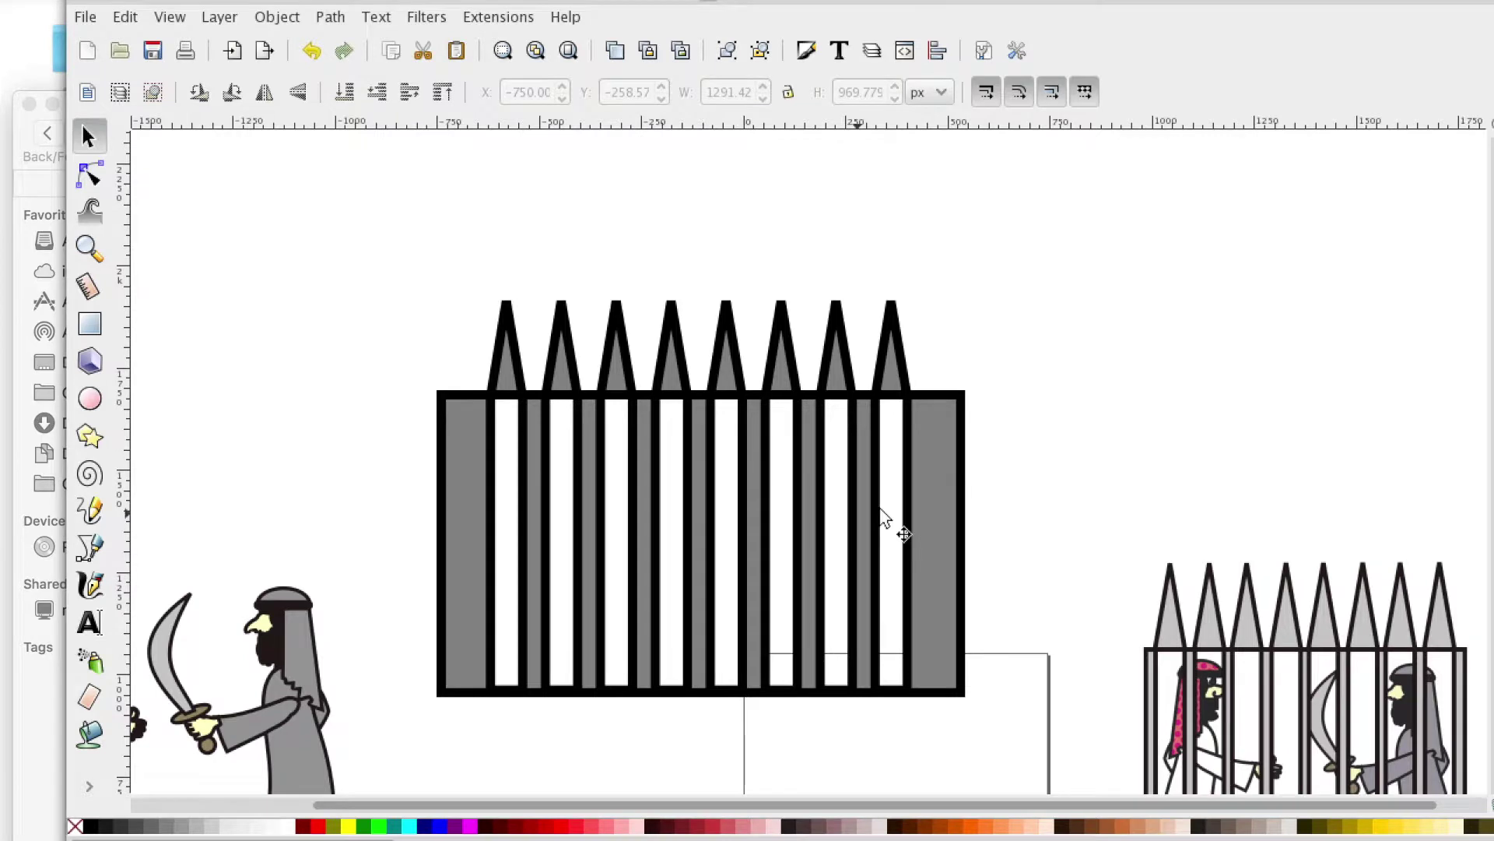
pyautogui.moveTo(962, 638); pyautogui.dragTo(1012, 786)
pyautogui.scroll(-12, 926, 592)
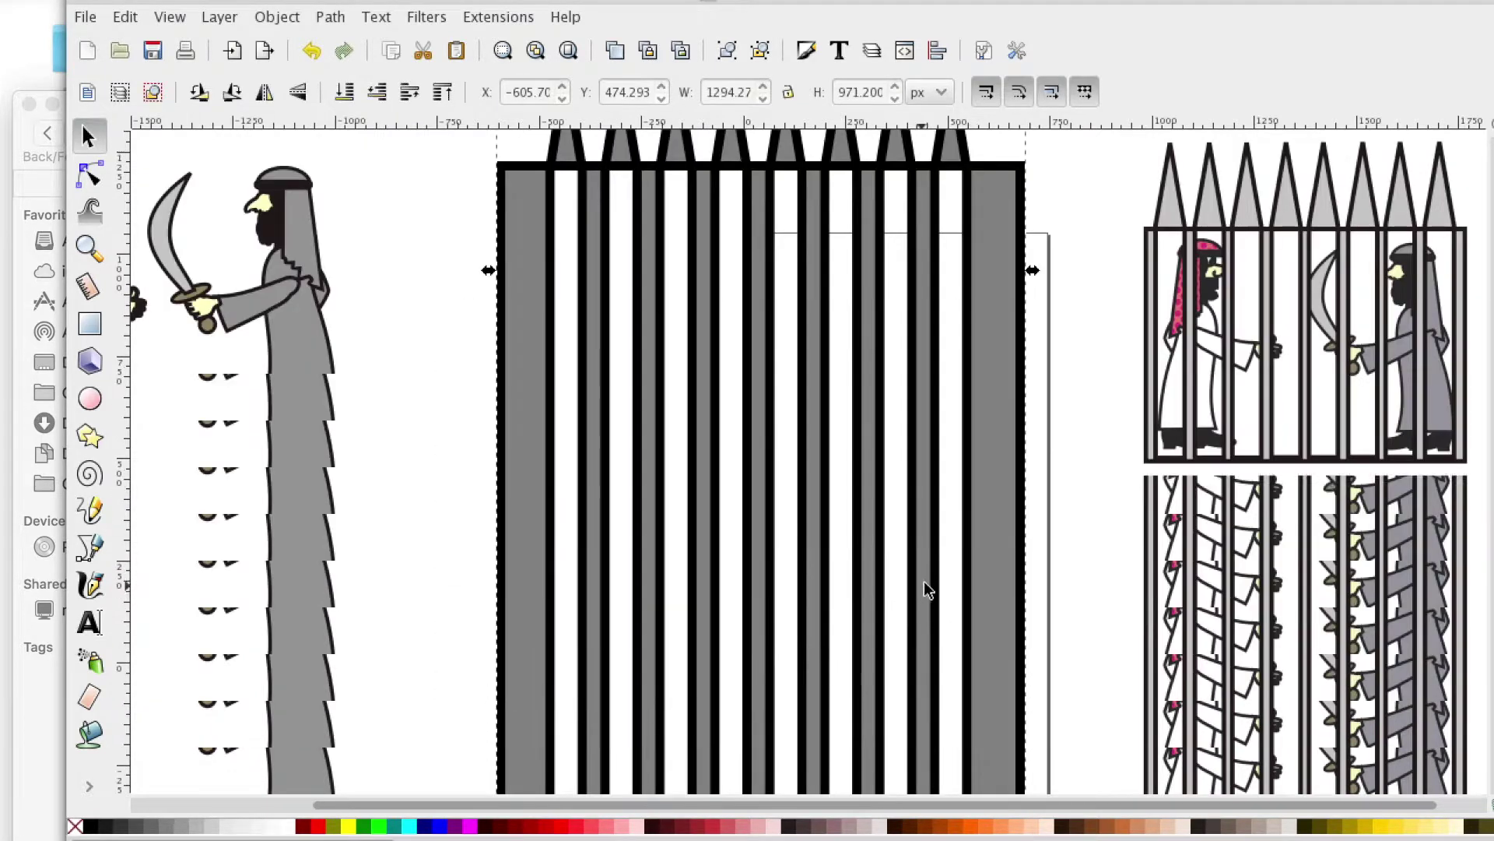
# Step: Move the grey swordsman and the pink-headdress figure into the barred cell
pyautogui.scroll(-1, 409, 398)
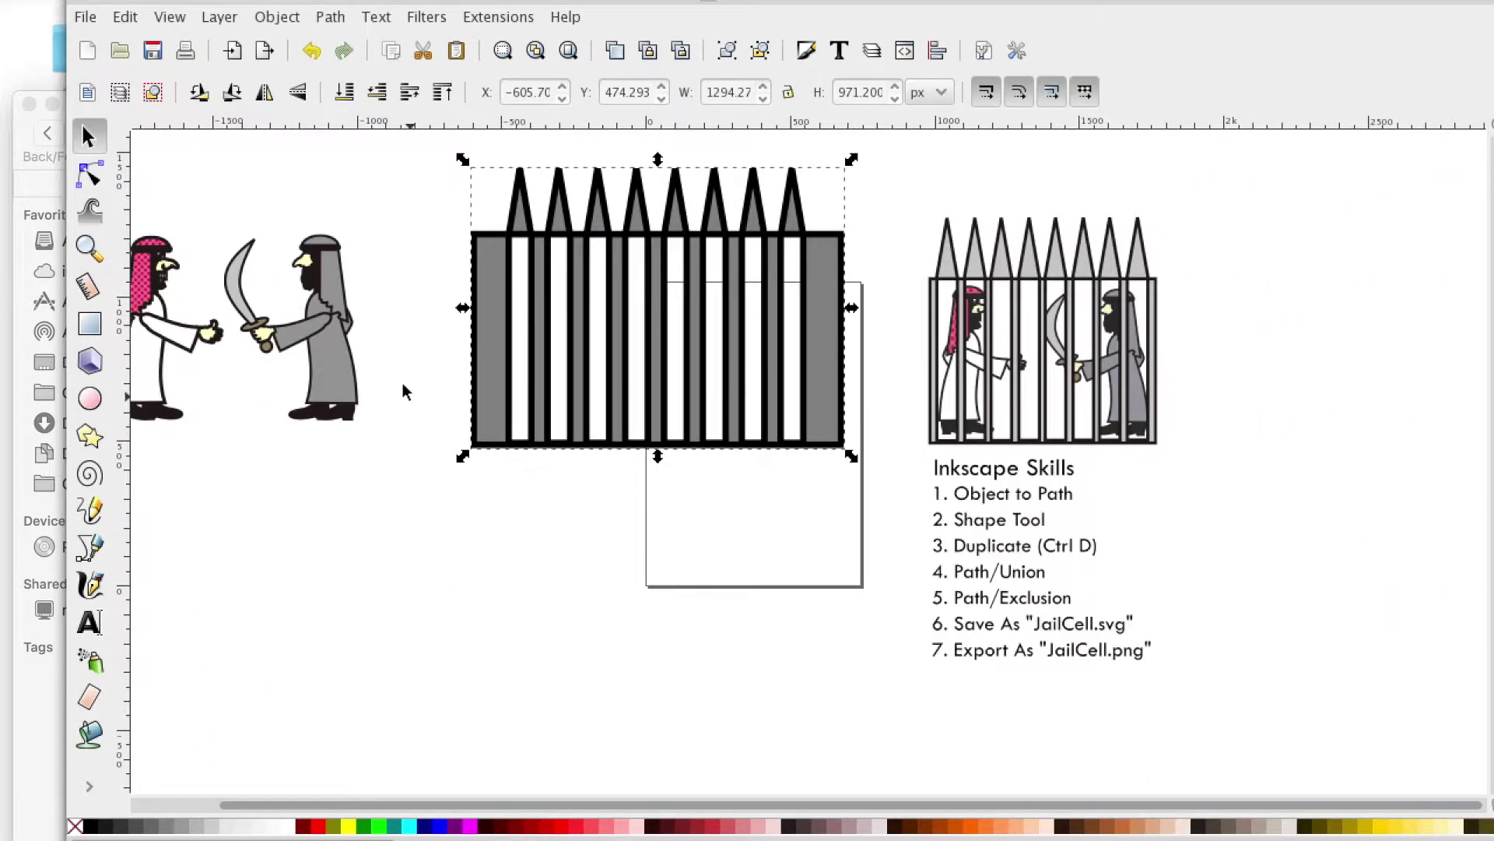
pyautogui.moveTo(394, 194); pyautogui.dragTo(133, 426)
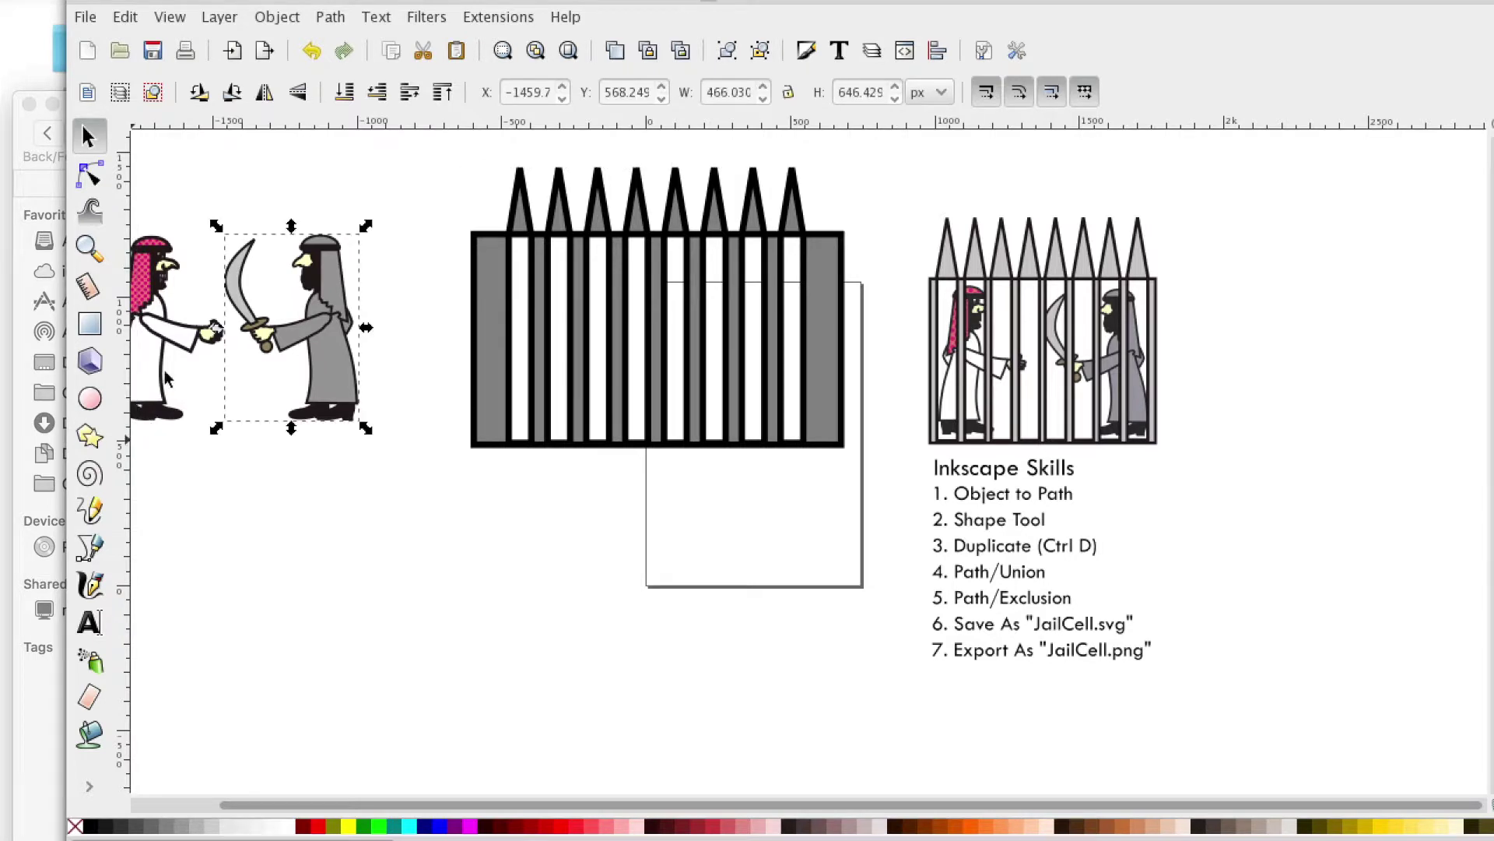
pyautogui.moveTo(274, 349); pyautogui.dragTo(712, 362)
pyautogui.moveTo(165, 331); pyautogui.dragTo(411, 350)
pyautogui.press('Escape')
pyautogui.click(147, 265)
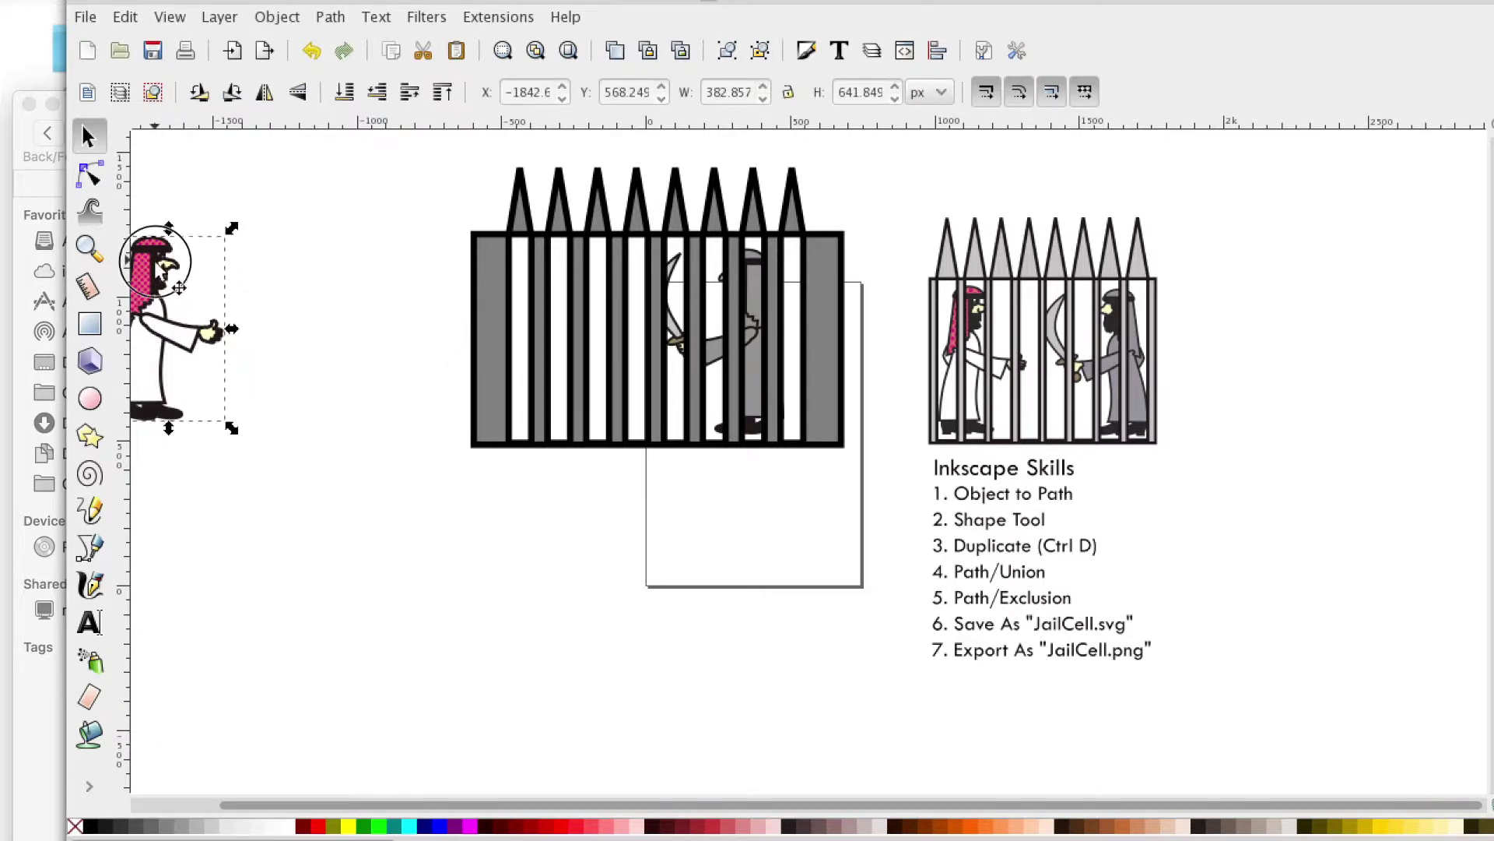
pyautogui.moveTo(147, 264); pyautogui.dragTo(579, 280)
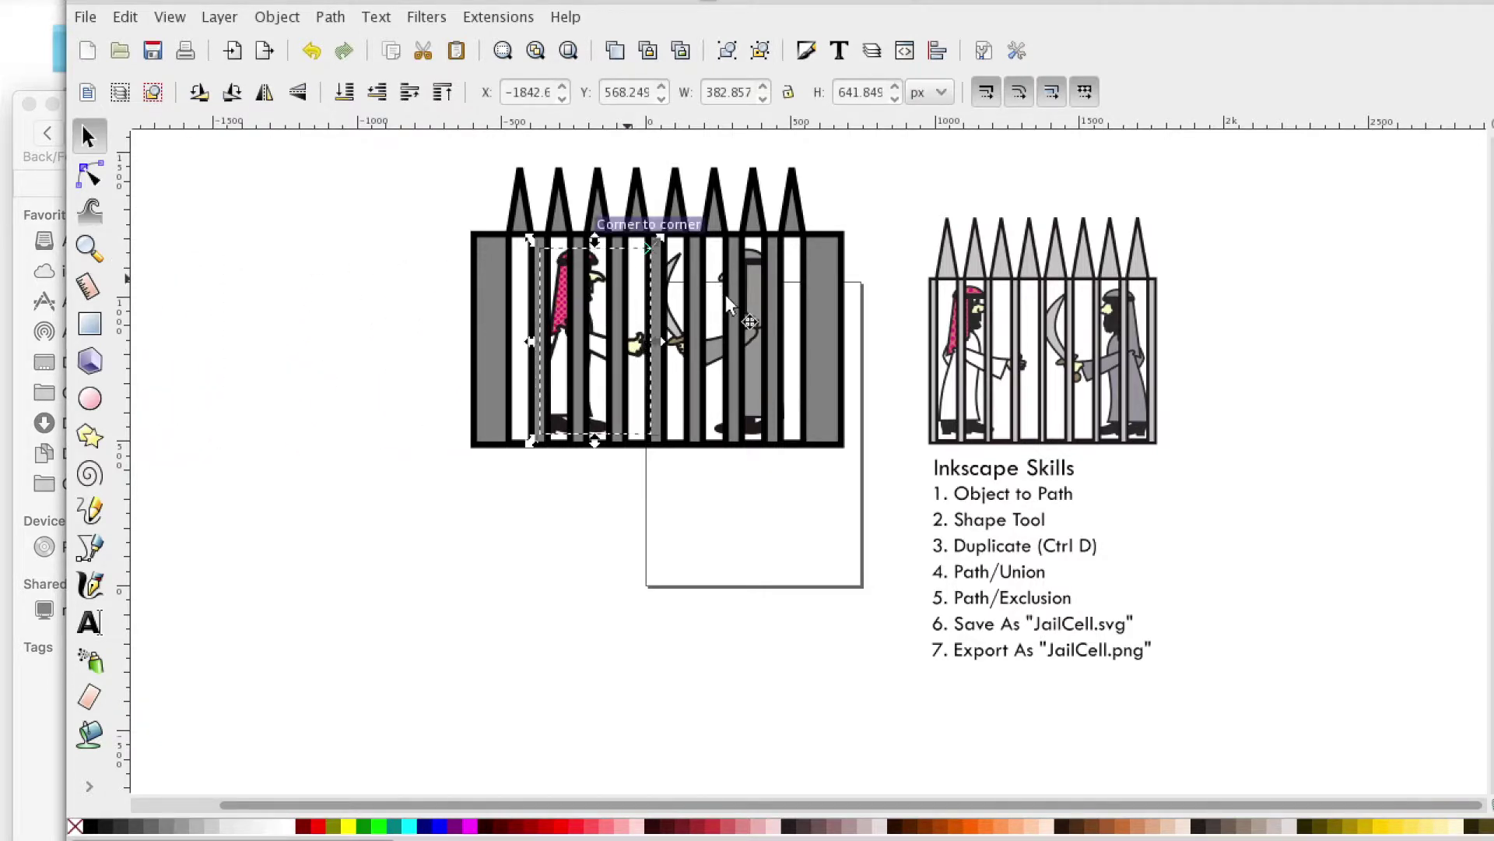
pyautogui.scroll(2, 732, 296)
pyautogui.scroll(-1, 772, 338)
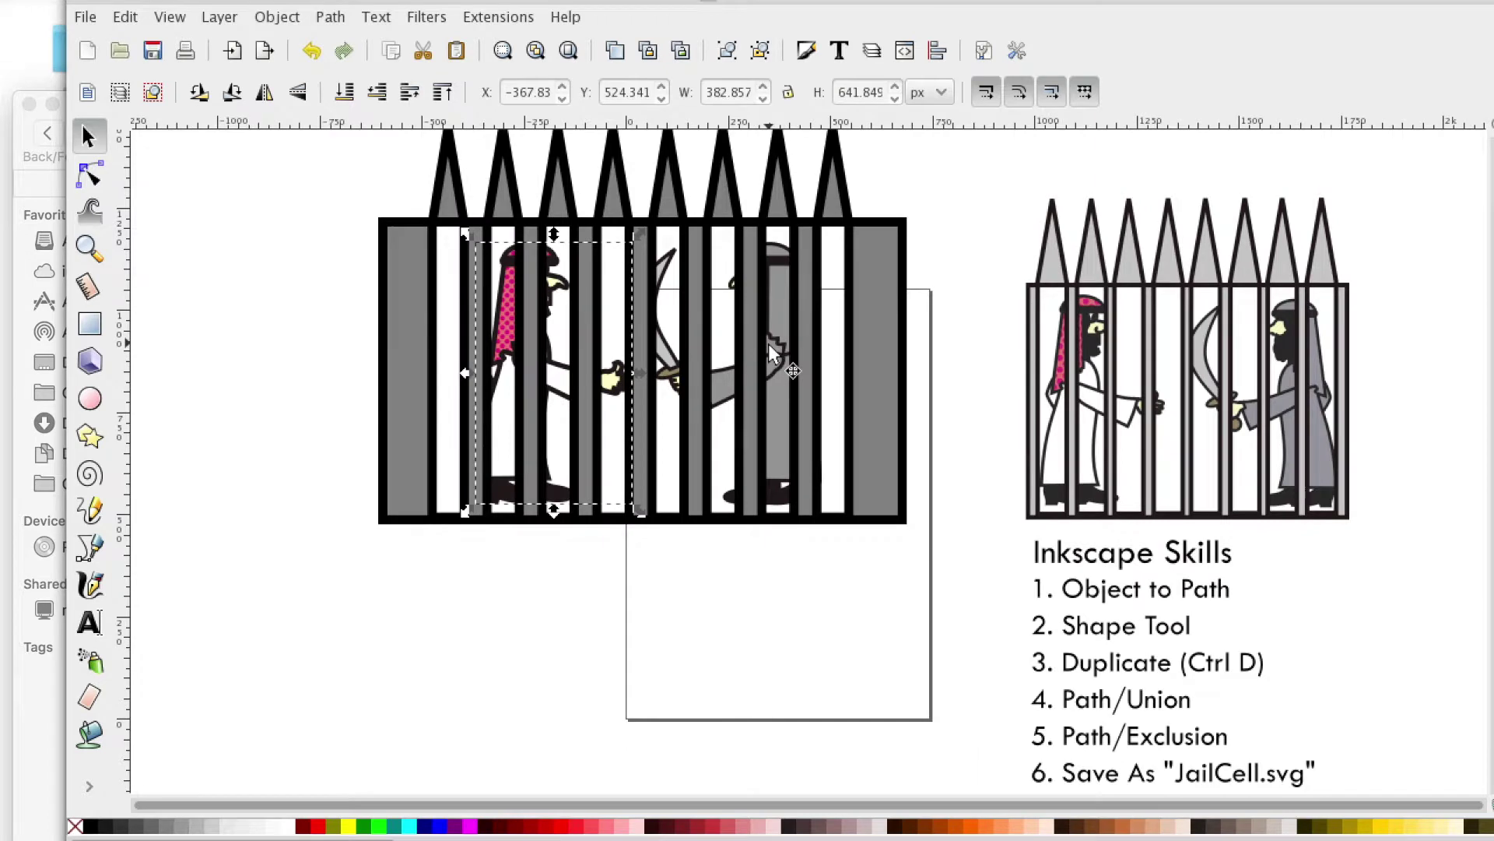
# Step: Stretch the barred cell wider and position it over both figures
pyautogui.click(784, 292)
pyautogui.click(872, 298)
pyautogui.moveTo(917, 326); pyautogui.dragTo(958, 325)
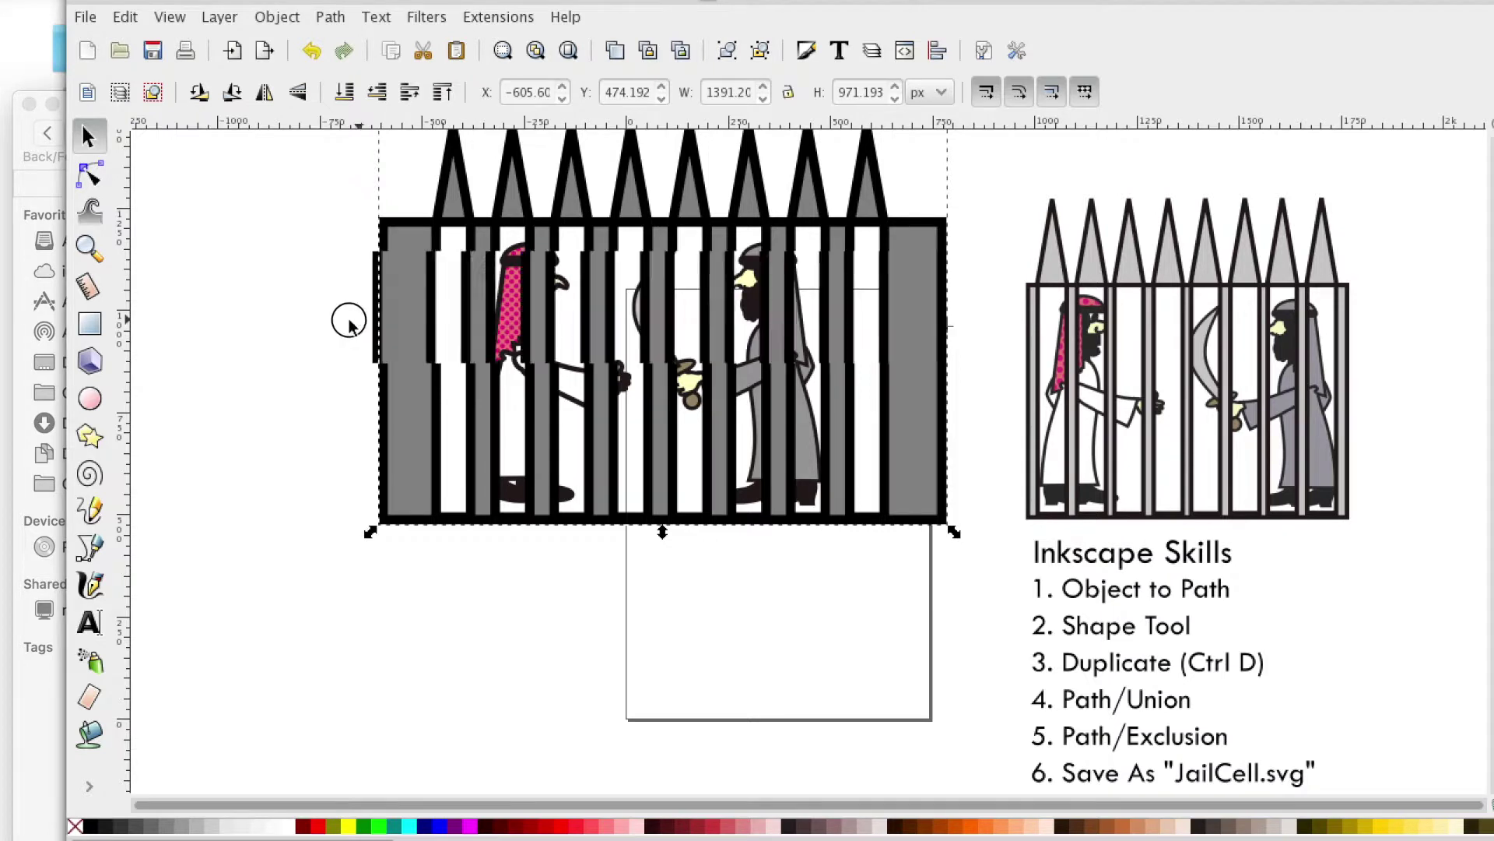
pyautogui.moveTo(349, 322); pyautogui.dragTo(343, 321)
pyautogui.scroll(2, 331, 295)
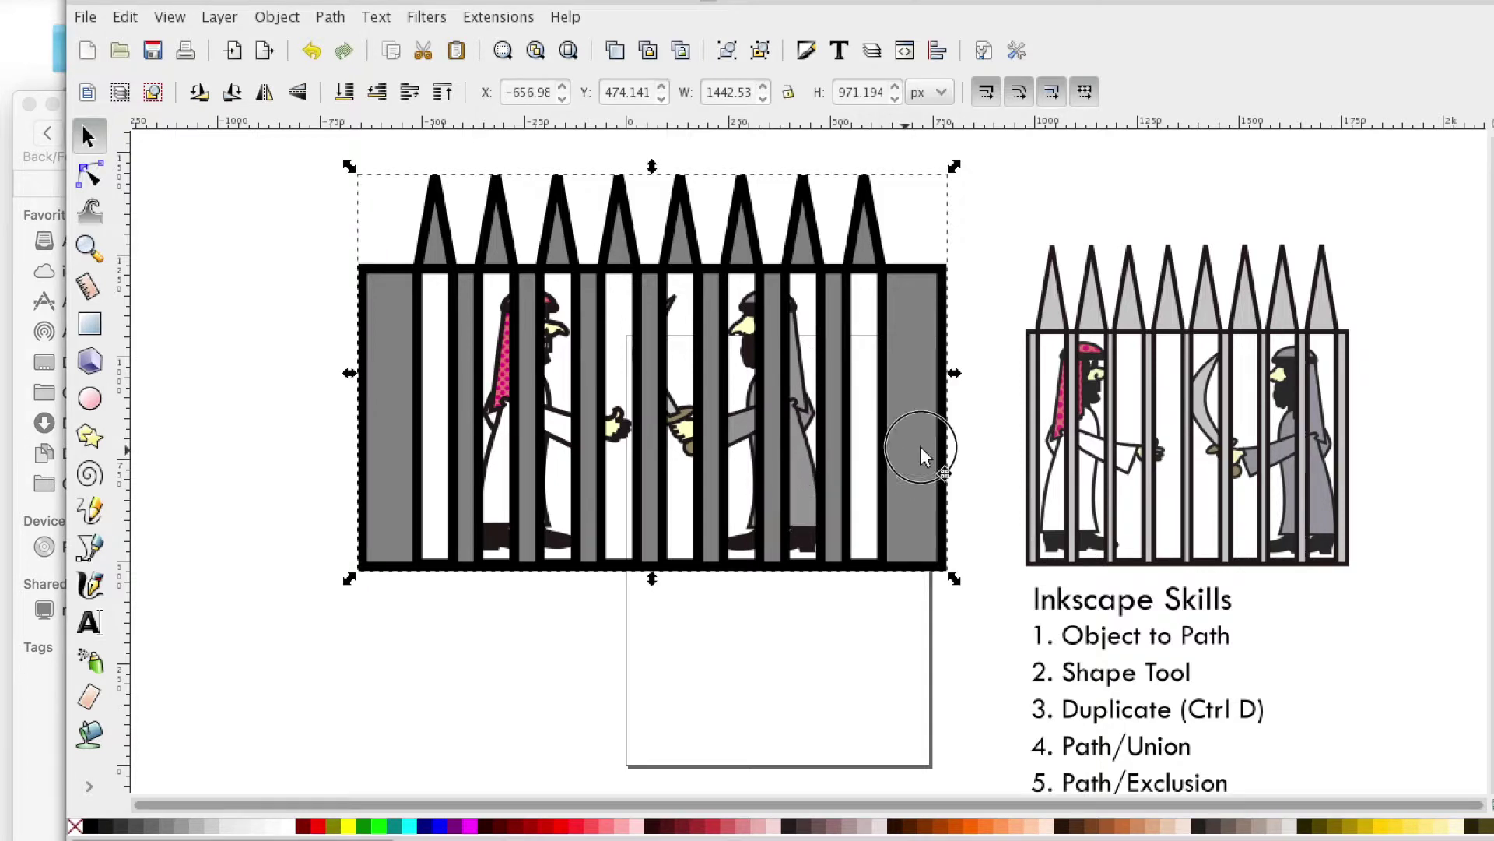
pyautogui.moveTo(808, 505); pyautogui.dragTo(856, 310)
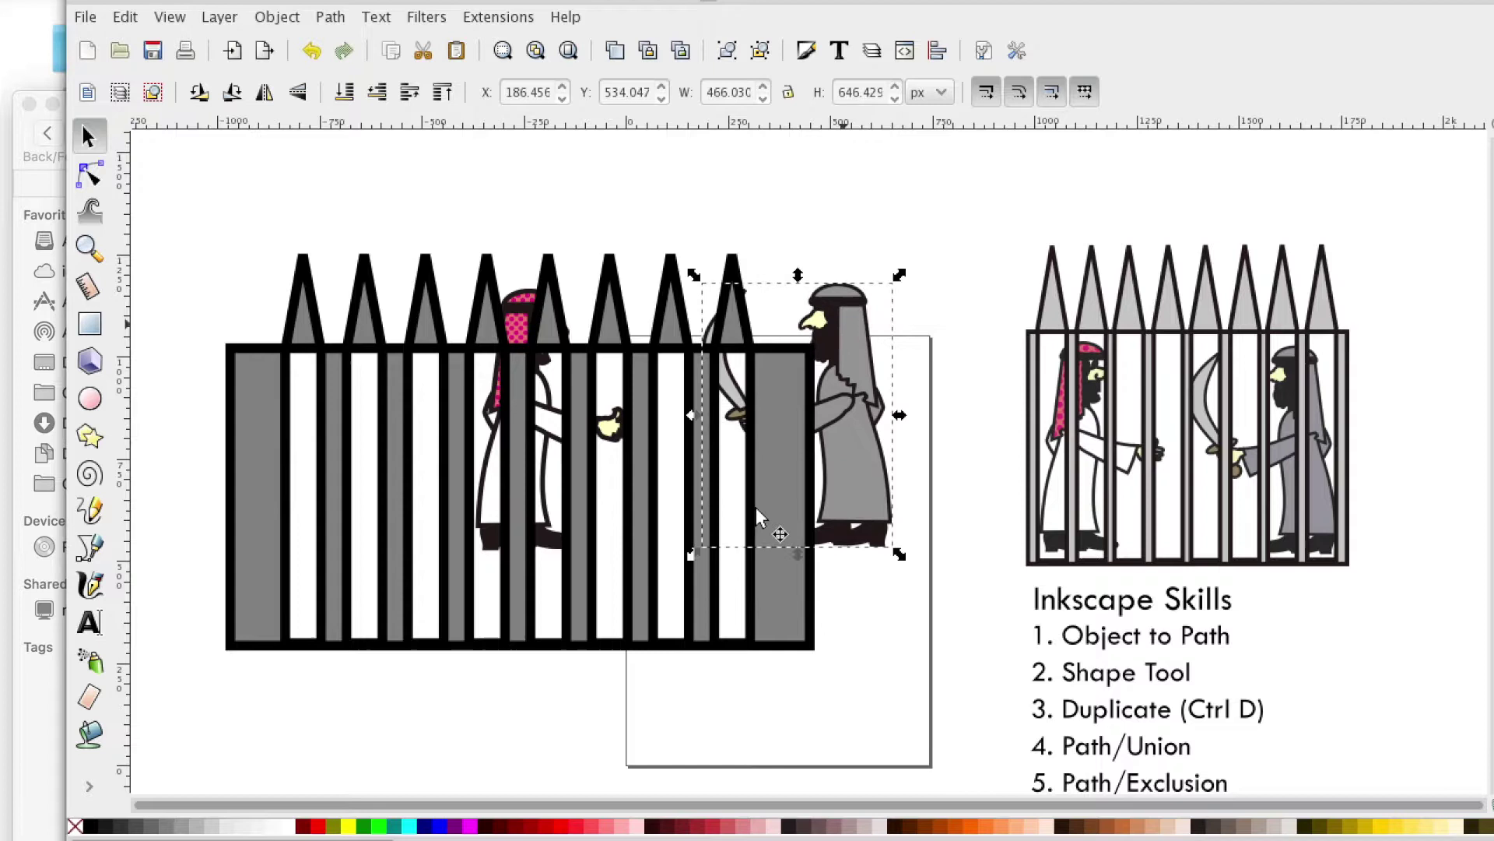
pyautogui.moveTo(768, 599); pyautogui.dragTo(917, 513)
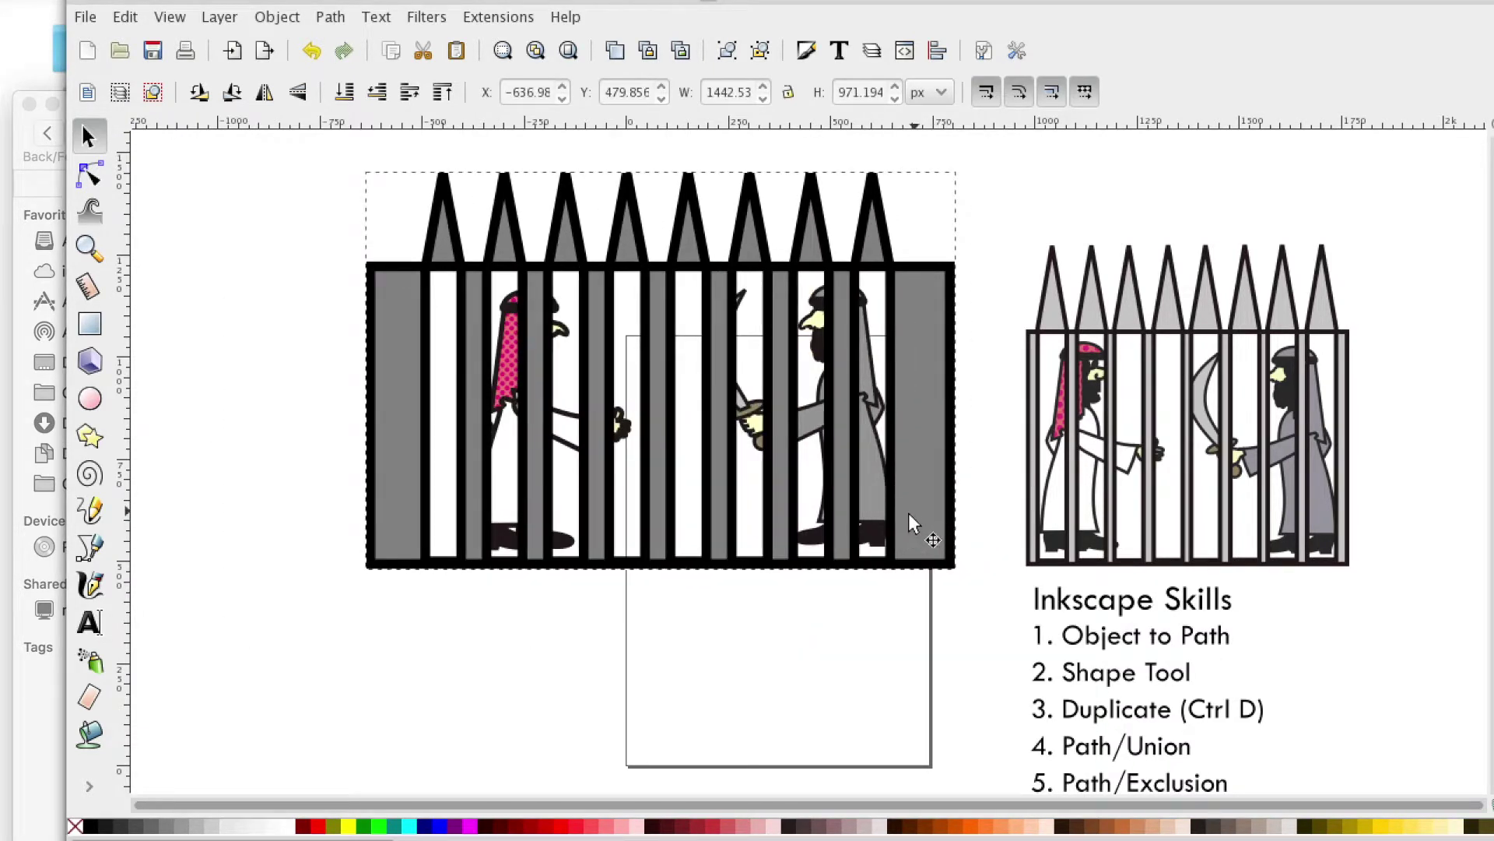
# Step: Shift the pink-capped figure further left behind the bars, then select the whole cell
pyautogui.keyDown('alt'); pyautogui.click(506, 367); pyautogui.keyUp('alt')
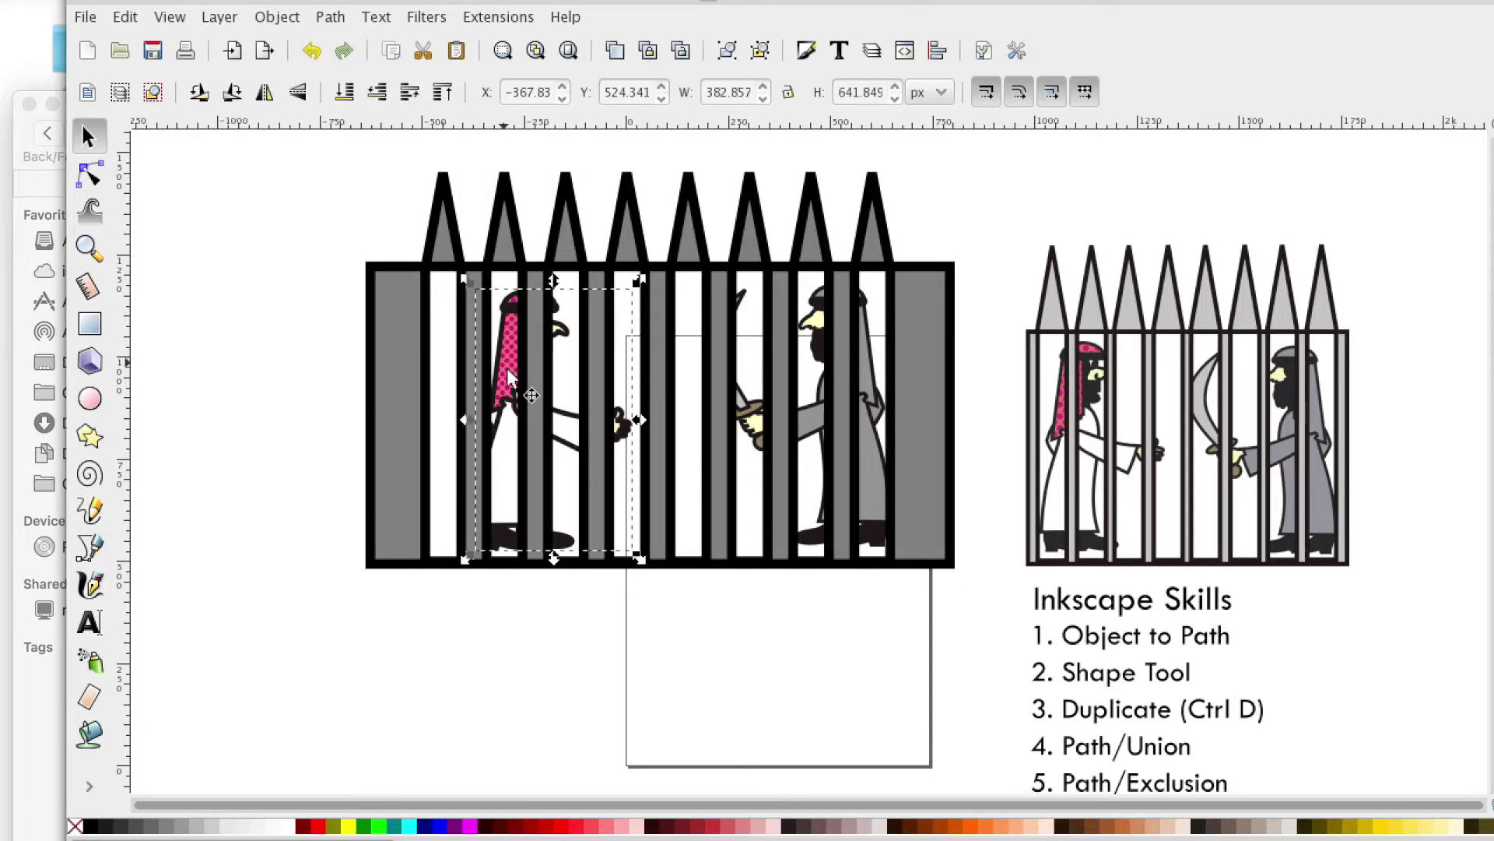
pyautogui.moveTo(507, 367); pyautogui.dragTo(460, 369)
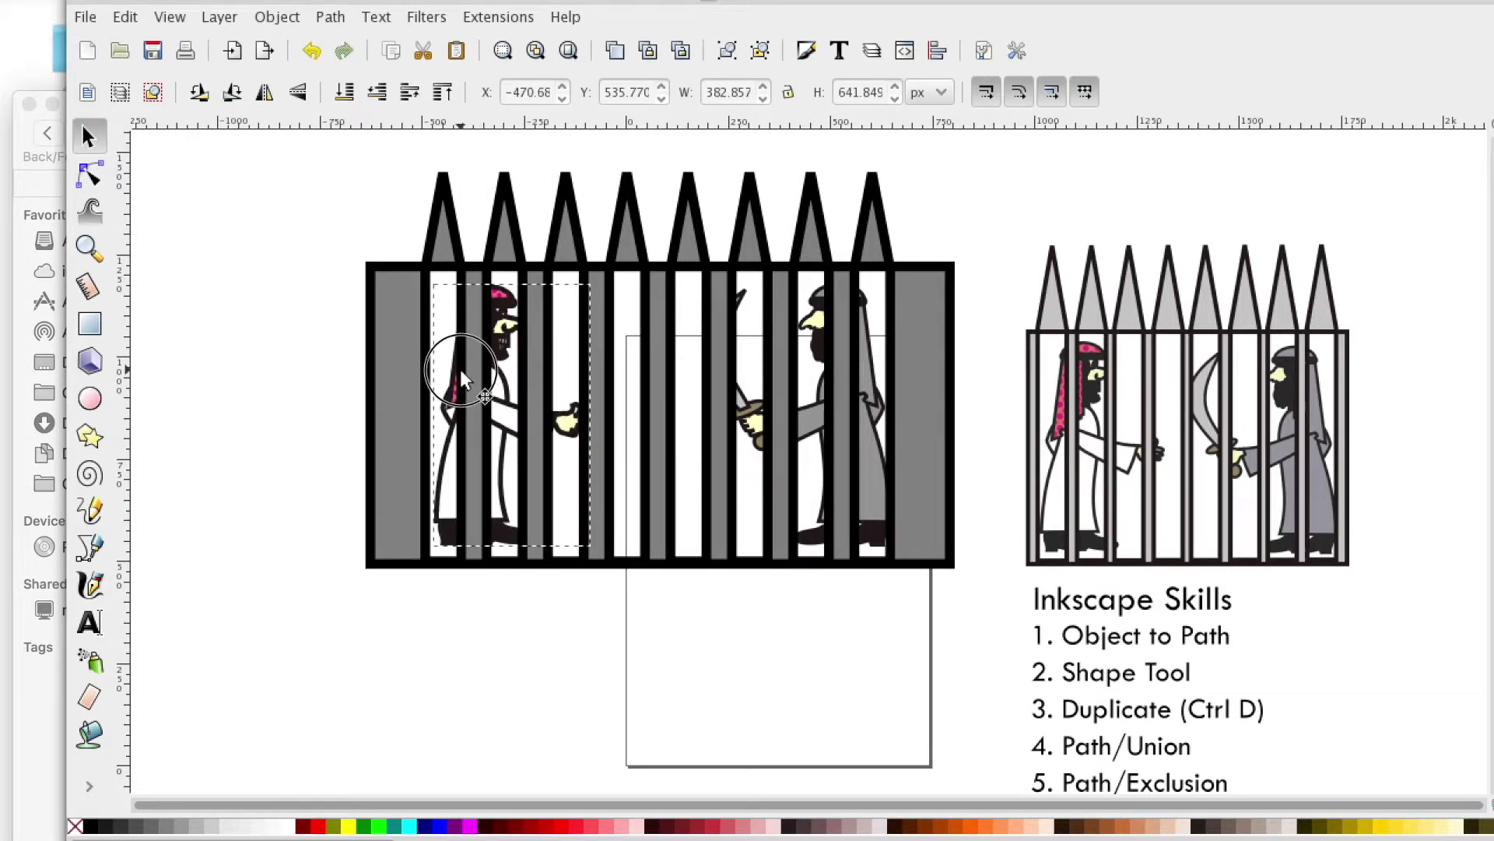
pyautogui.click(281, 206)
pyautogui.moveTo(285, 165); pyautogui.dragTo(953, 586)
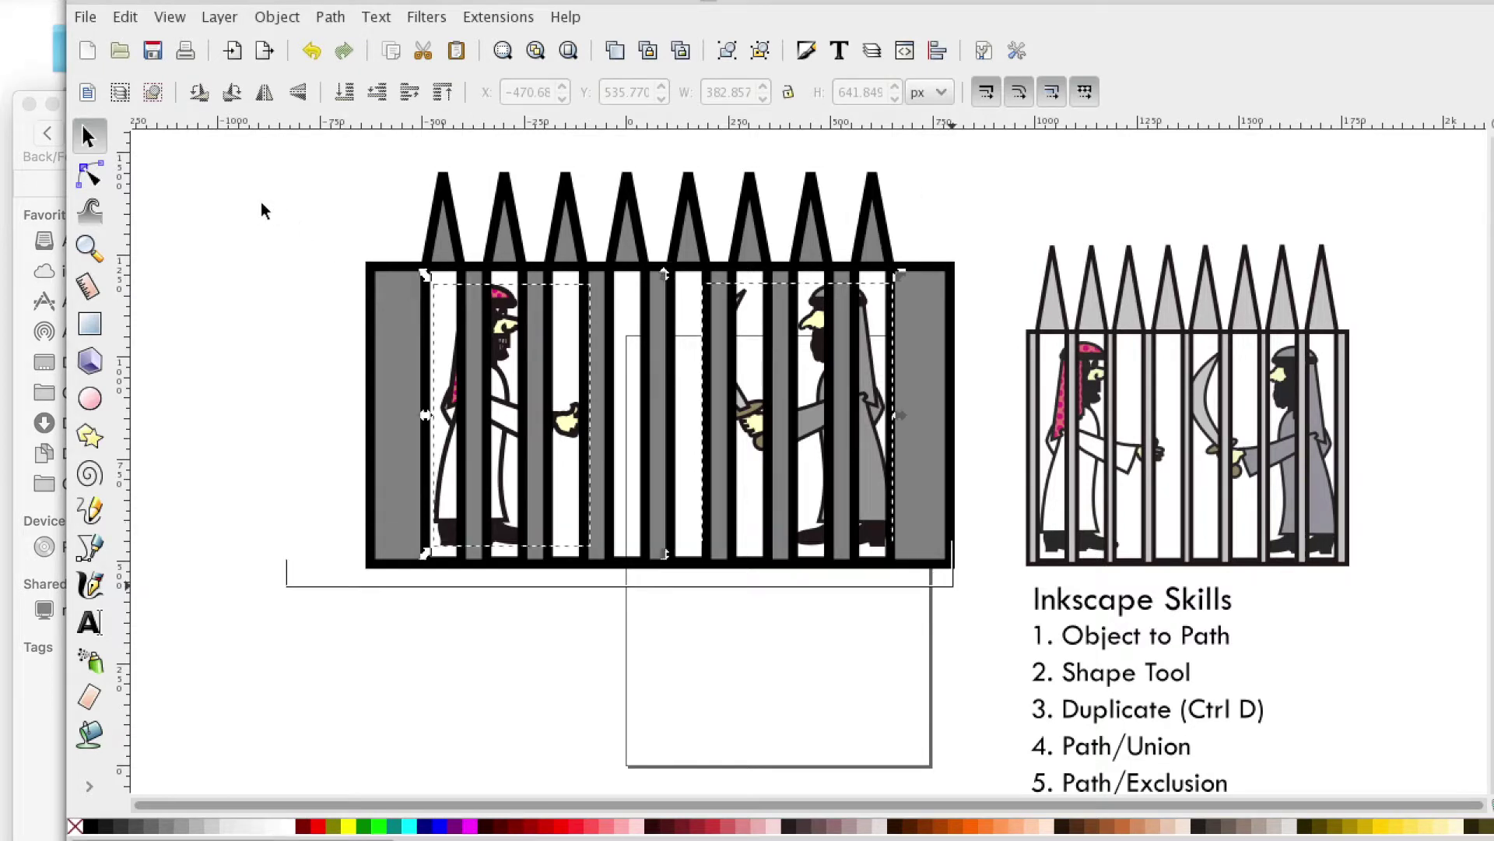
pyautogui.click(85, 17)
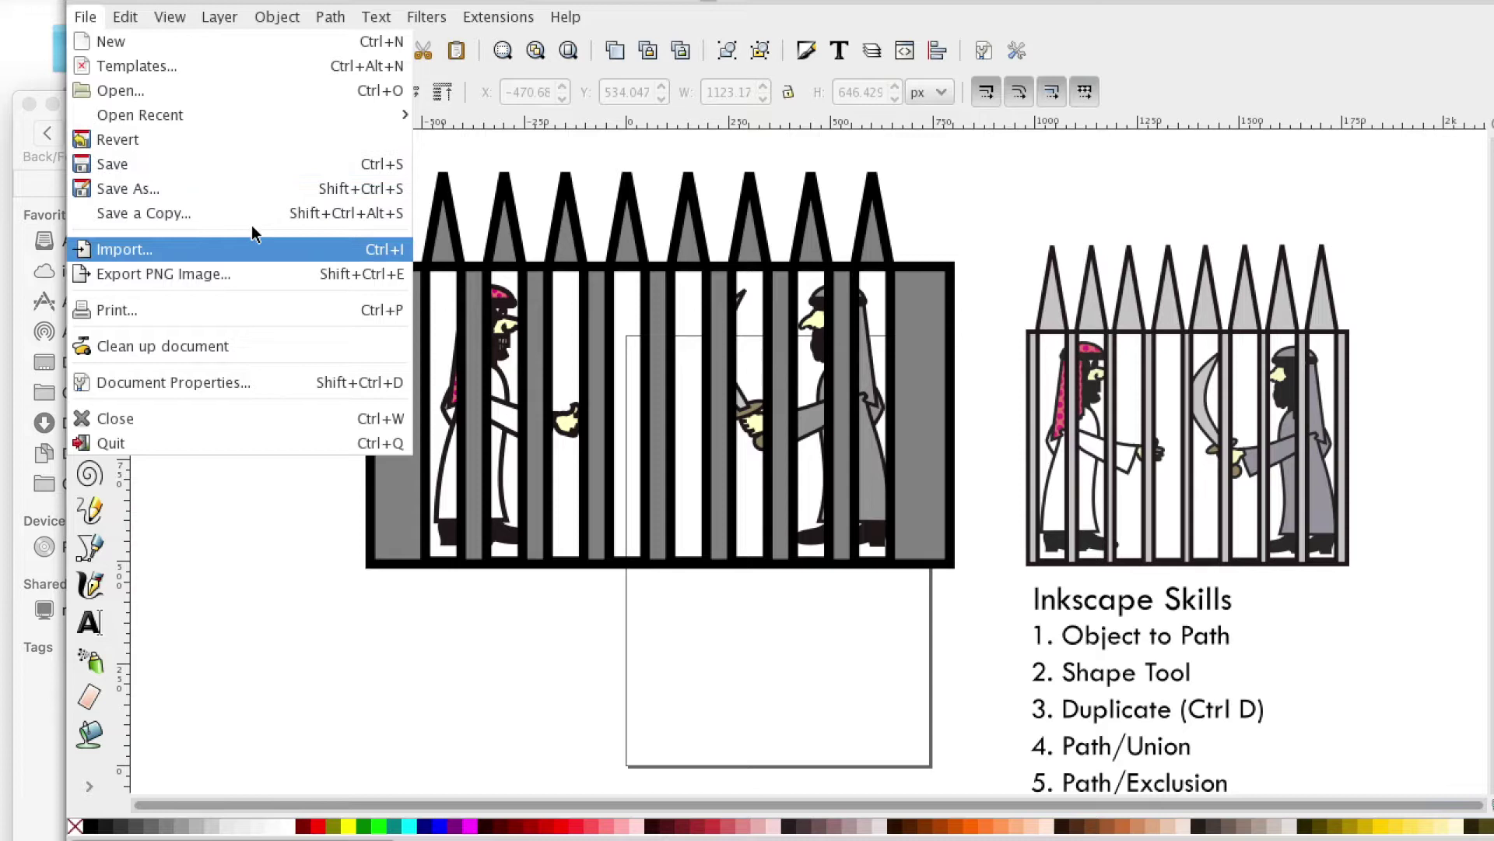
# Step: Save the drawing to the Desktop as an Inkscape SVG with the author-prefixed JailCell file name
pyautogui.click(151, 167)
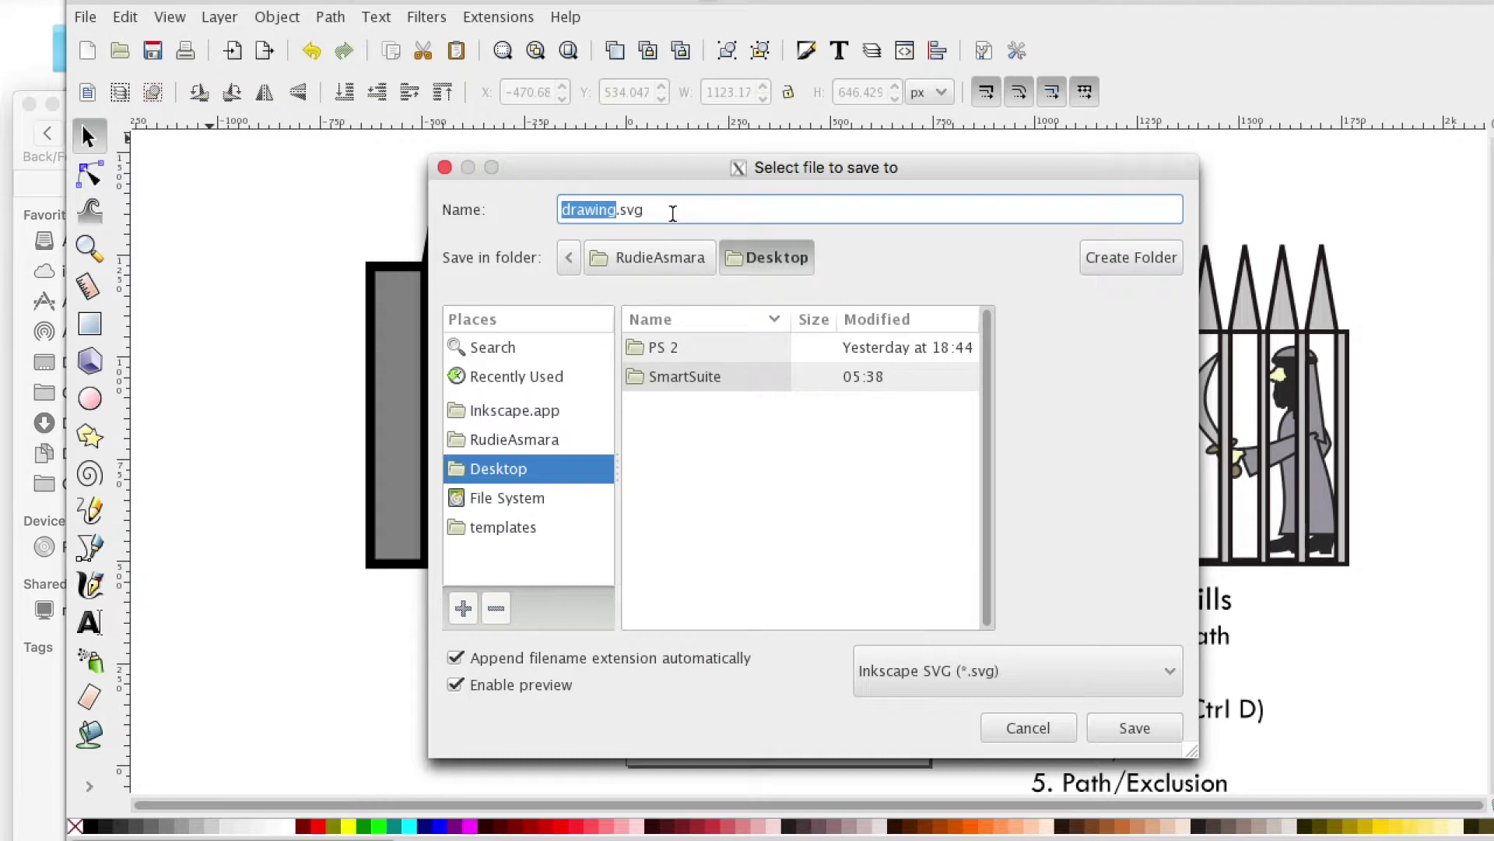
pyautogui.write('JailCell')
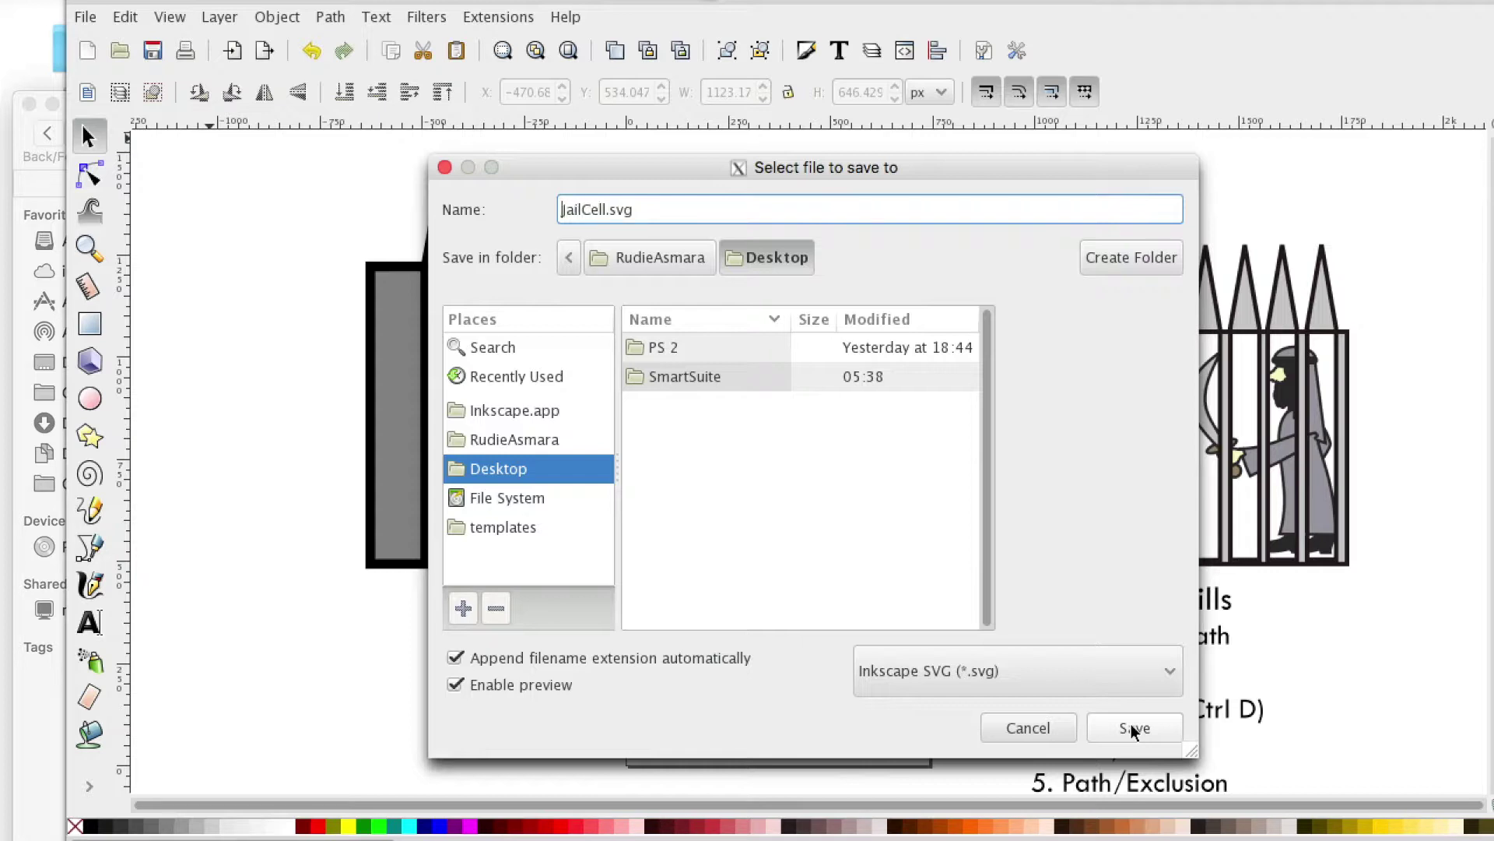
pyautogui.write('01_MrRudie)')
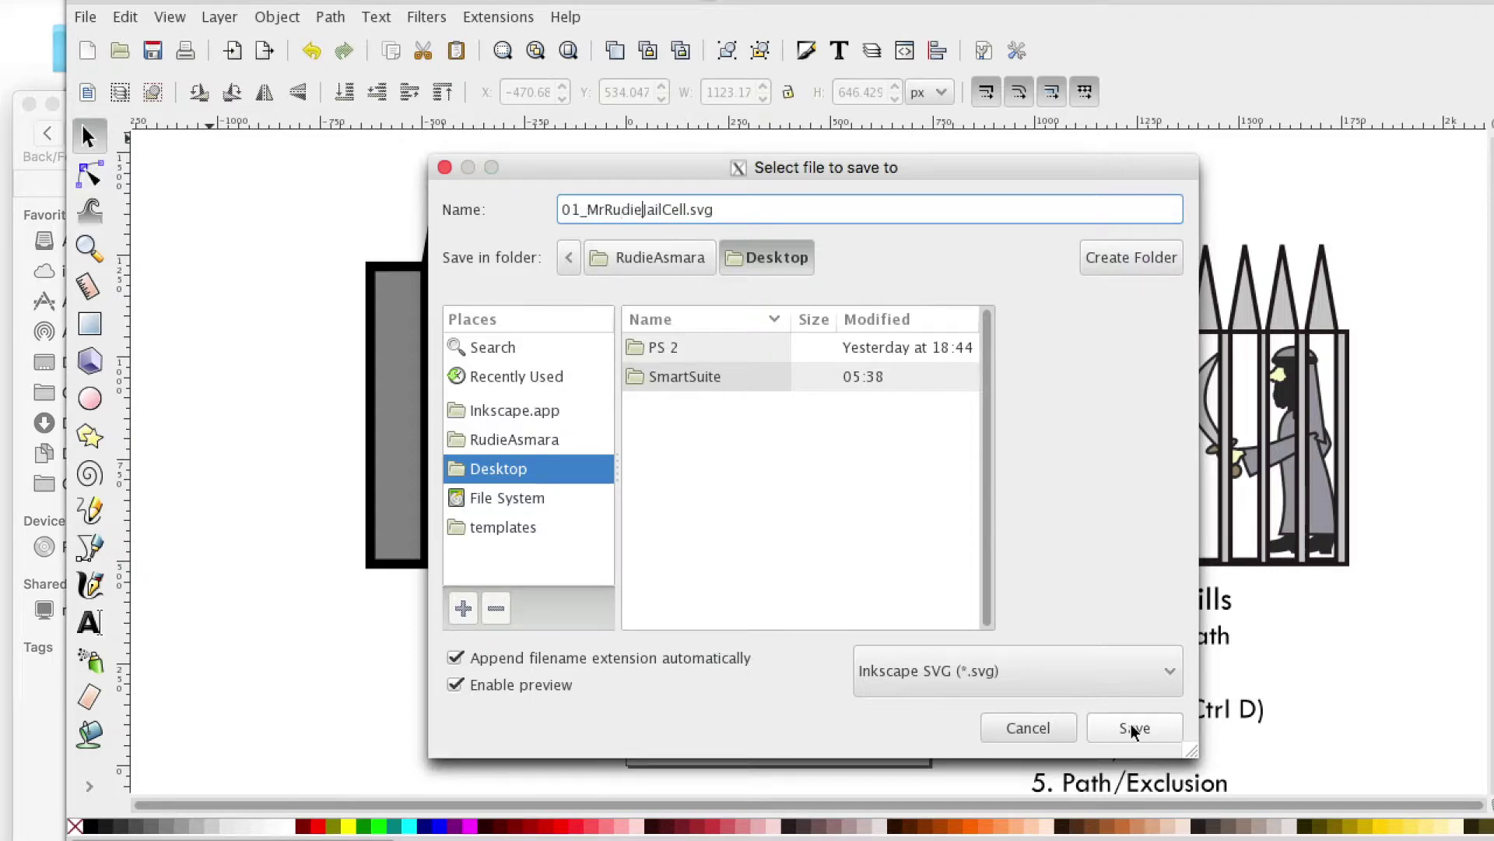
pyautogui.press('BackSpace')
pyautogui.write('_')
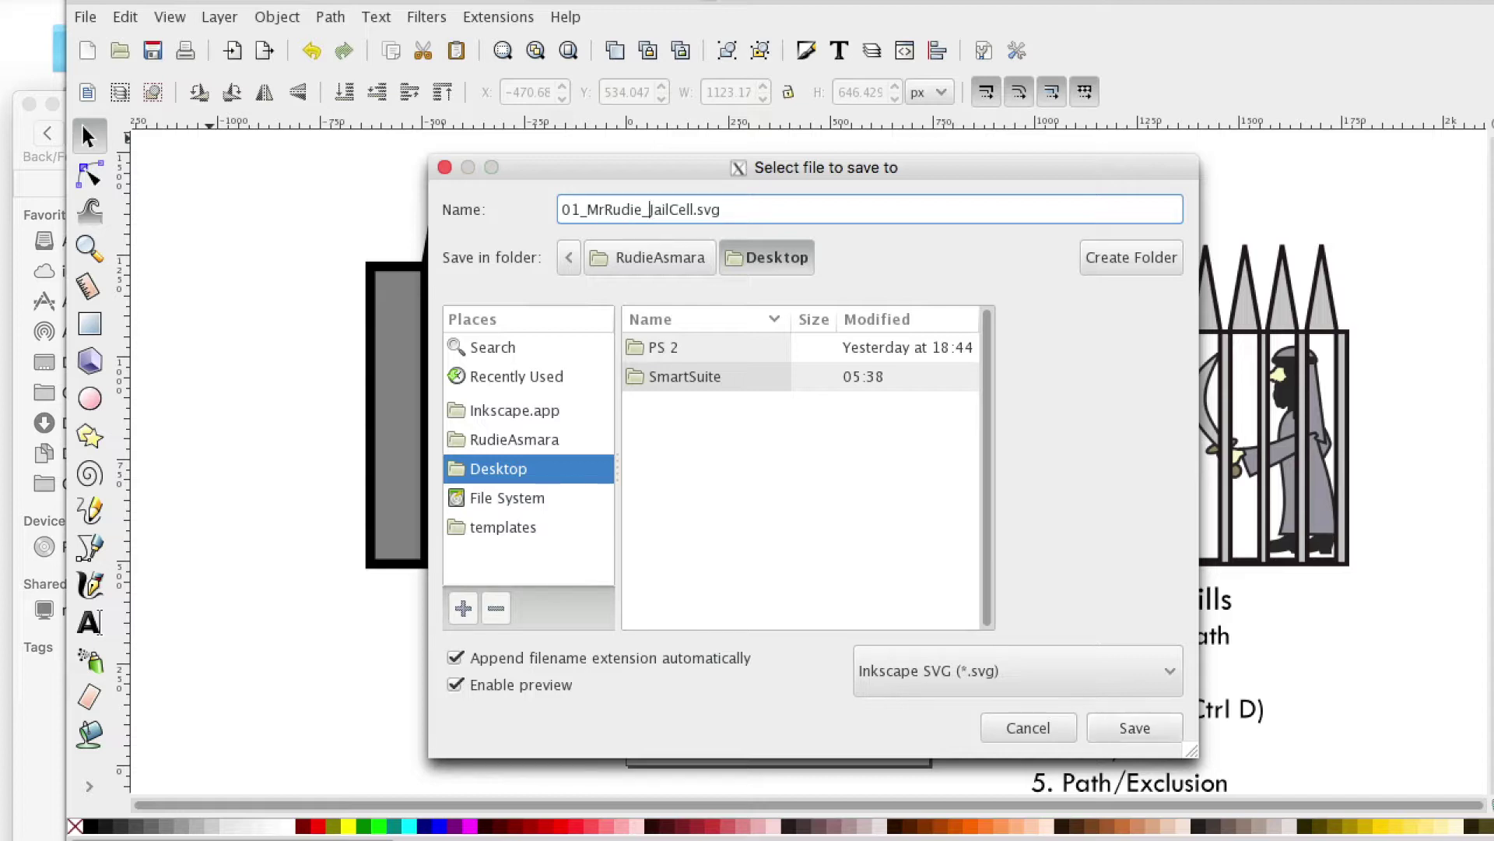
pyautogui.click(1117, 730)
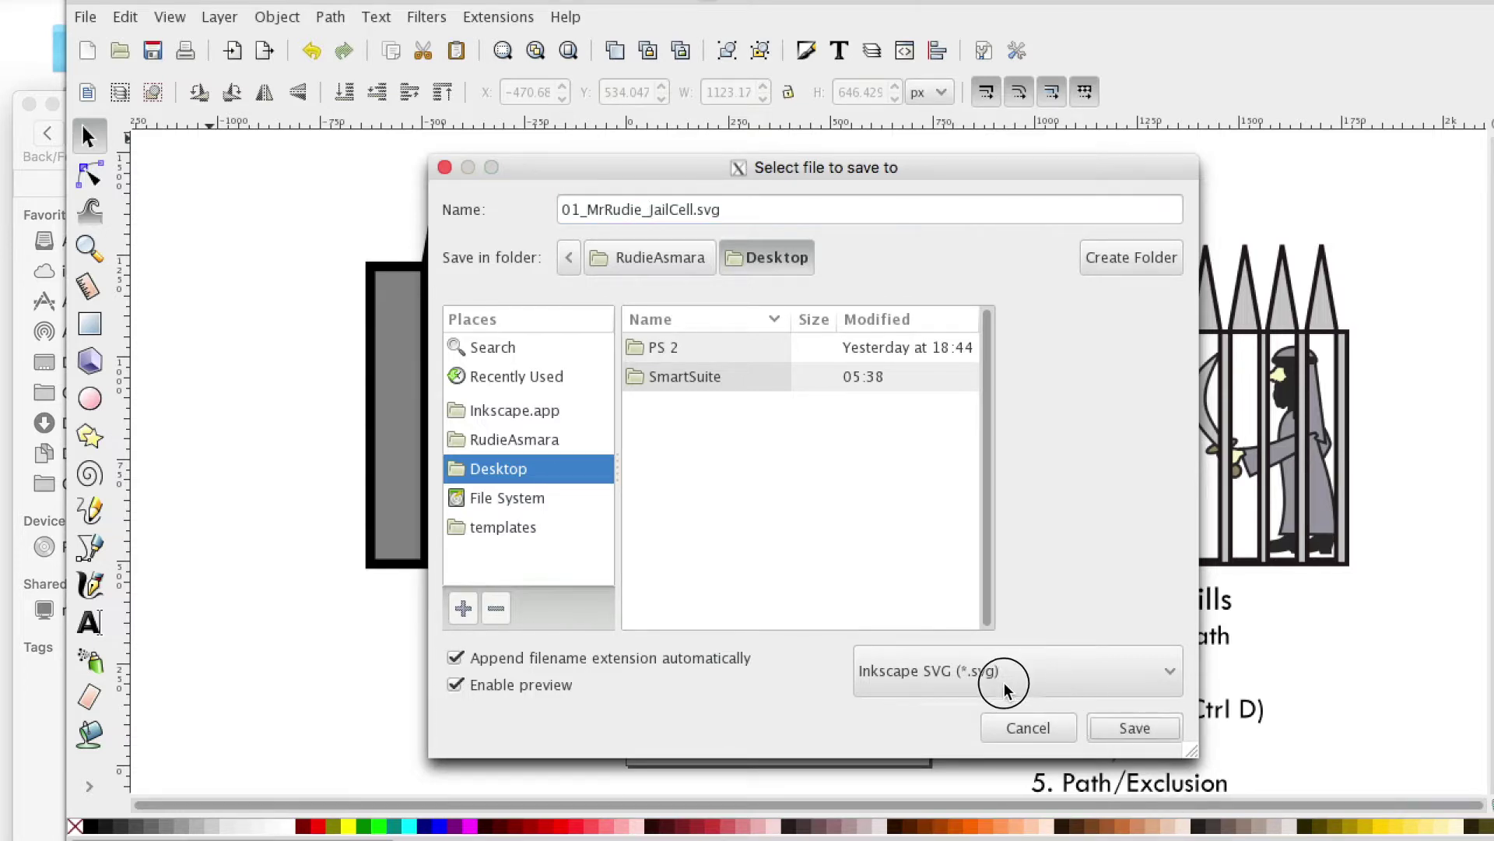
pyautogui.click(1124, 728)
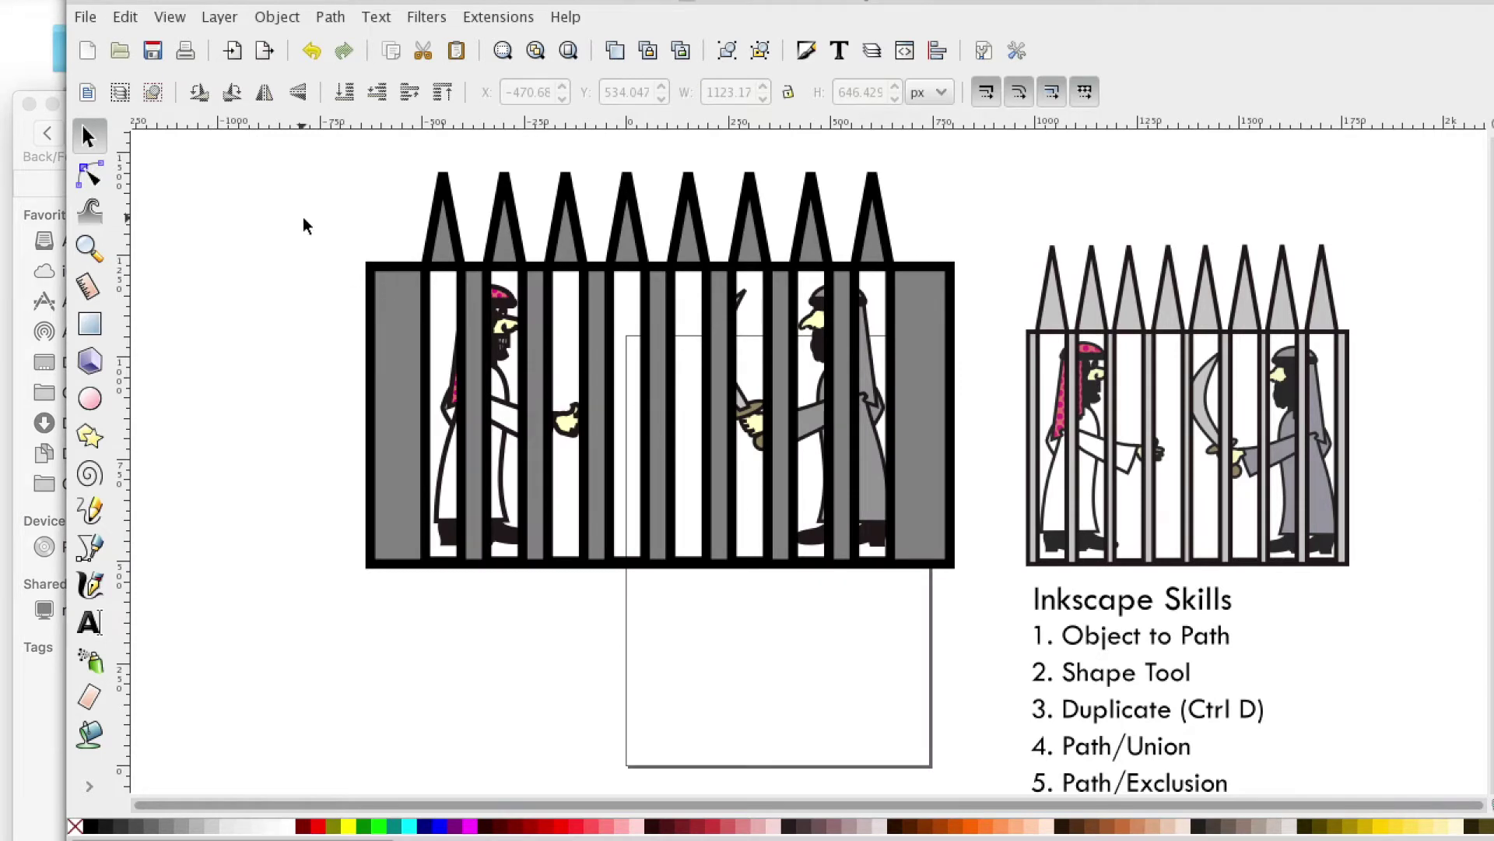
pyautogui.moveTo(309, 159); pyautogui.dragTo(971, 600)
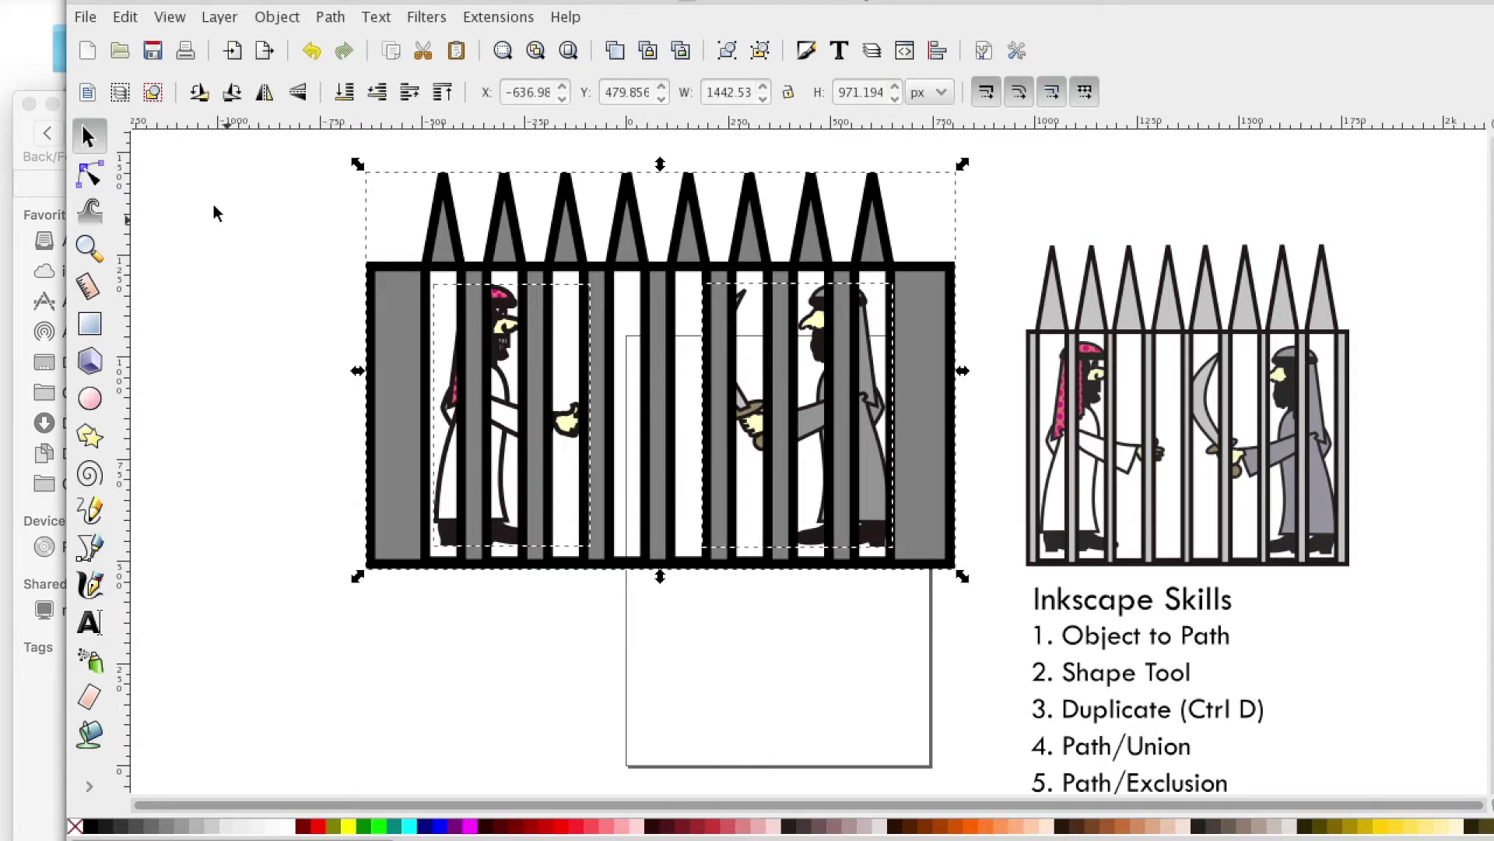
# Step: Open the PNG export settings and set the export width to 800 px
pyautogui.click(89, 19)
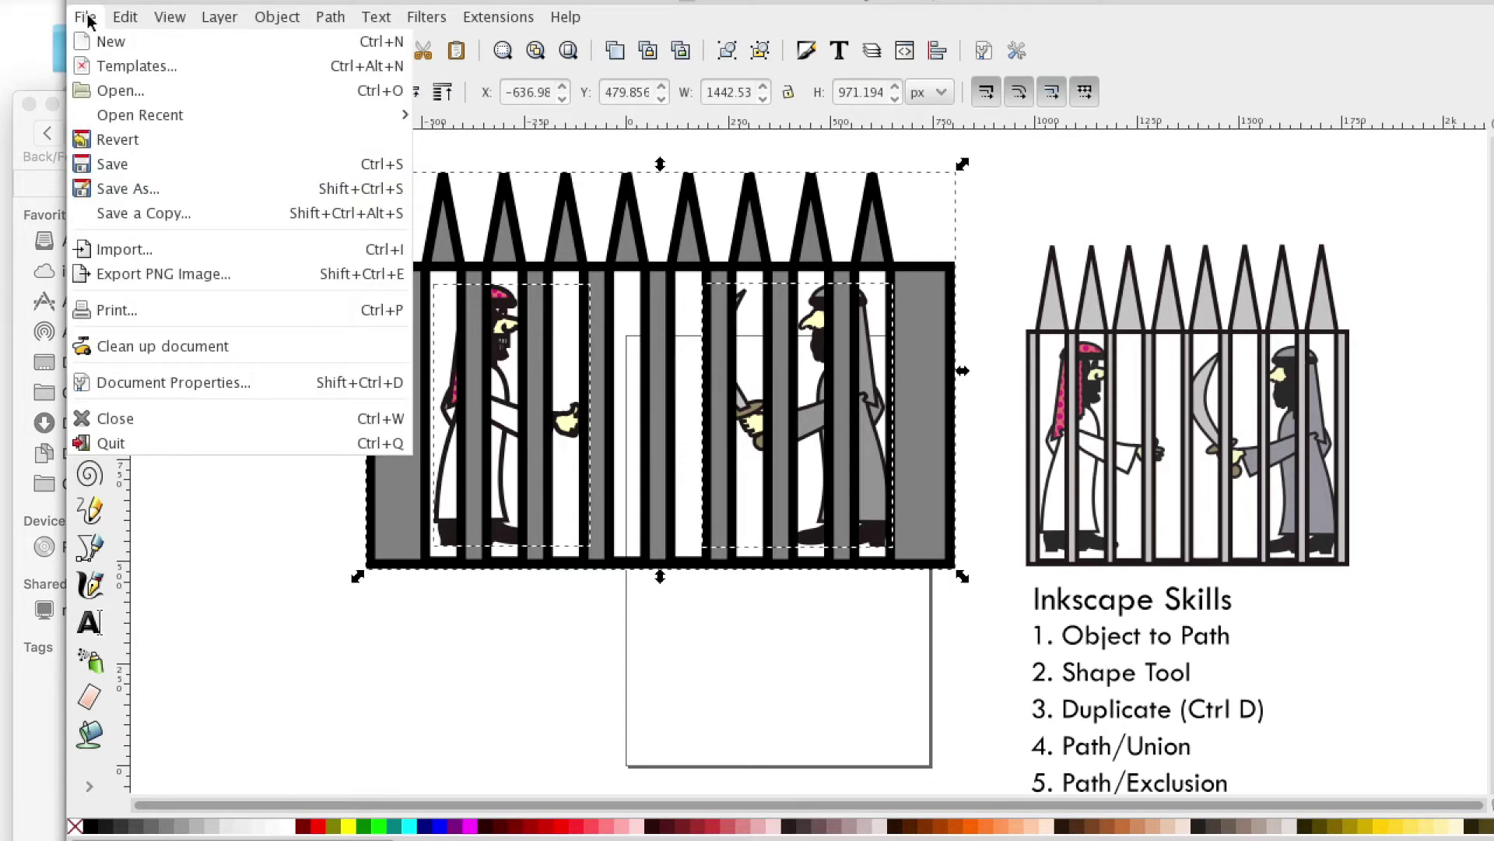
pyautogui.click(152, 274)
pyautogui.doubleClick(108, 285)
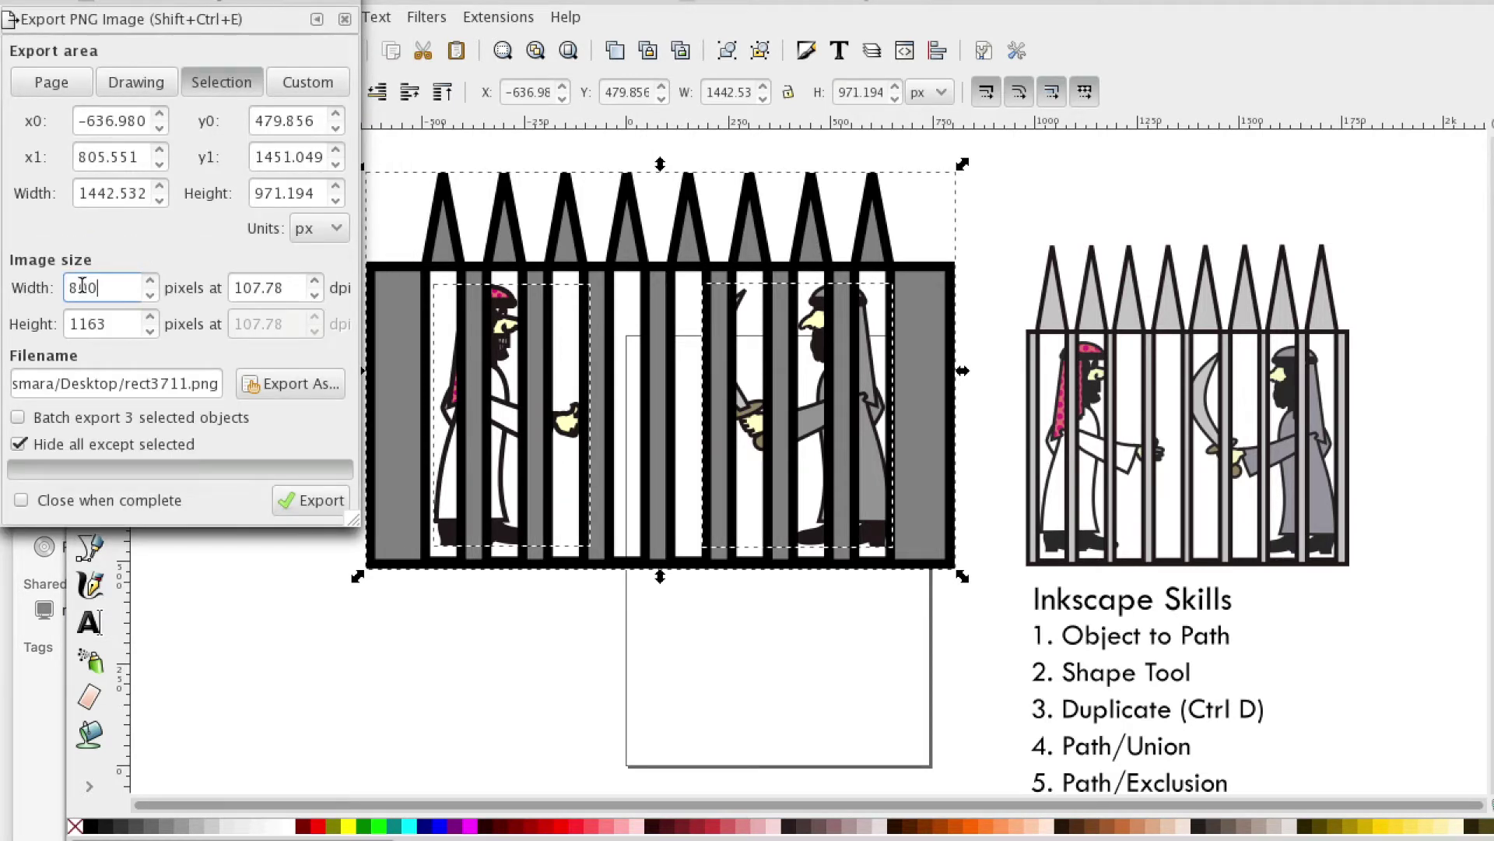
# Step: Rename the export file to the author-prefixed _JailCell.png, export it, and minimize Inkscape
pyautogui.moveTo(123, 385); pyautogui.dragTo(139, 385)
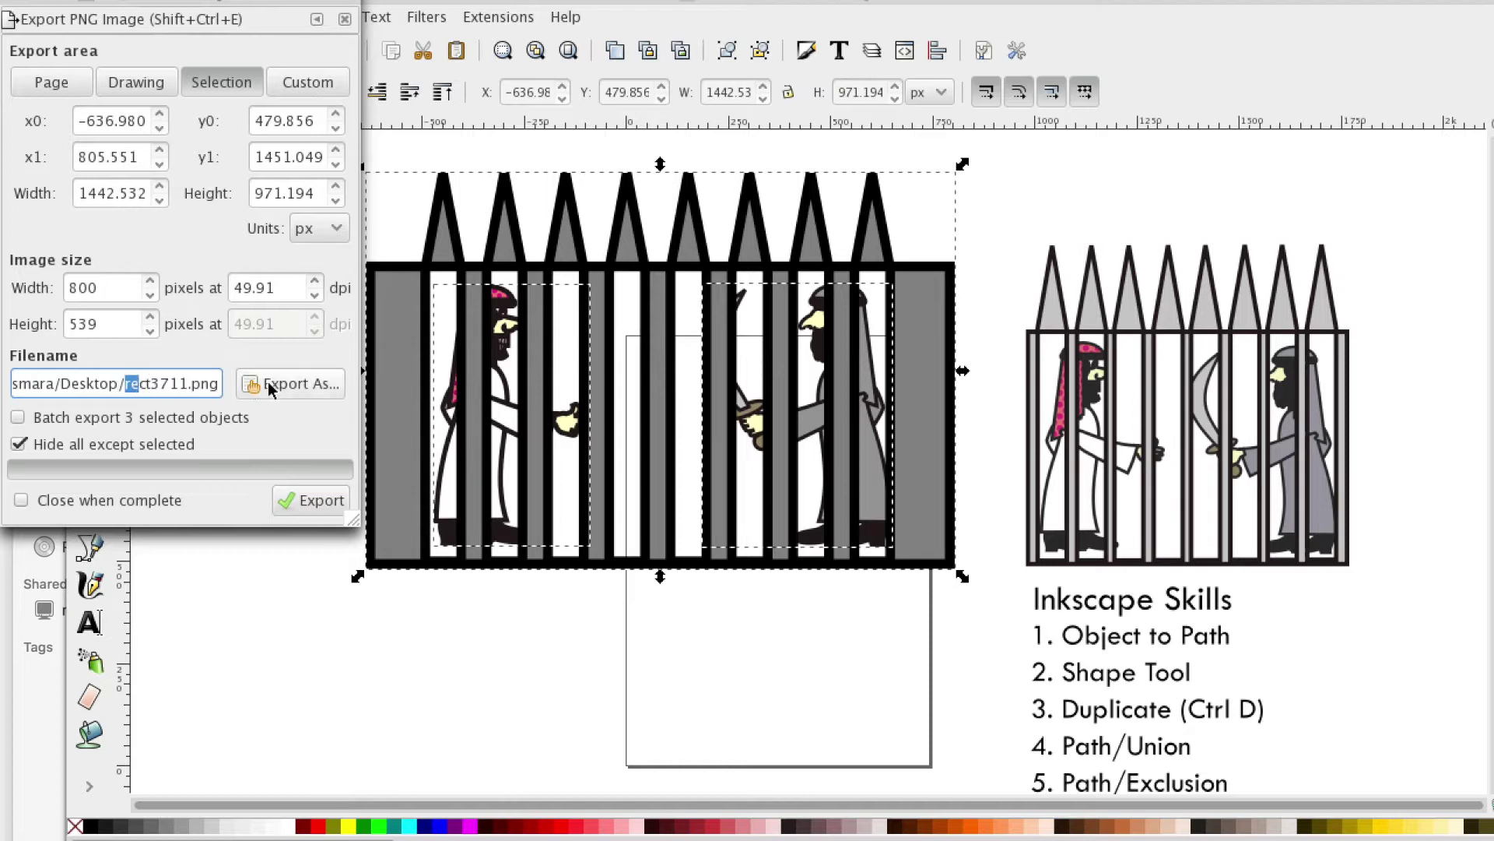
pyautogui.doubleClick(190, 384)
pyautogui.click(187, 385)
pyautogui.moveTo(188, 385); pyautogui.dragTo(131, 385)
pyautogui.press('BackSpace')
pyautogui.press('BackSpace')
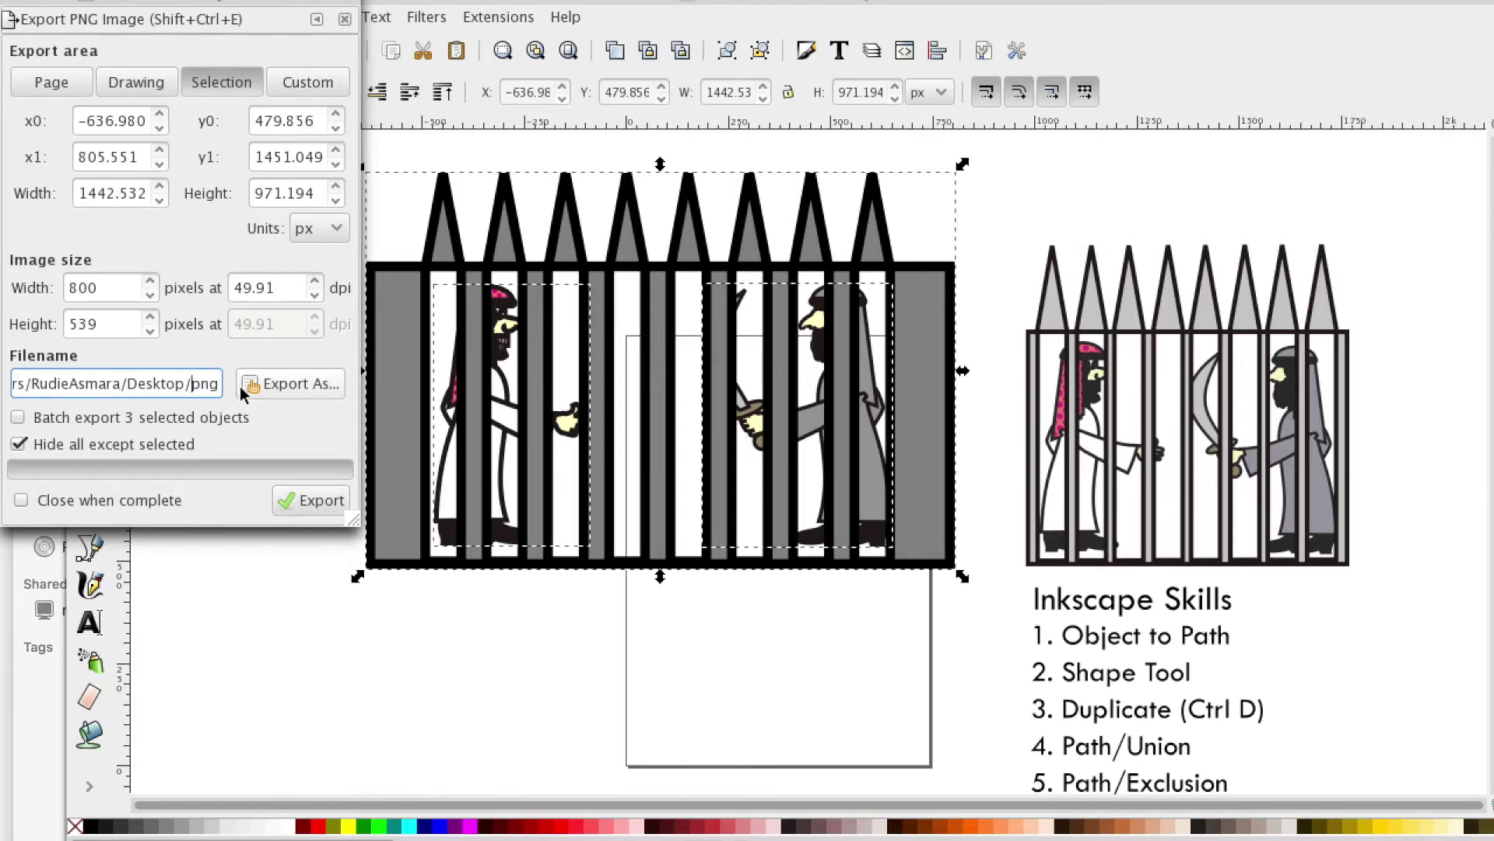
pyautogui.write('01_MrRudie')
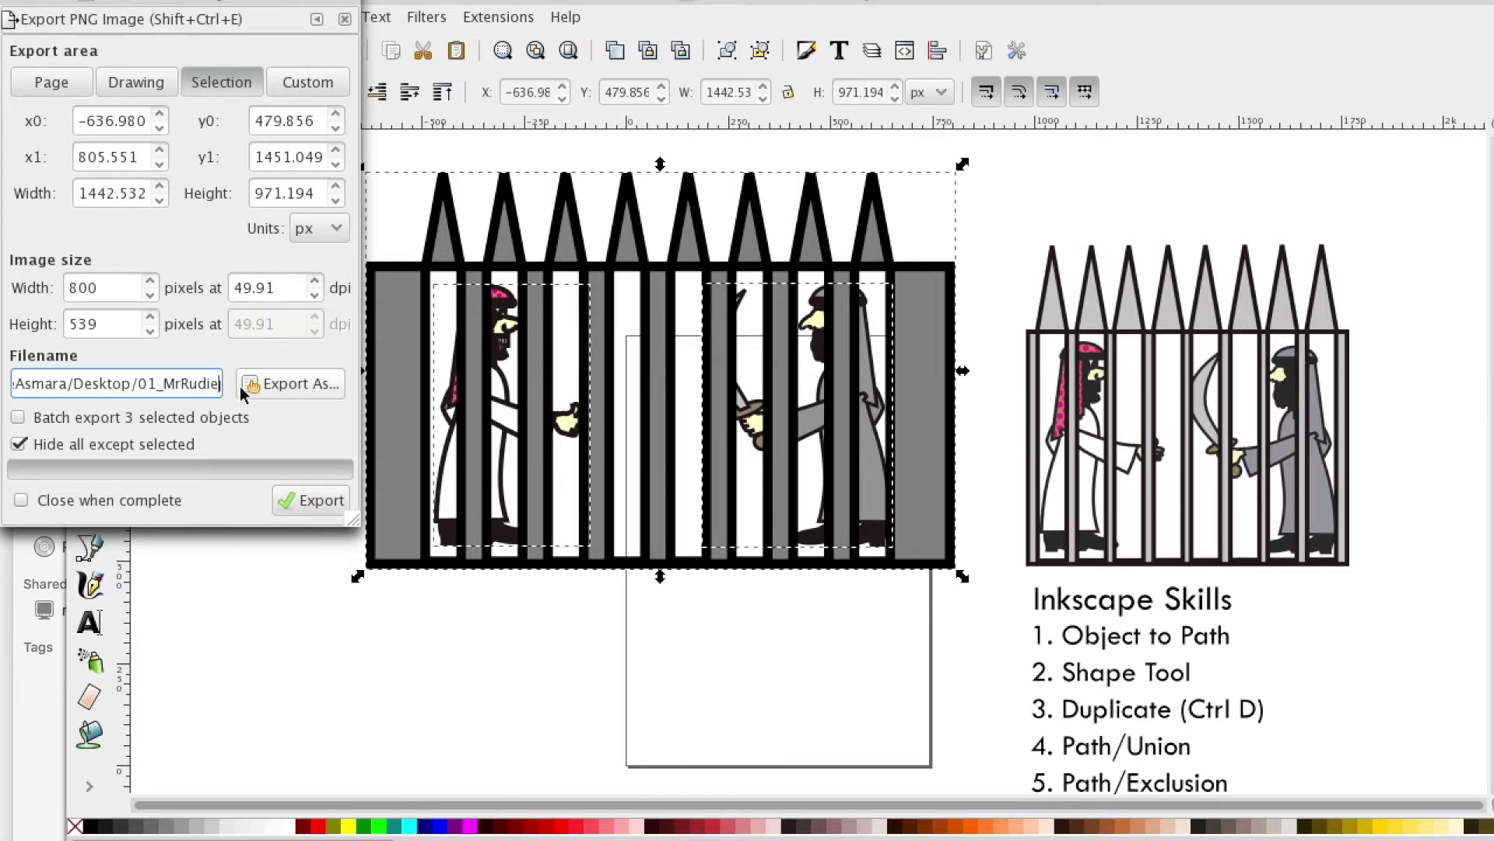
pyautogui.write('_JailCell')
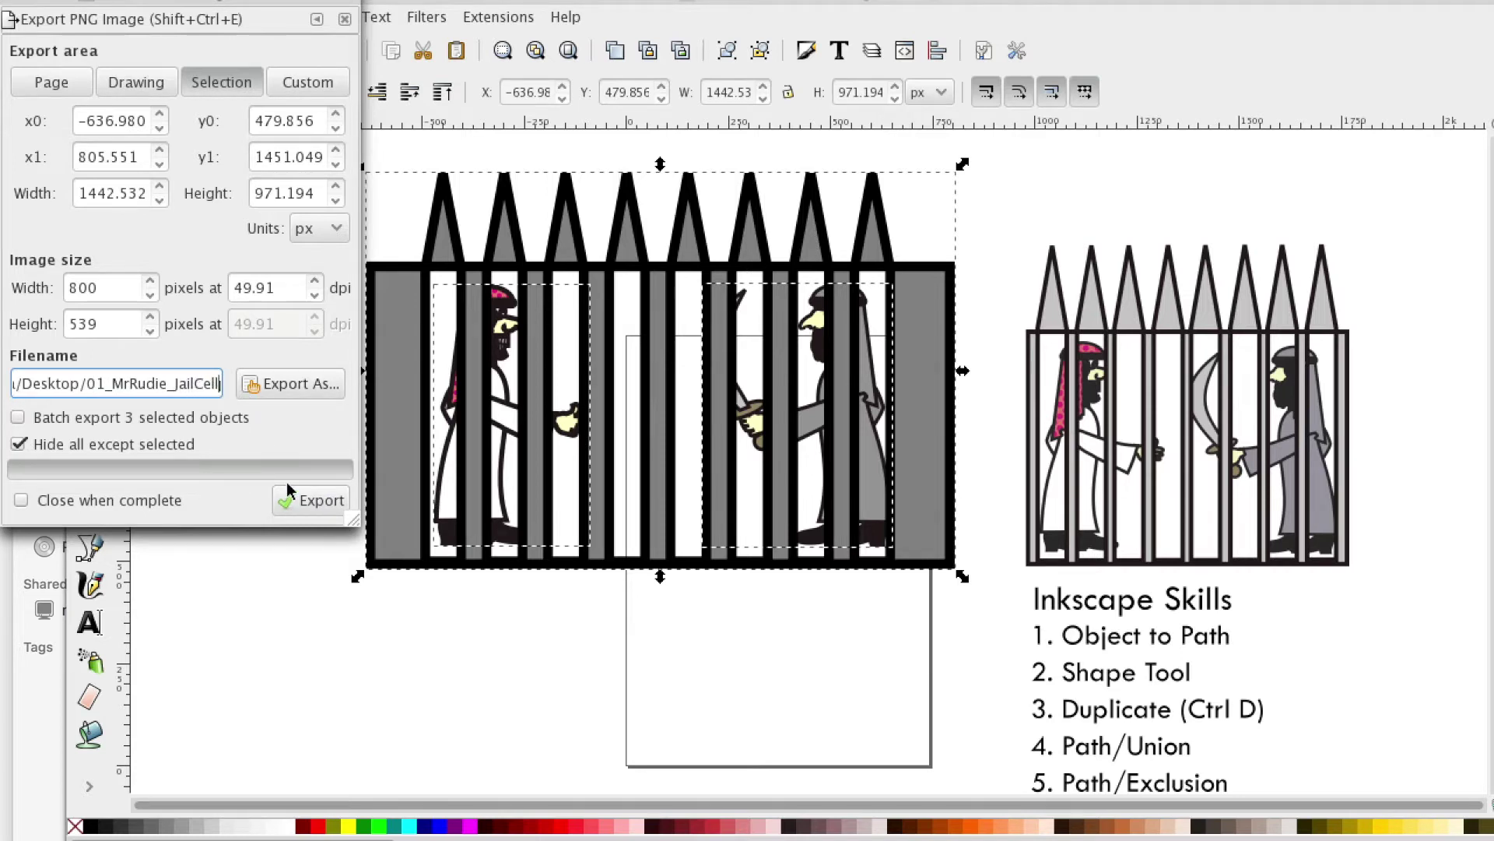
pyautogui.write('.png')
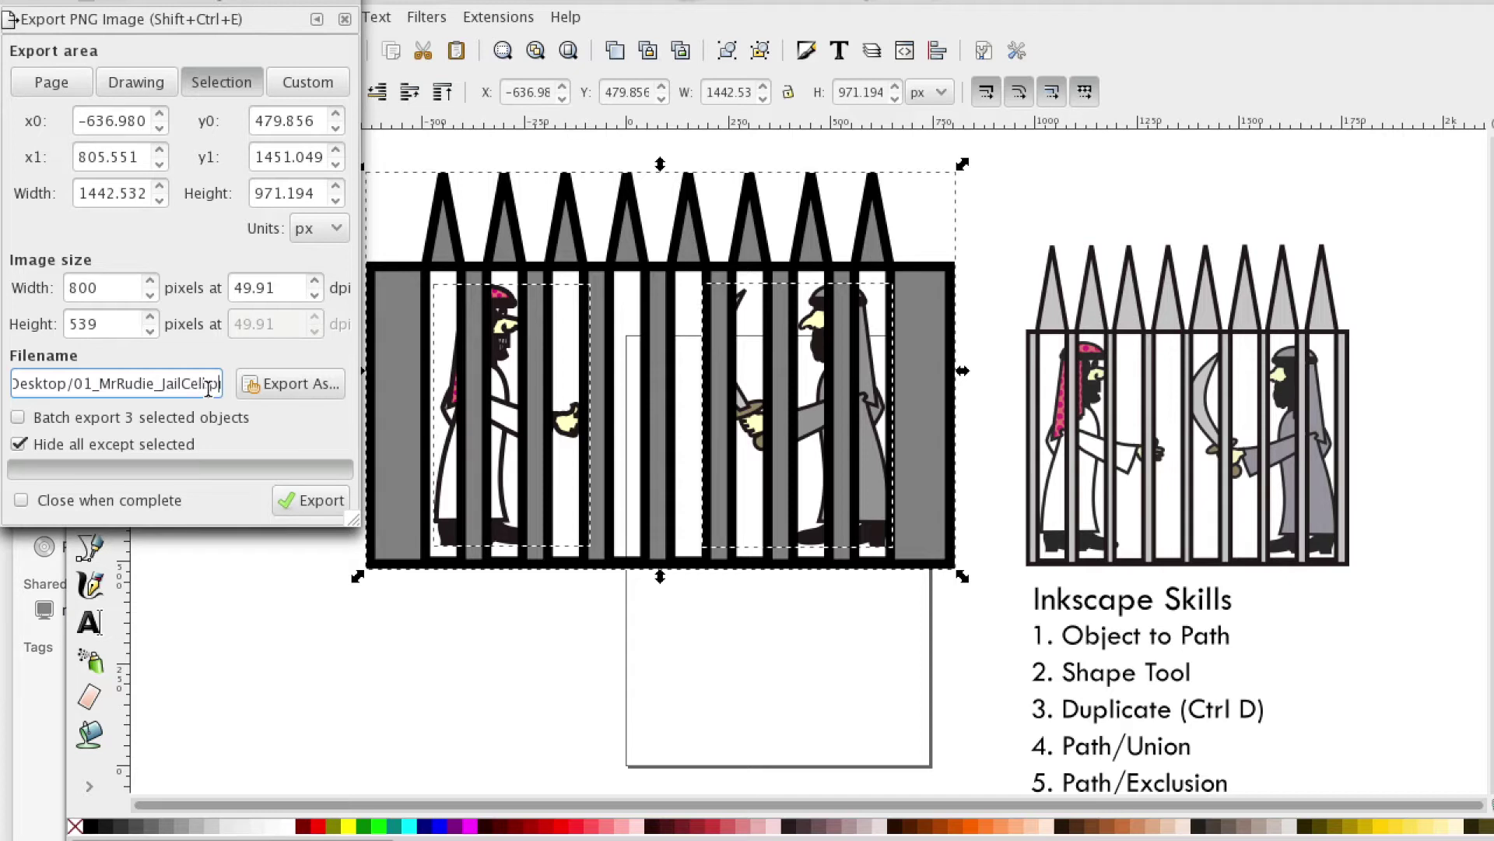
pyautogui.click(309, 500)
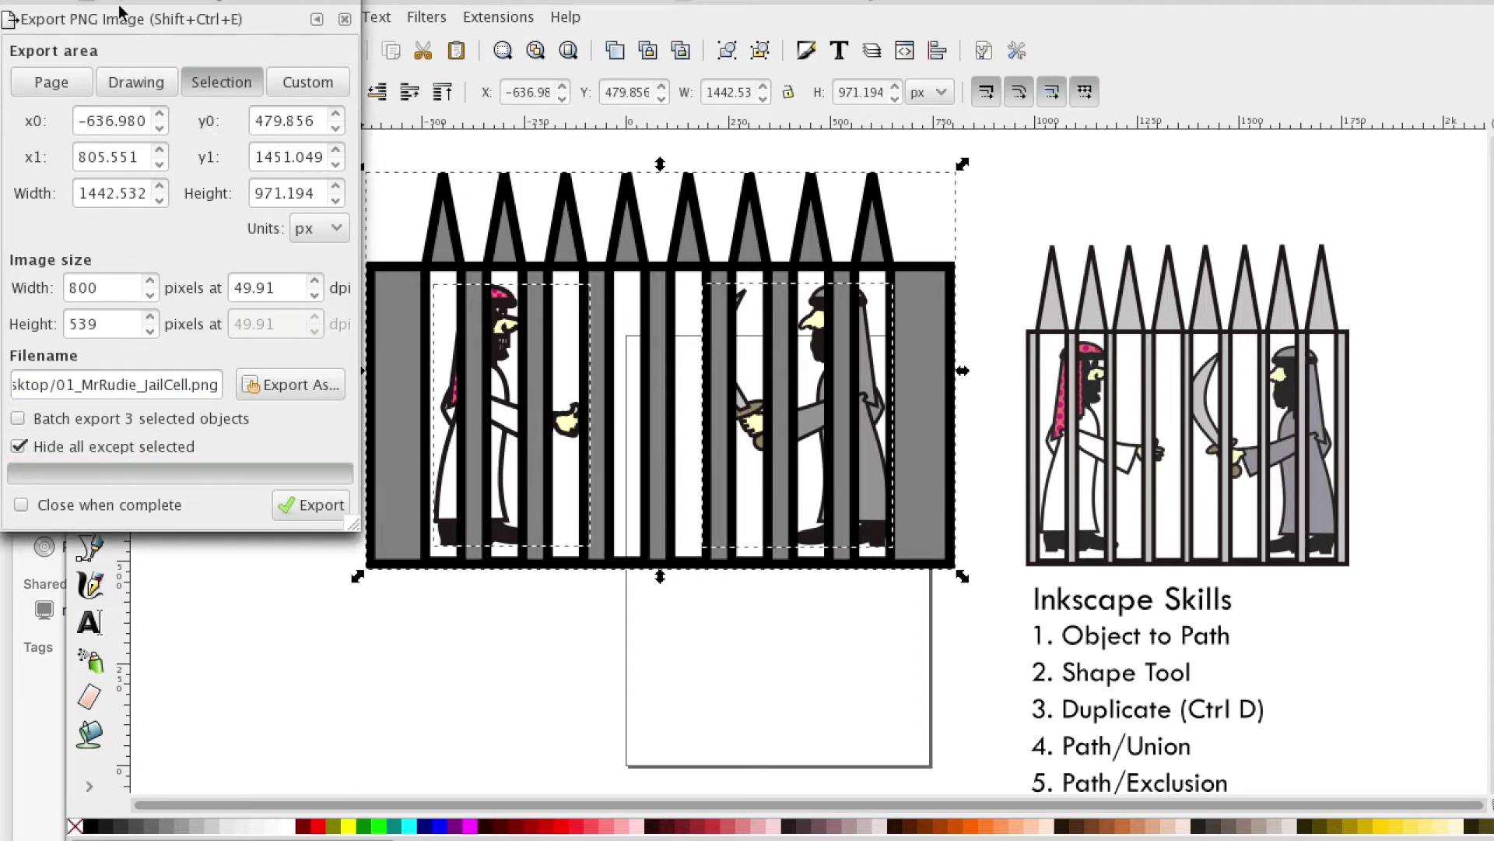
pyautogui.moveTo(119, 11); pyautogui.dragTo(152, 25)
pyautogui.click(71, 8)
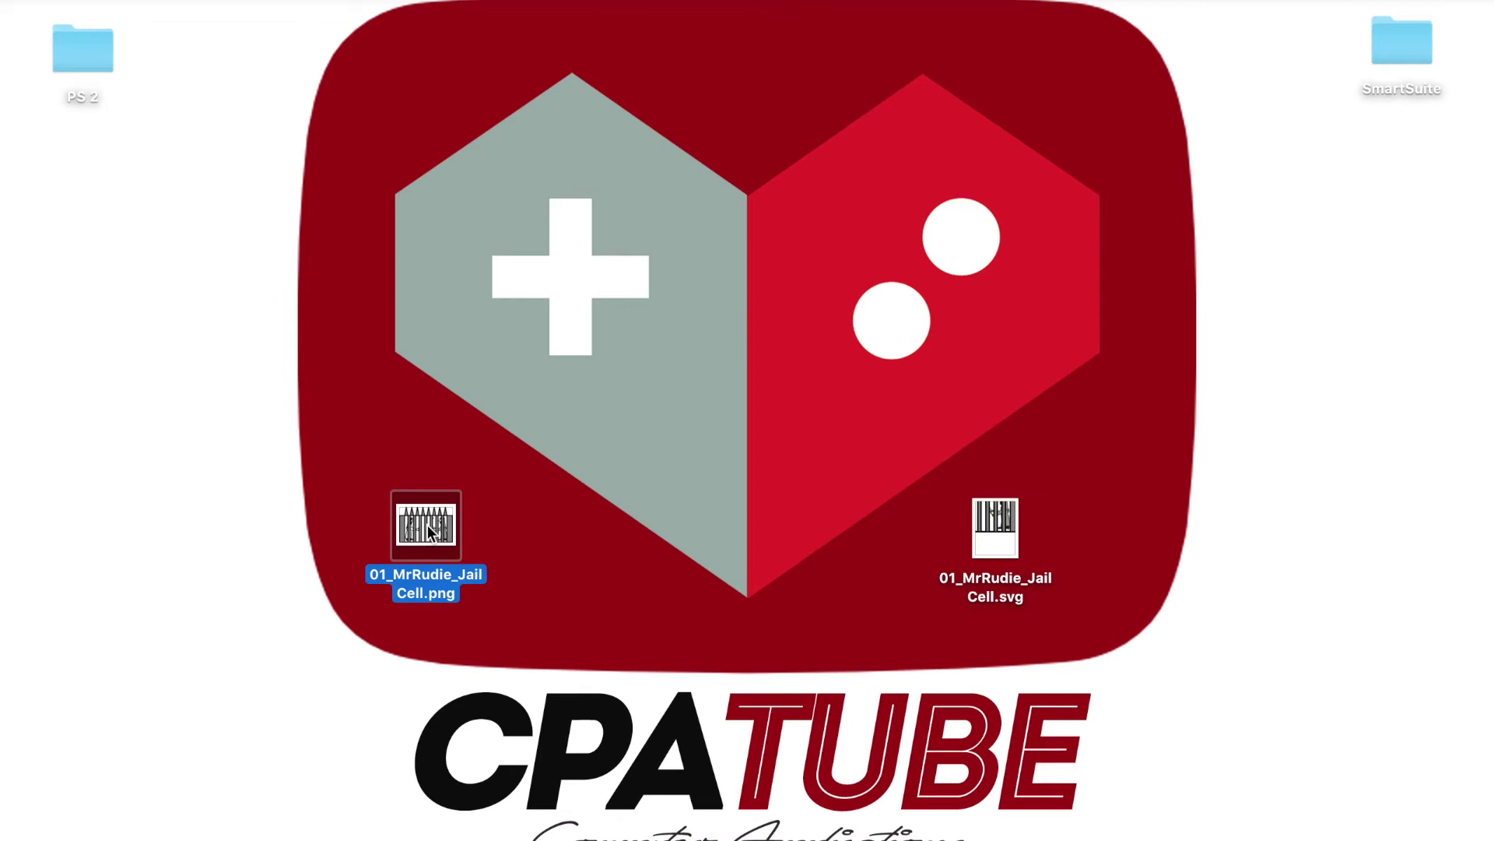
# Step: Open the exported JailCell PNG in Preview, close it, and restore Inkscape from the Dock
pyautogui.doubleClick(427, 524)
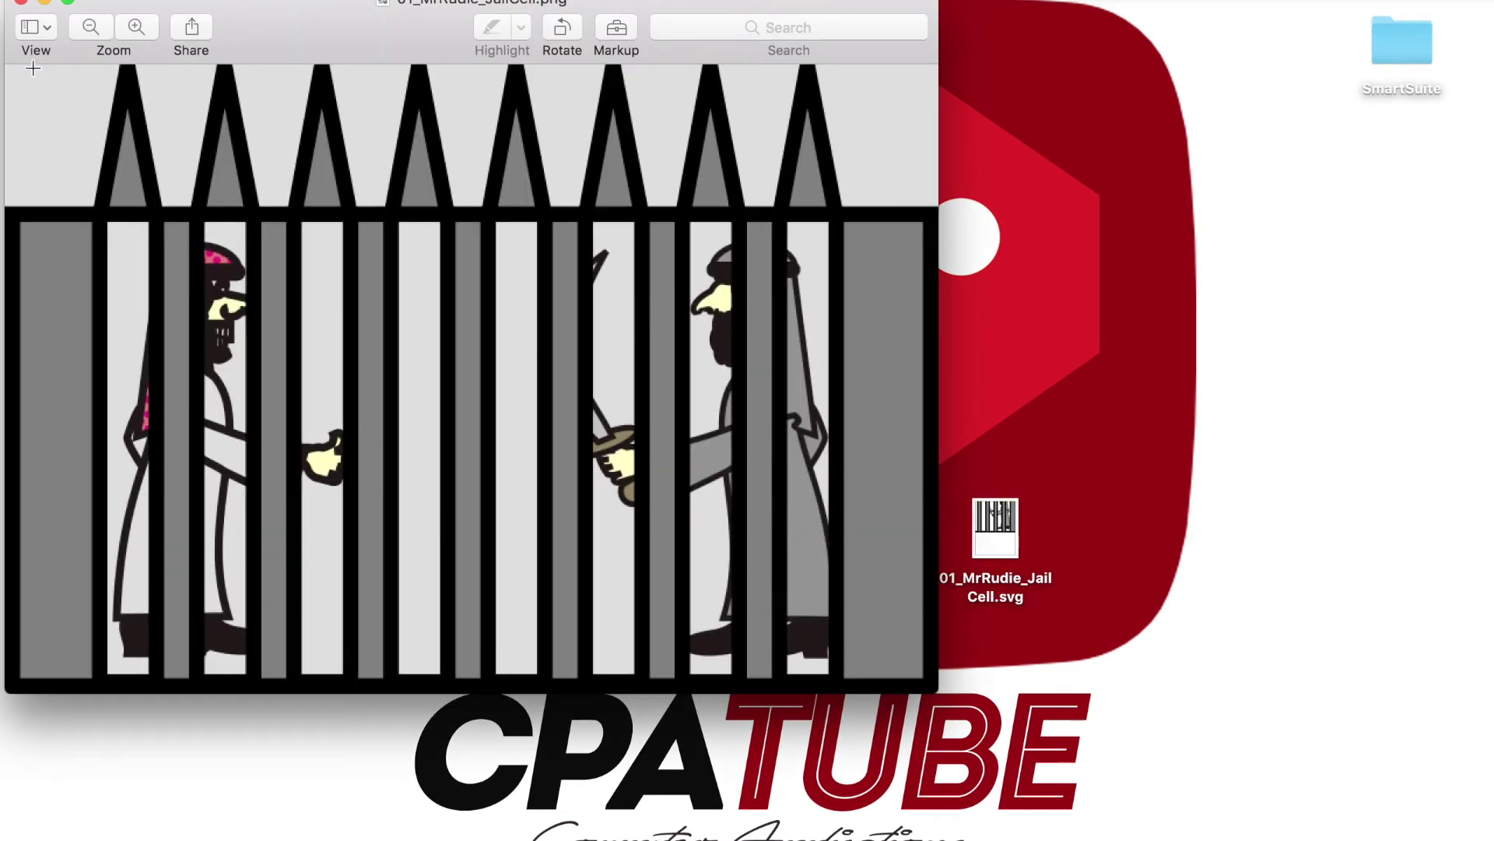
pyautogui.click(20, 3)
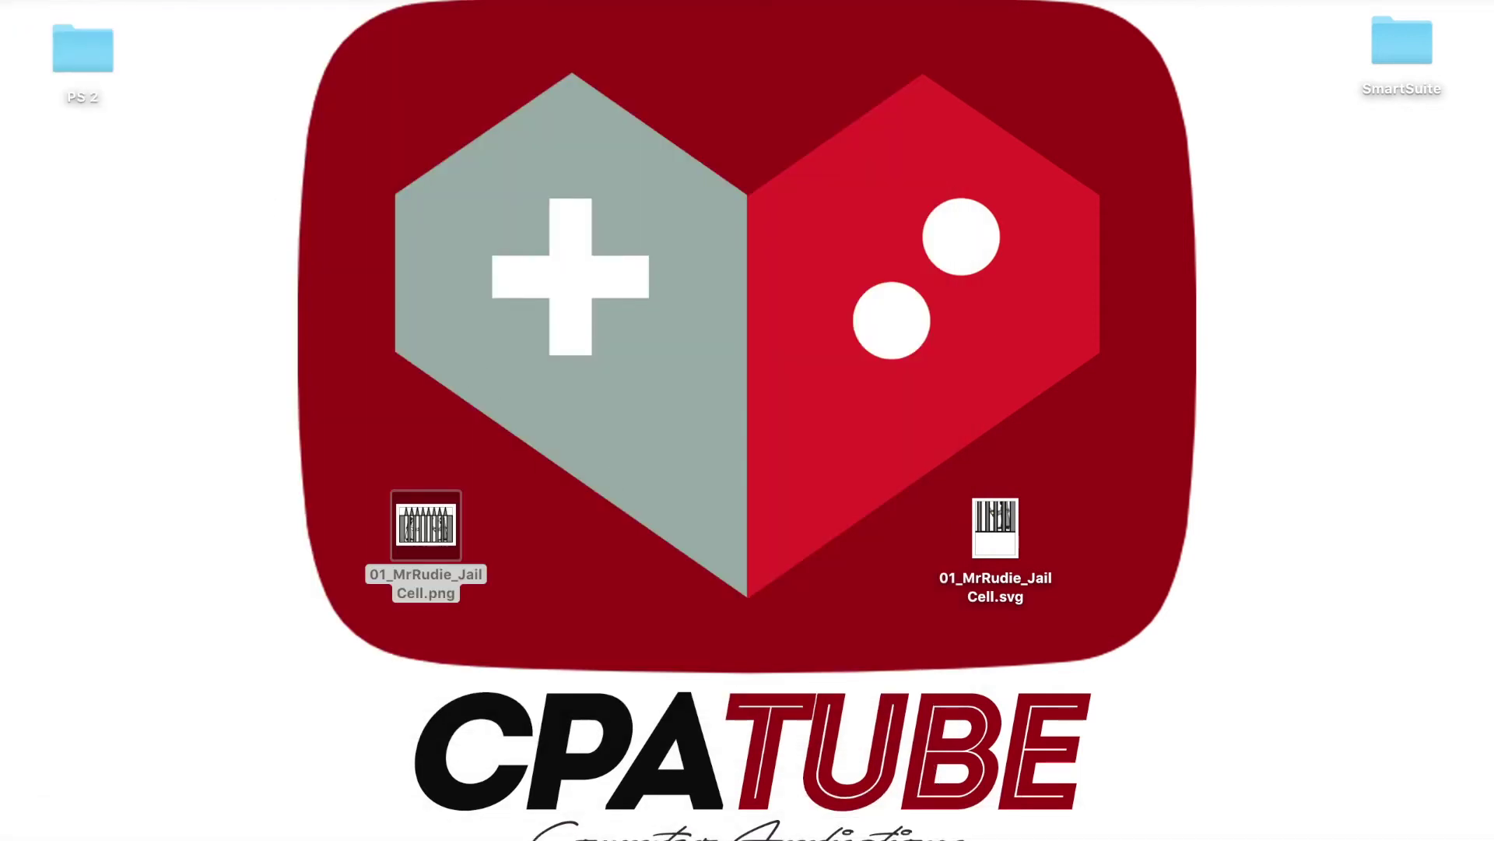
pyautogui.click(1345, 834)
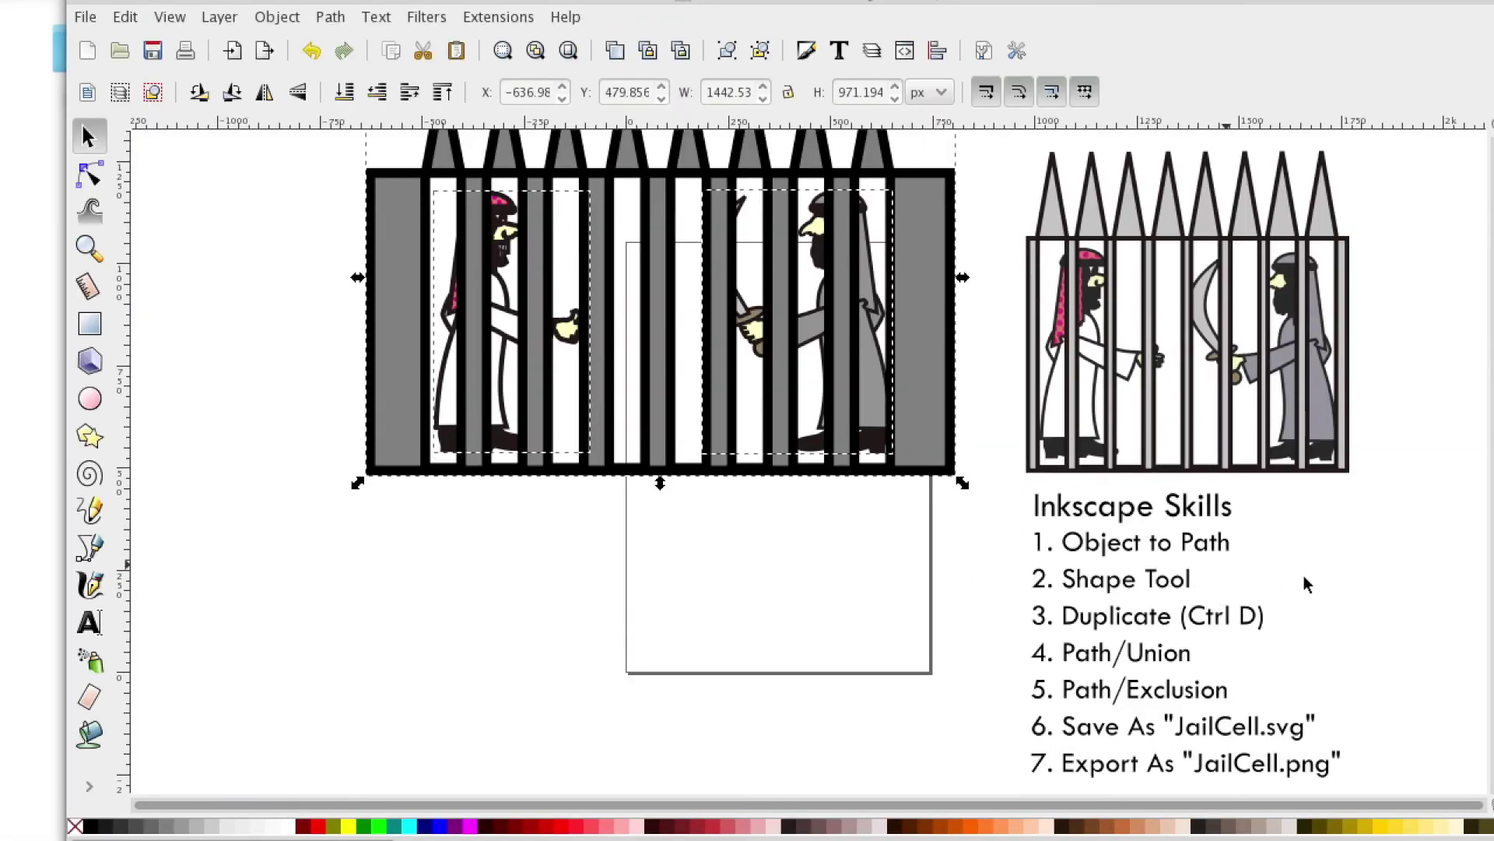
pyautogui.scroll(-2, 1323, 584)
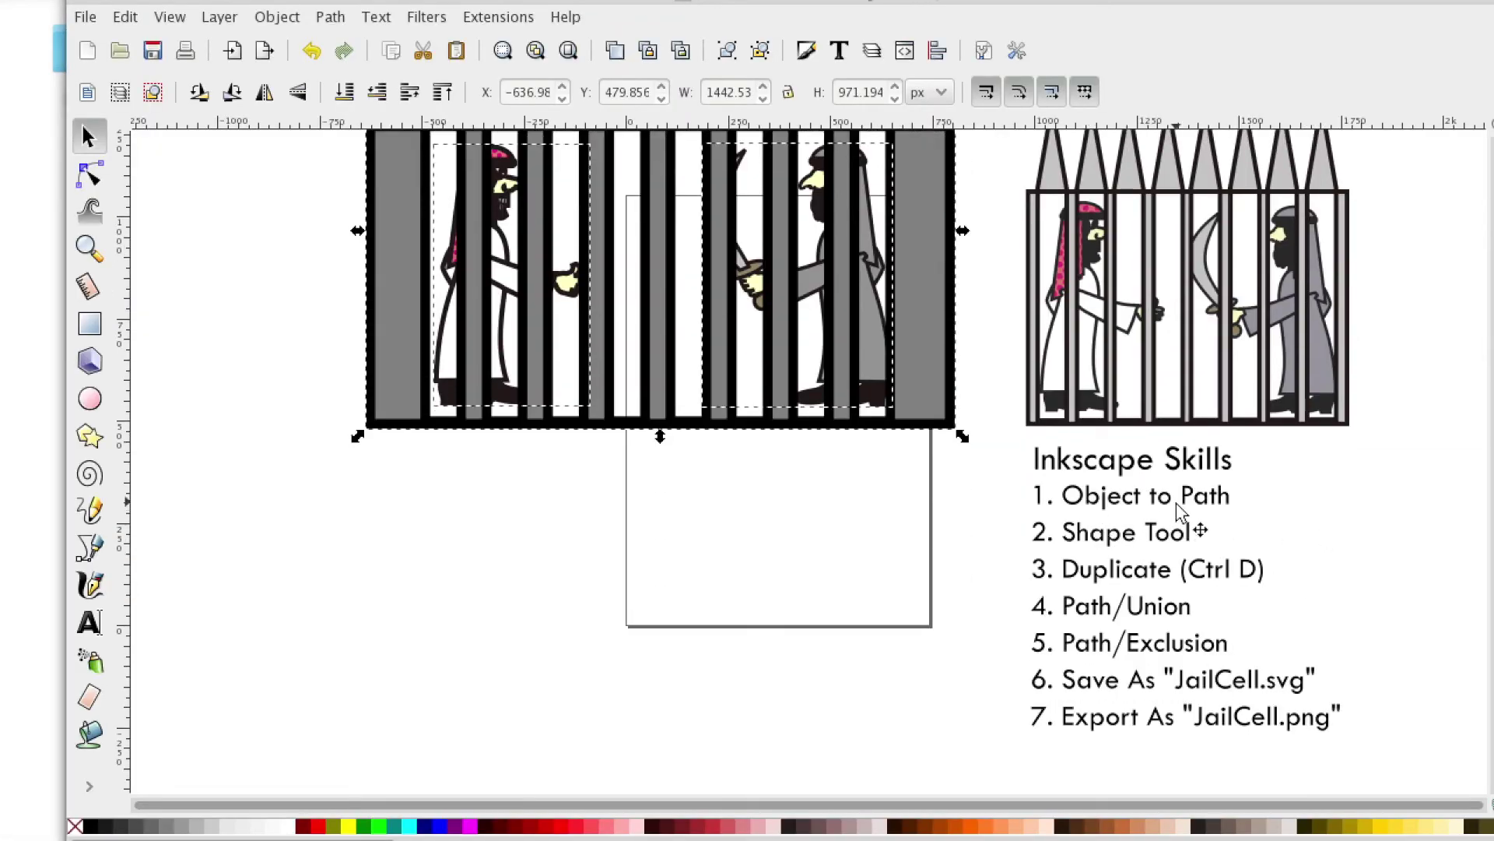
pyautogui.scroll(2, 1181, 500)
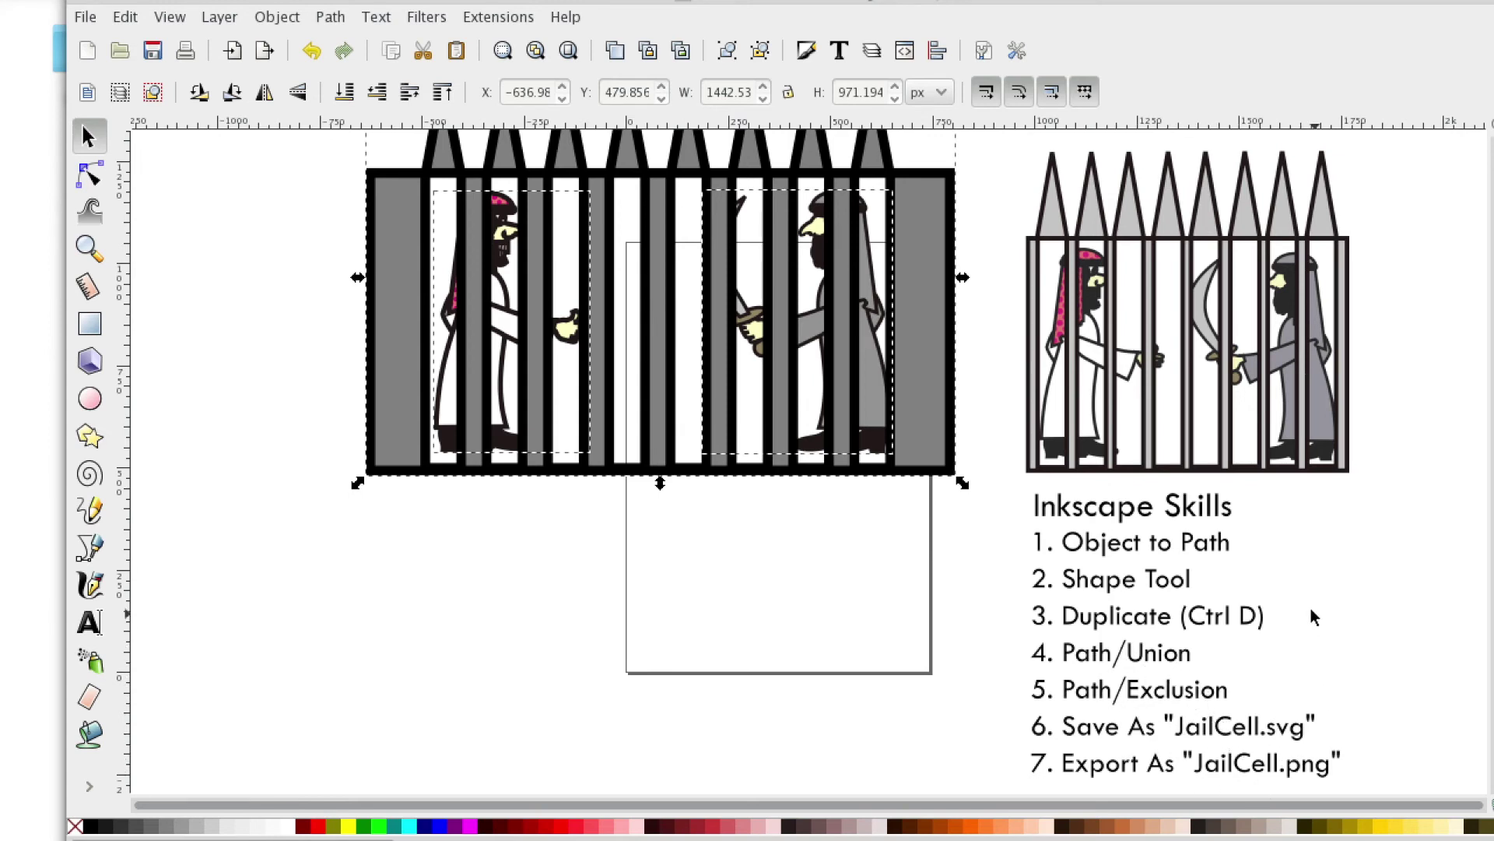
pyautogui.scroll(4, 1312, 611)
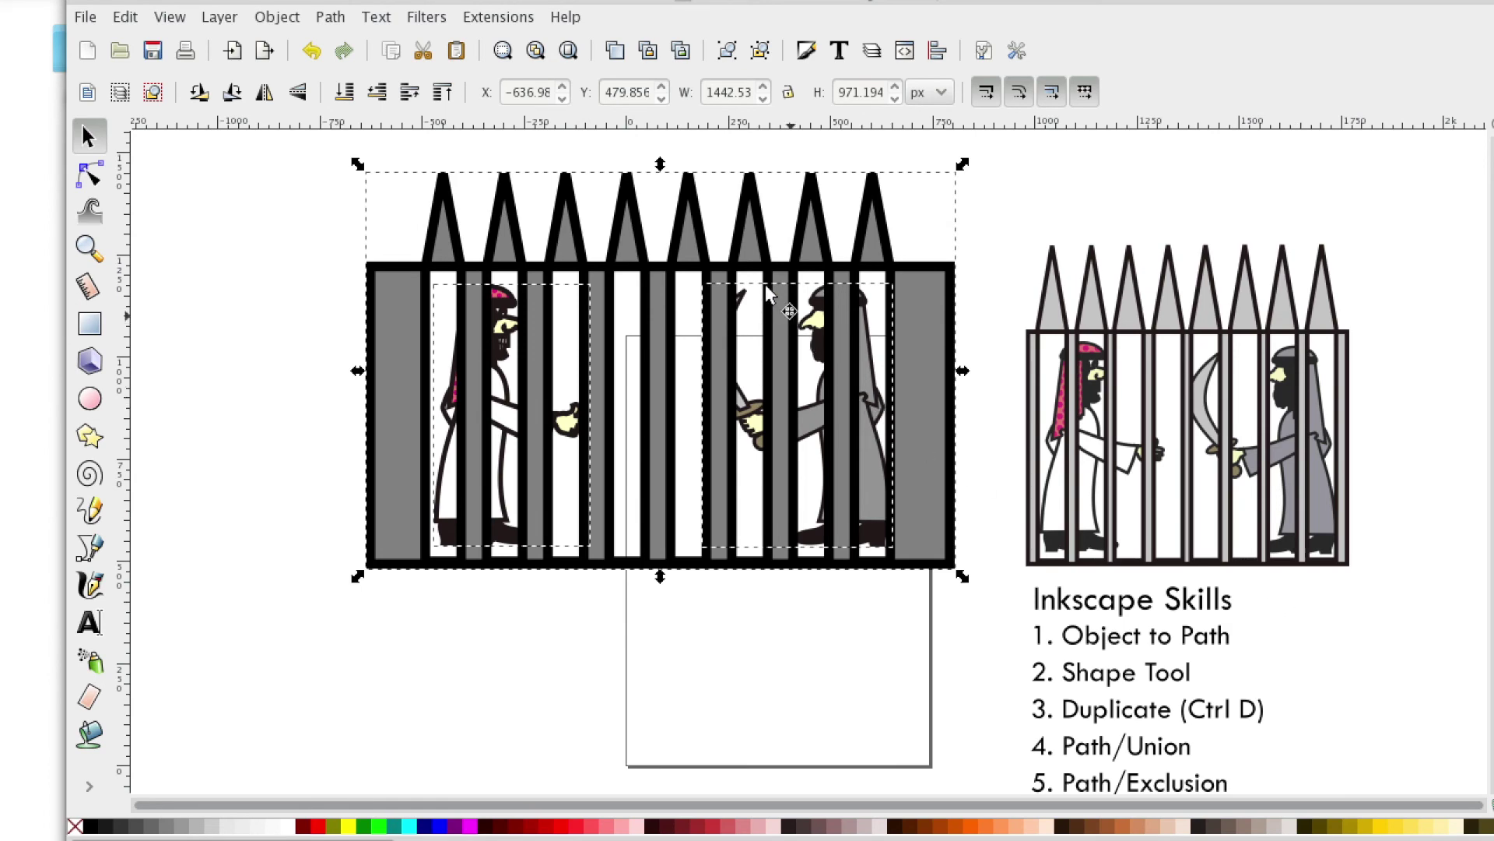